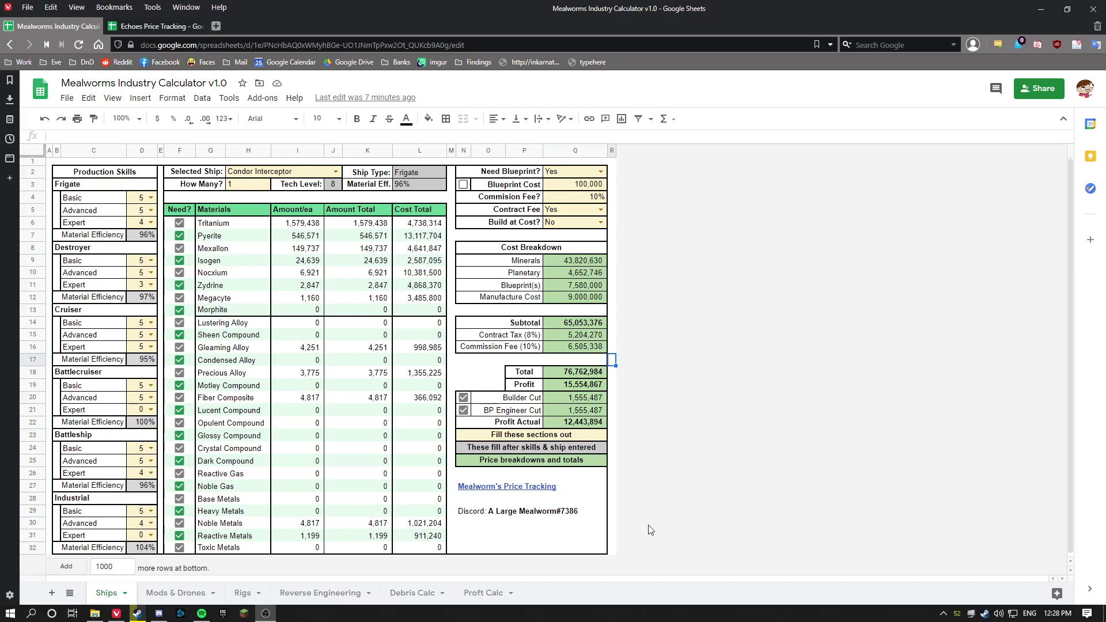
# View the Echoes Price Tracking sheet and return to the Mealworms Industry Calculator
pyautogui.moveTo(526, 491)
pyautogui.click(196, 27)
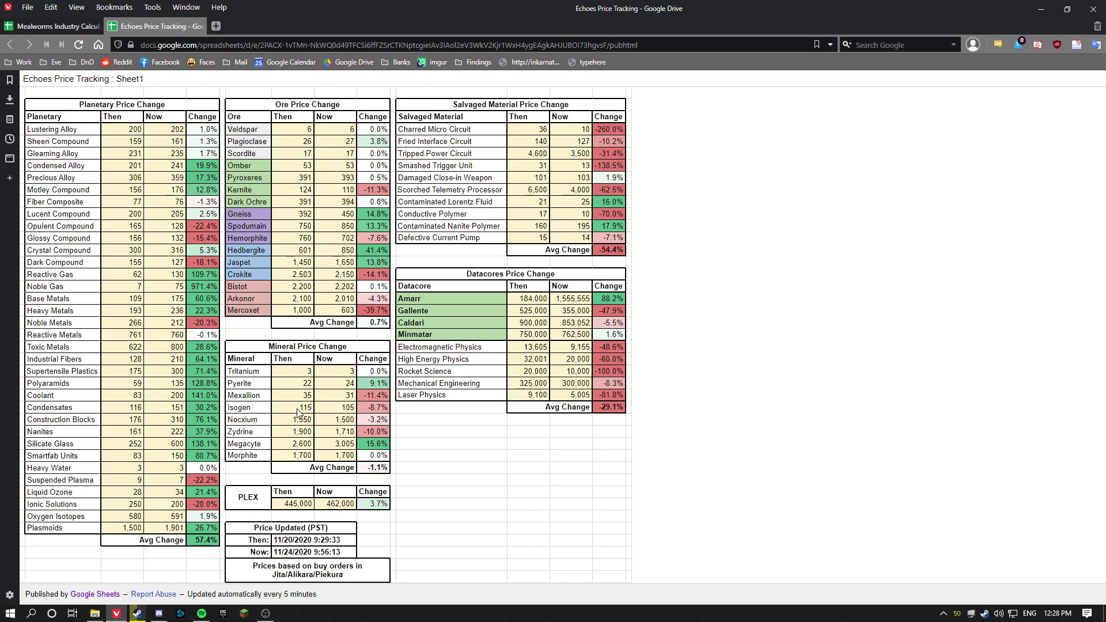
pyautogui.click(67, 28)
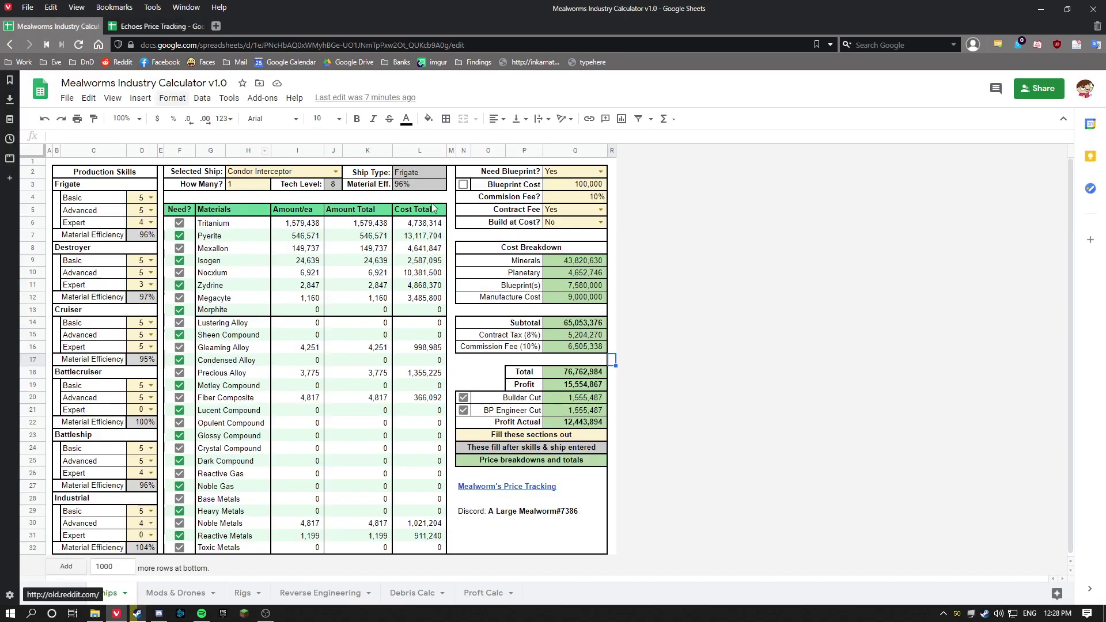
pyautogui.click(596, 362)
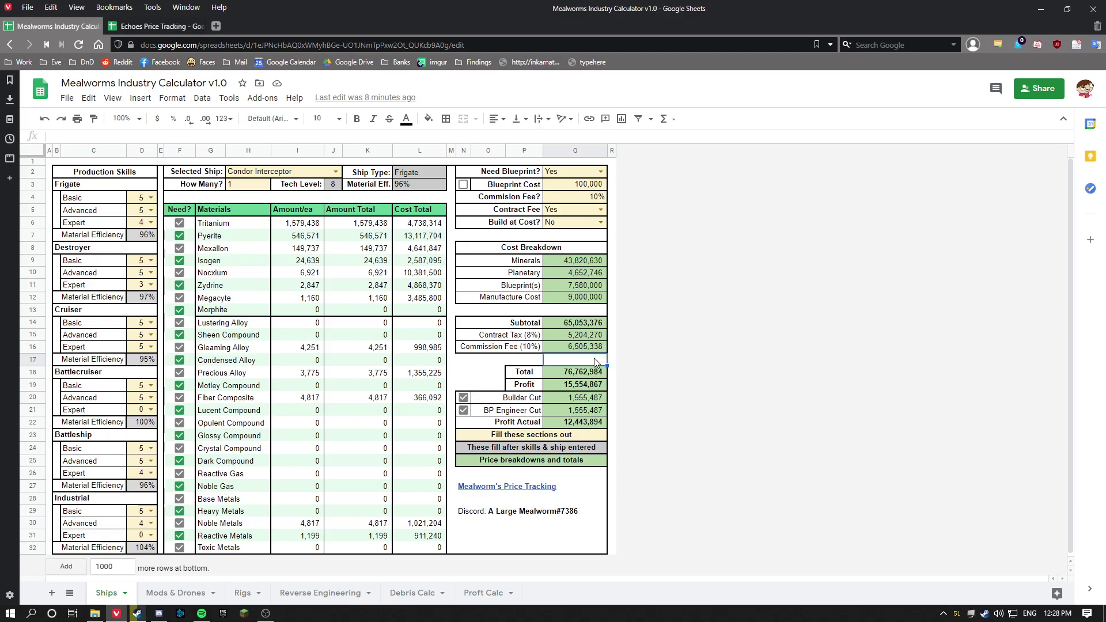
pyautogui.click(613, 362)
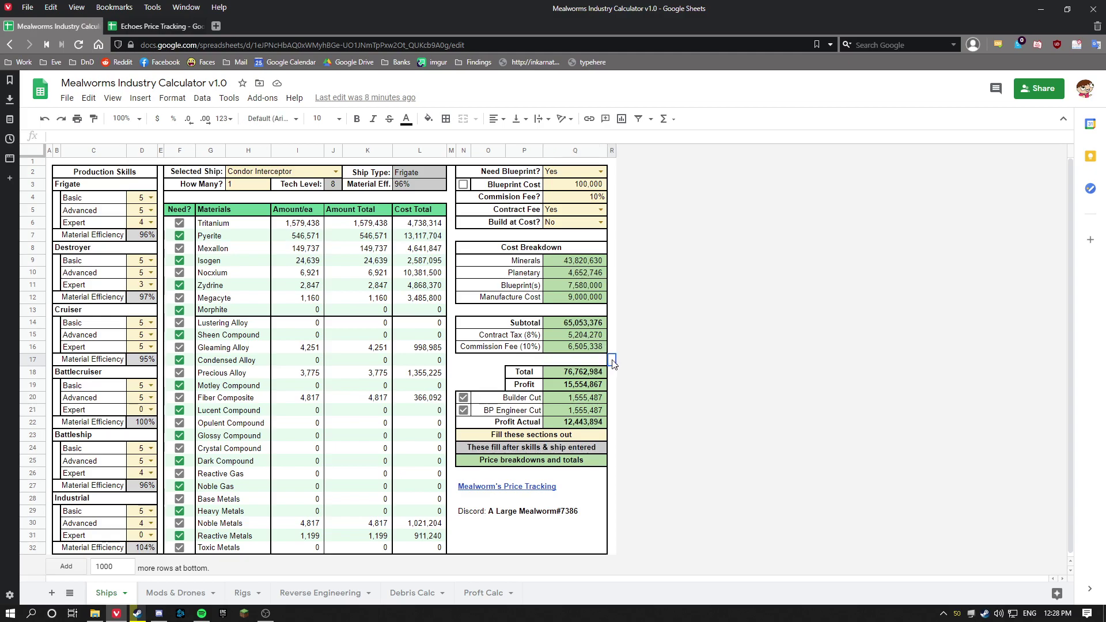
# Unhide the Market Data sheet and look through its price tables
pyautogui.click(69, 594)
pyautogui.scroll(-5, 107, 533)
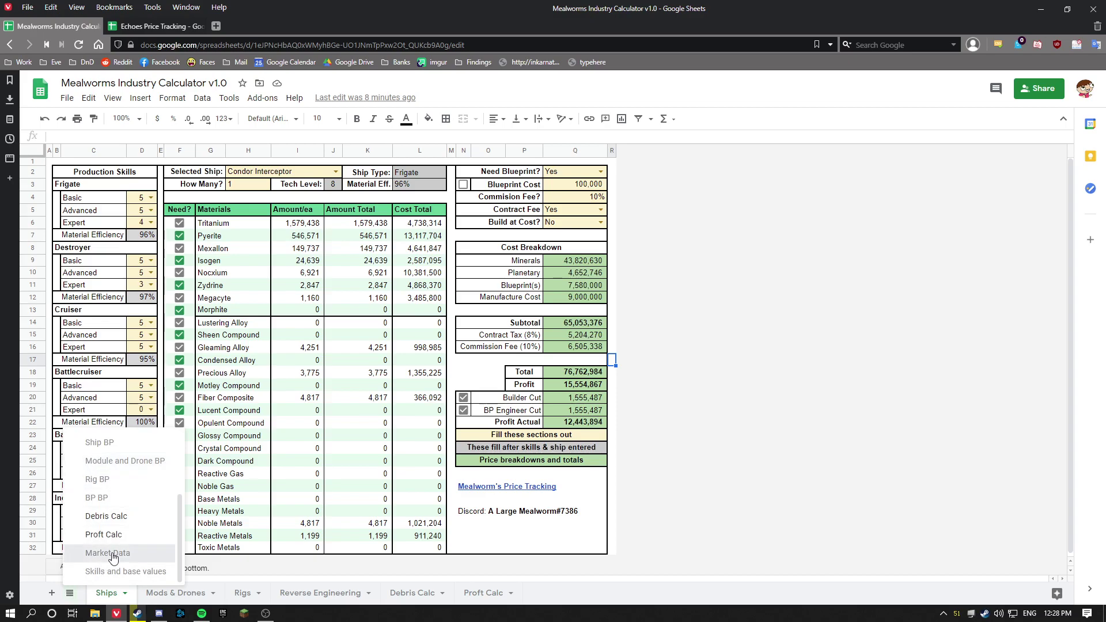
pyautogui.click(113, 553)
pyautogui.scroll(-3, 346, 476)
pyautogui.scroll(3, 351, 472)
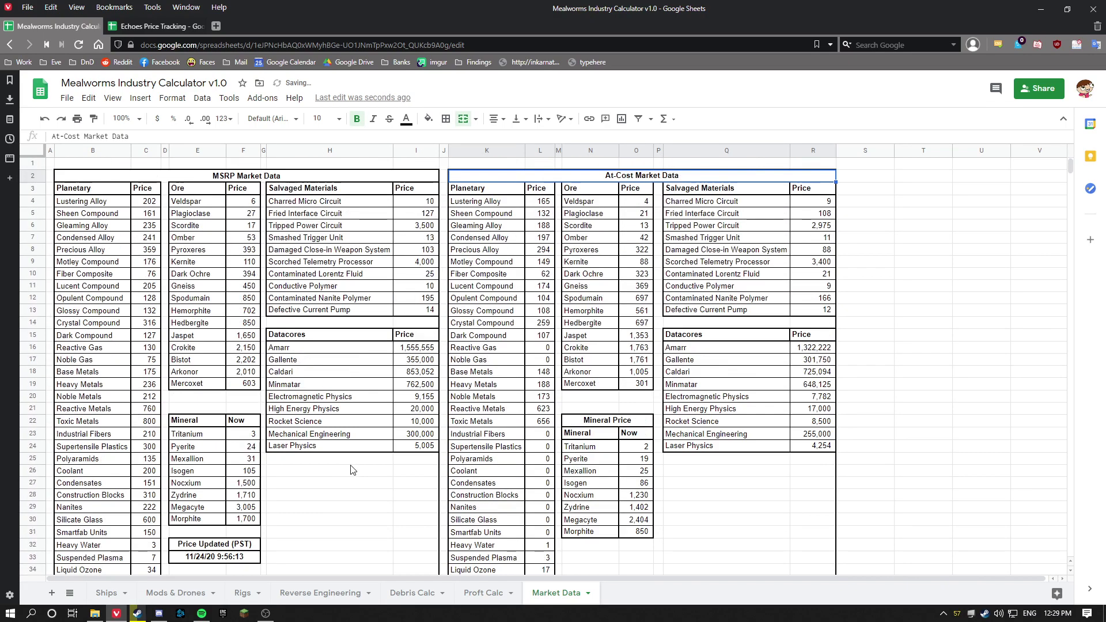
# Examine the MSRP and At-Cost market data tables, comparing prices for planetary materials, ores, minerals, salvaged materials and datacores
pyautogui.click(236, 176)
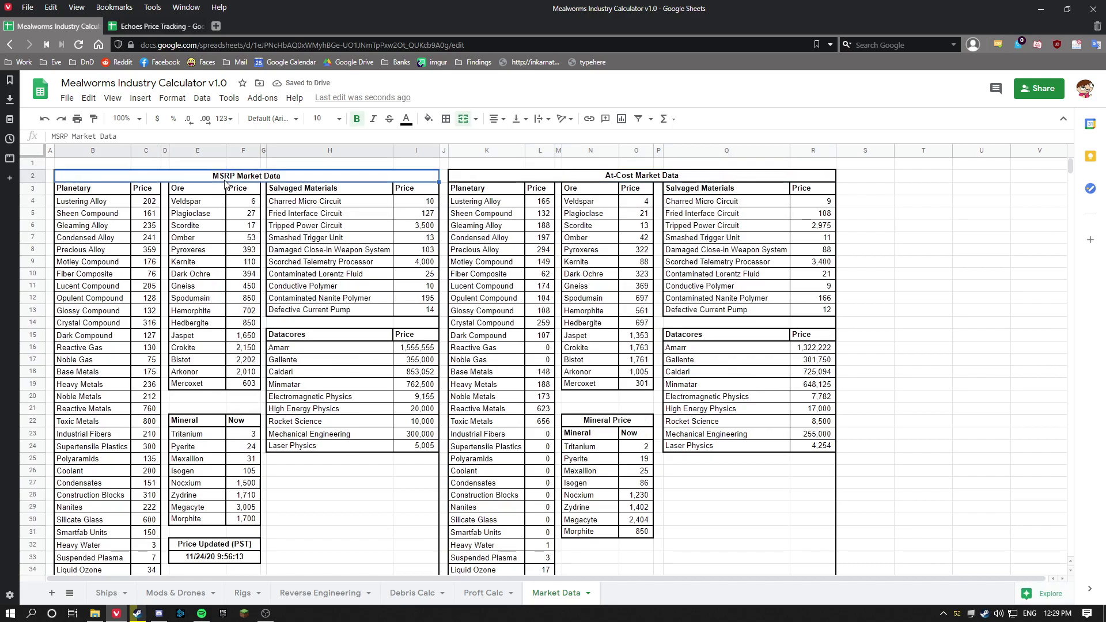
pyautogui.click(616, 178)
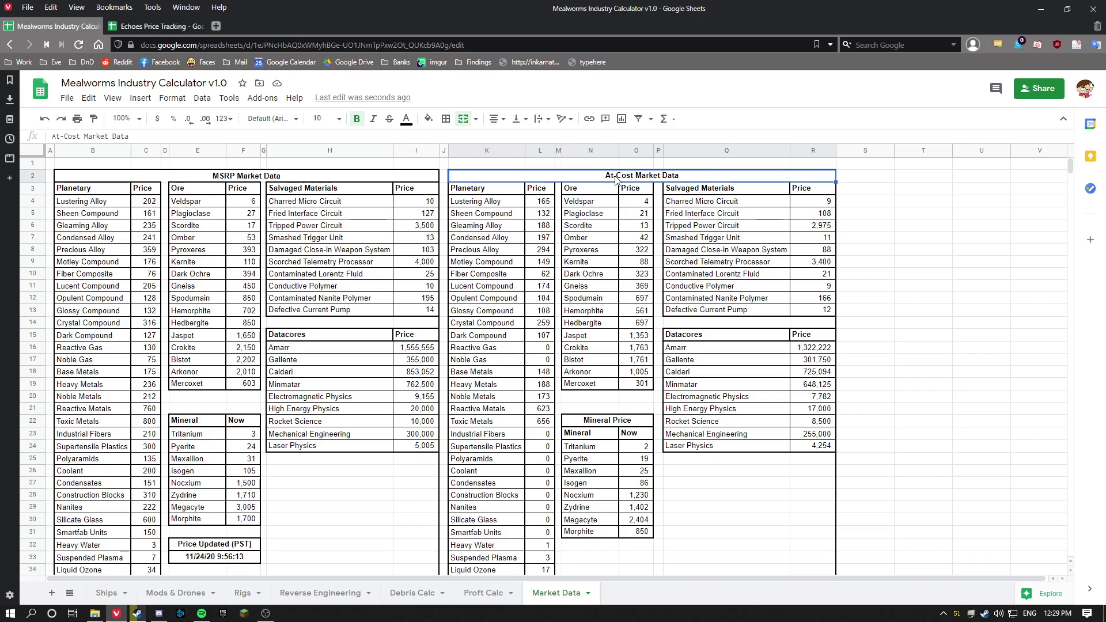
pyautogui.click(147, 432)
pyautogui.click(420, 384)
pyautogui.click(534, 311)
pyautogui.click(637, 262)
pyautogui.click(814, 249)
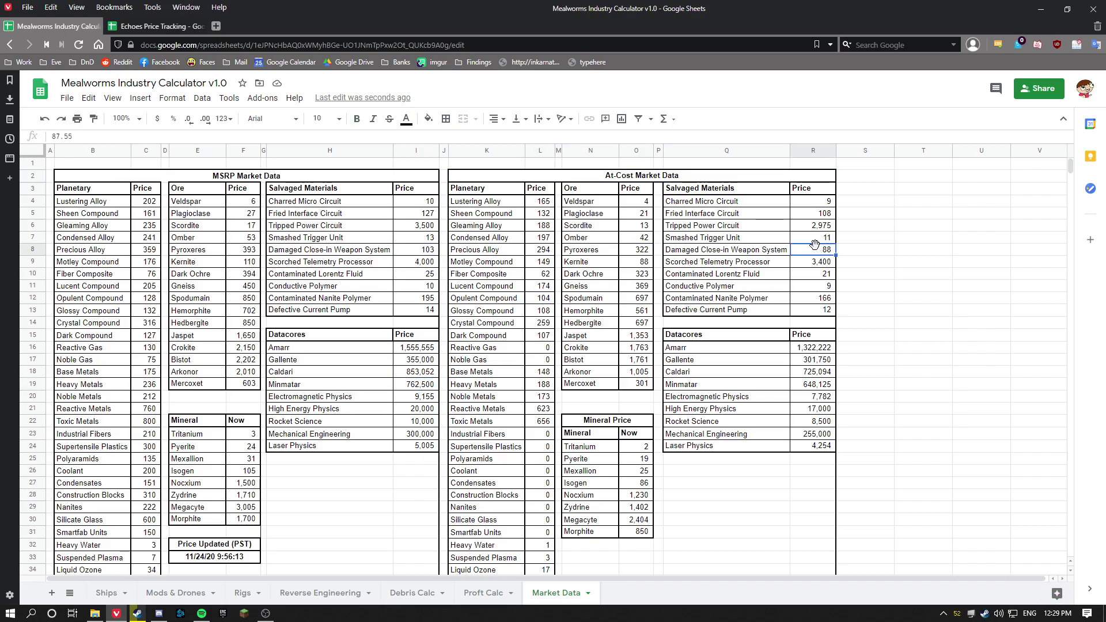
pyautogui.click(647, 474)
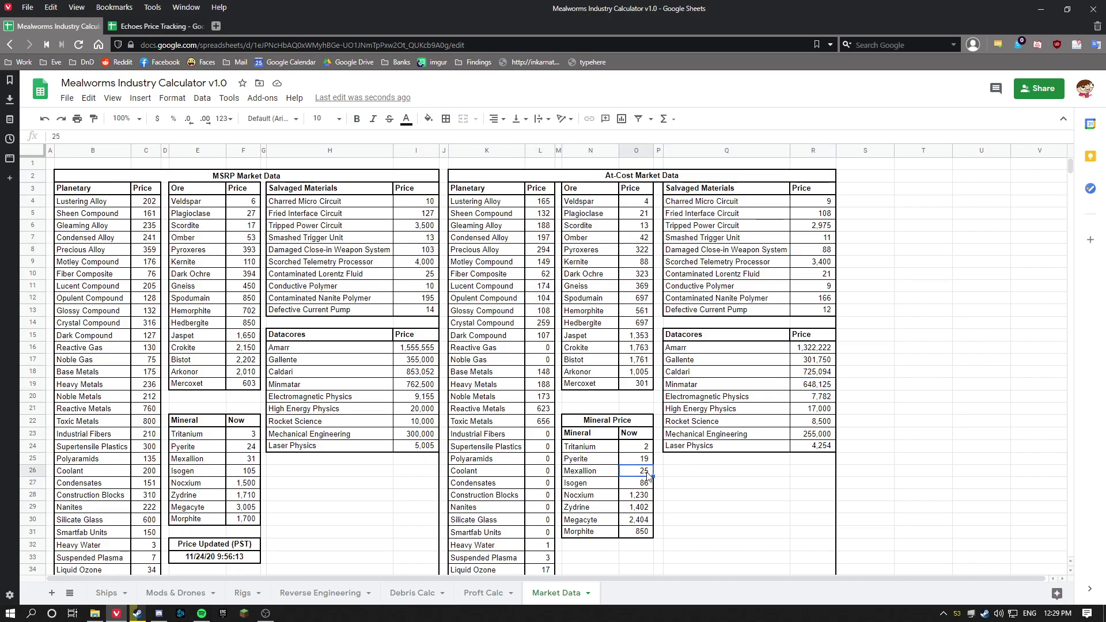
pyautogui.click(541, 425)
pyautogui.click(412, 375)
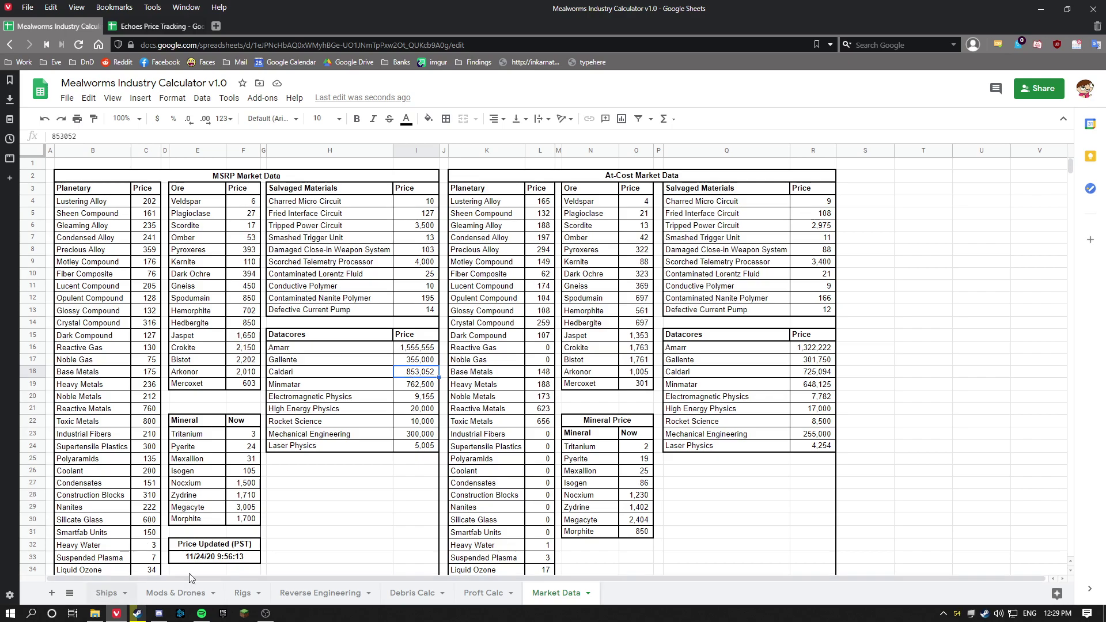
# Hide the Market Data sheet
pyautogui.rightClick(554, 596)
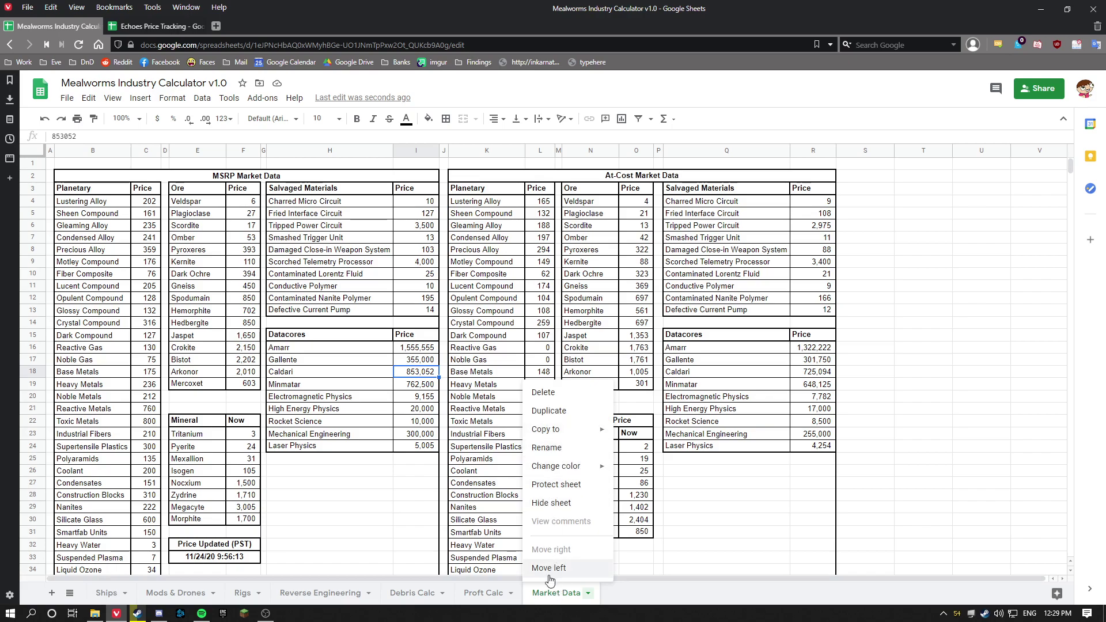
pyautogui.click(559, 505)
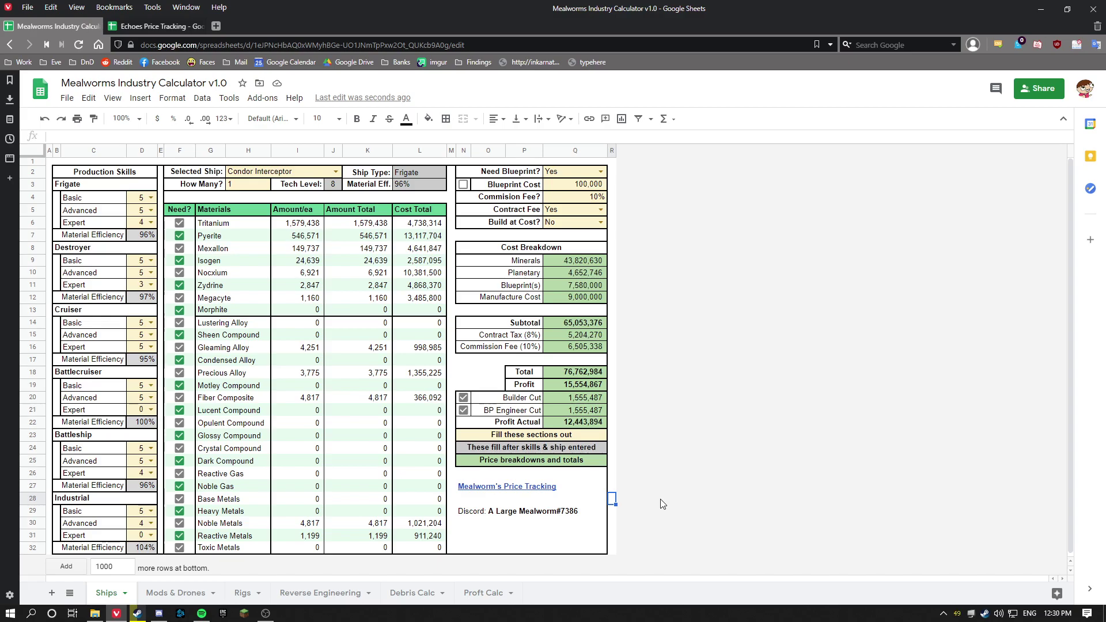
pyautogui.click(68, 99)
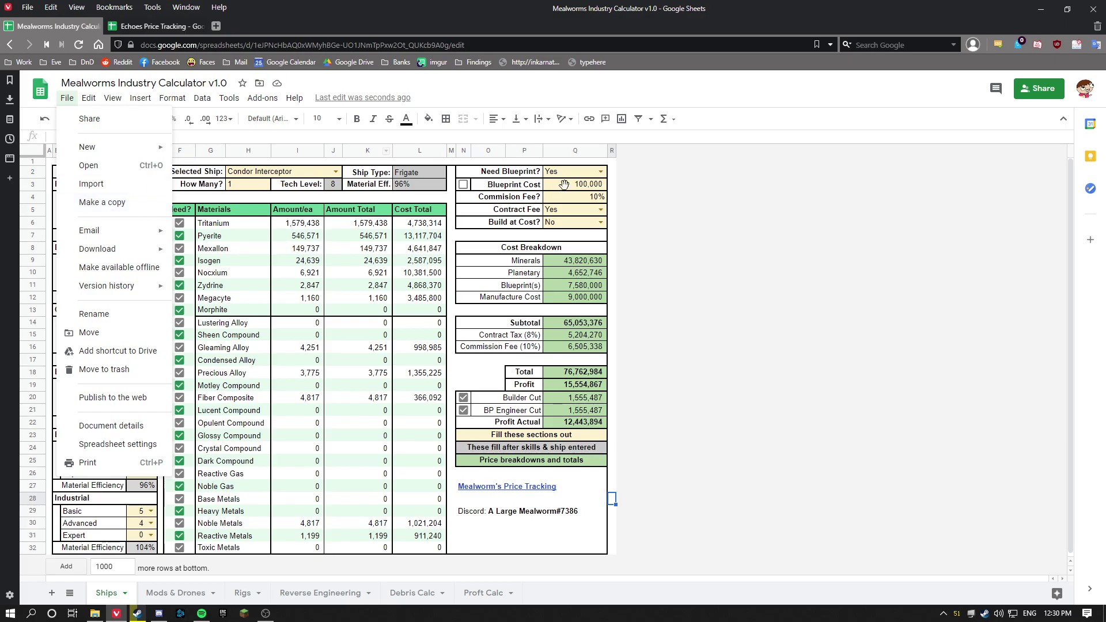
pyautogui.click(829, 301)
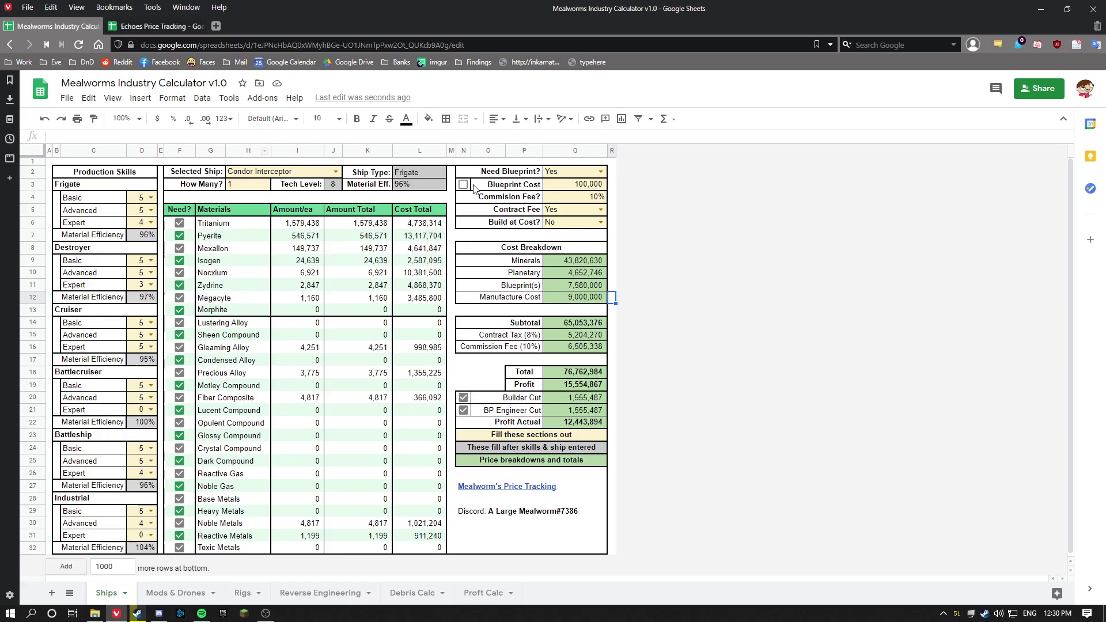
# Review the three-colour legend that explains the input, auto-filled and price breakdown sections
pyautogui.moveTo(497, 437)
pyautogui.mouseDown()
pyautogui.moveTo(495, 461)
pyautogui.moveTo(502, 442)
pyautogui.mouseUp()
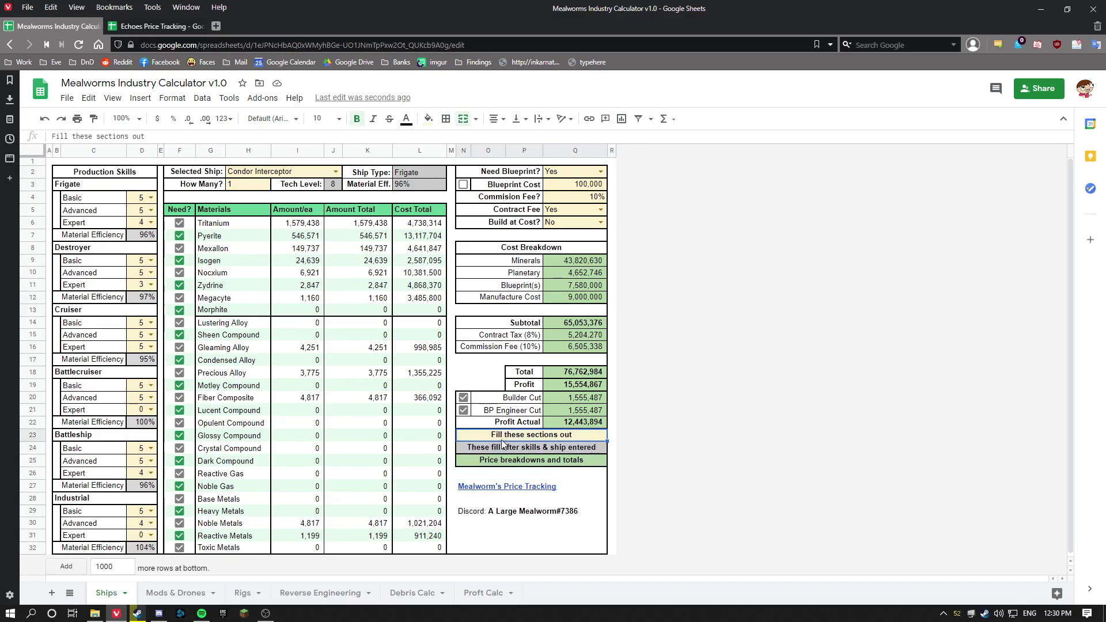
pyautogui.click(481, 448)
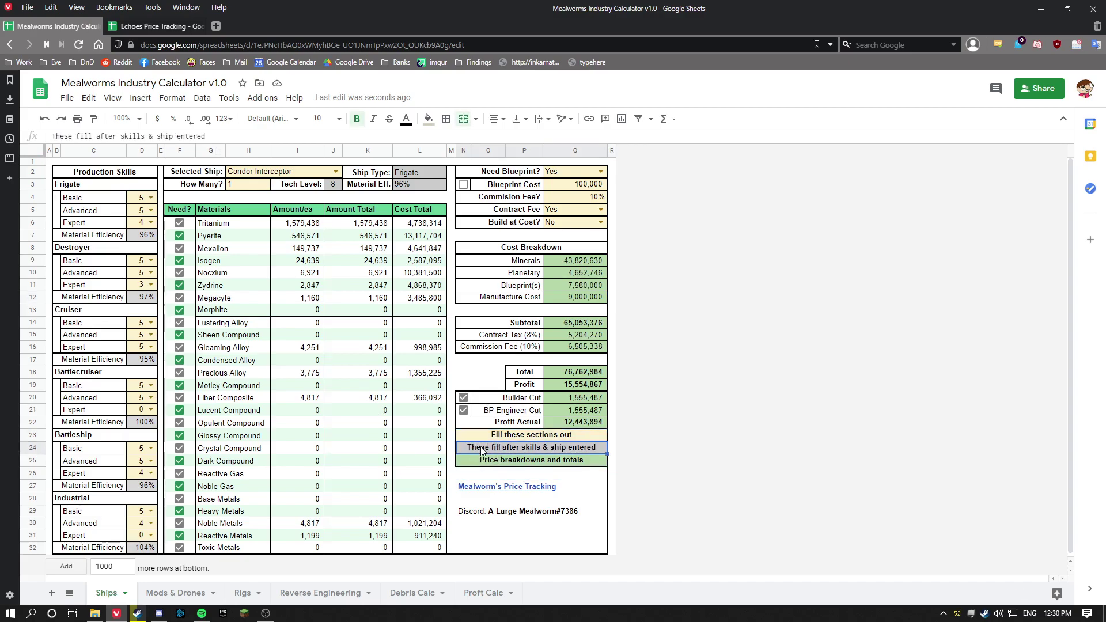
pyautogui.click(511, 464)
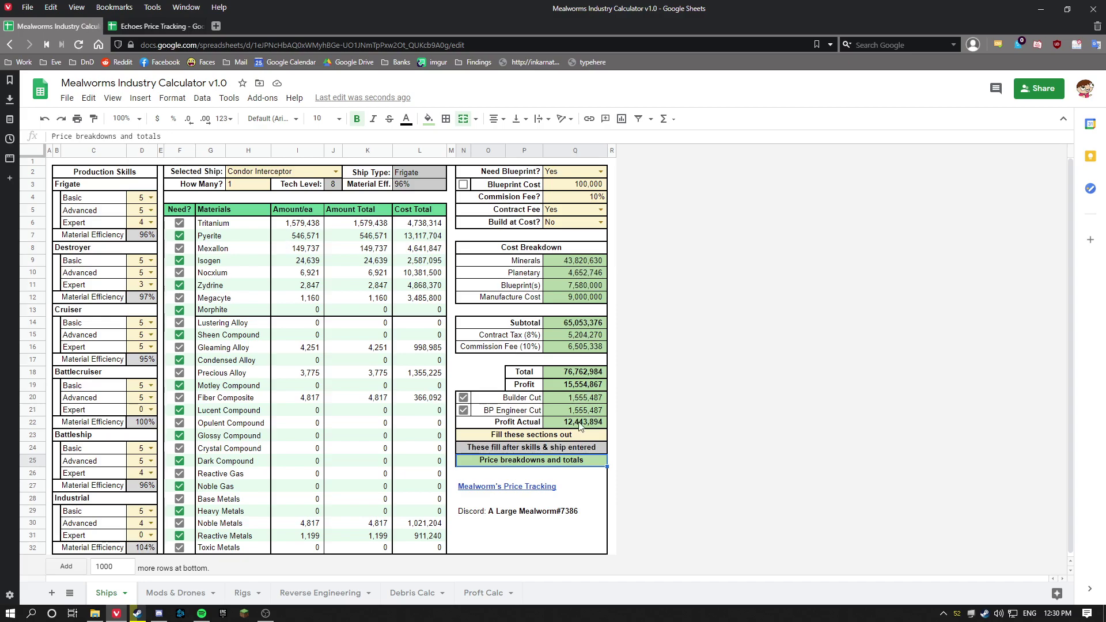
# Go through the production skill sections for each ship class, from Frigate to Industrial
pyautogui.click(101, 183)
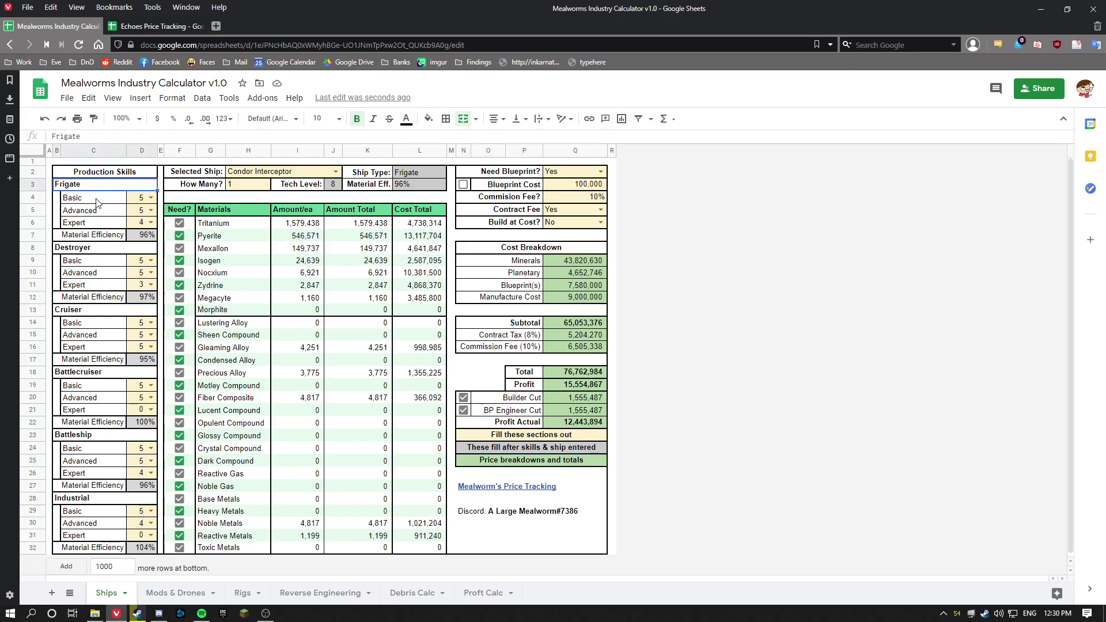
pyautogui.click(82, 249)
pyautogui.click(77, 316)
pyautogui.click(81, 375)
pyautogui.click(62, 438)
pyautogui.click(81, 500)
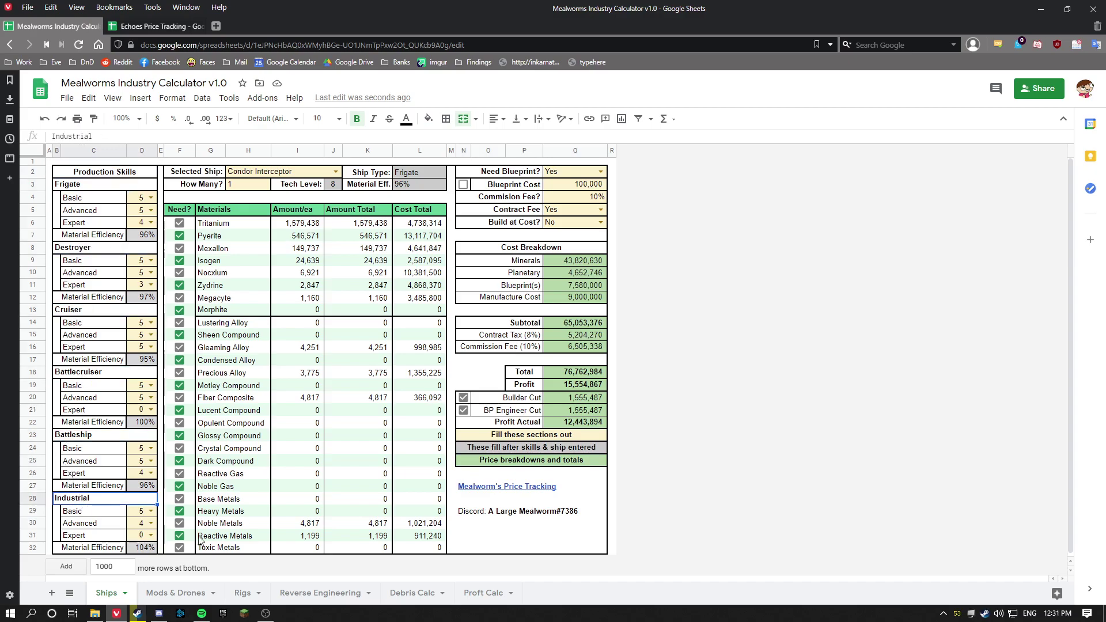
# Inspect the Material Efficiency cell of every ship class, from Industrial back up to Frigate
pyautogui.click(141, 547)
pyautogui.click(142, 487)
pyautogui.click(146, 425)
pyautogui.click(144, 360)
pyautogui.click(142, 299)
pyautogui.click(143, 236)
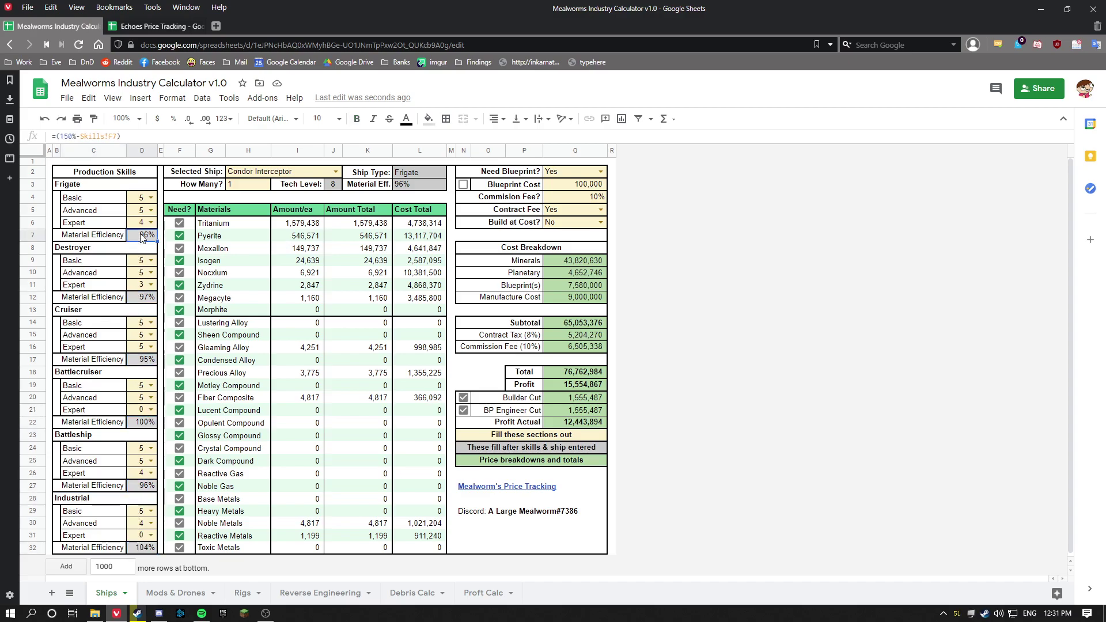
# Choose Atron Interceptor as the selected ship and check its ship type, material efficiency and tech level
pyautogui.click(336, 172)
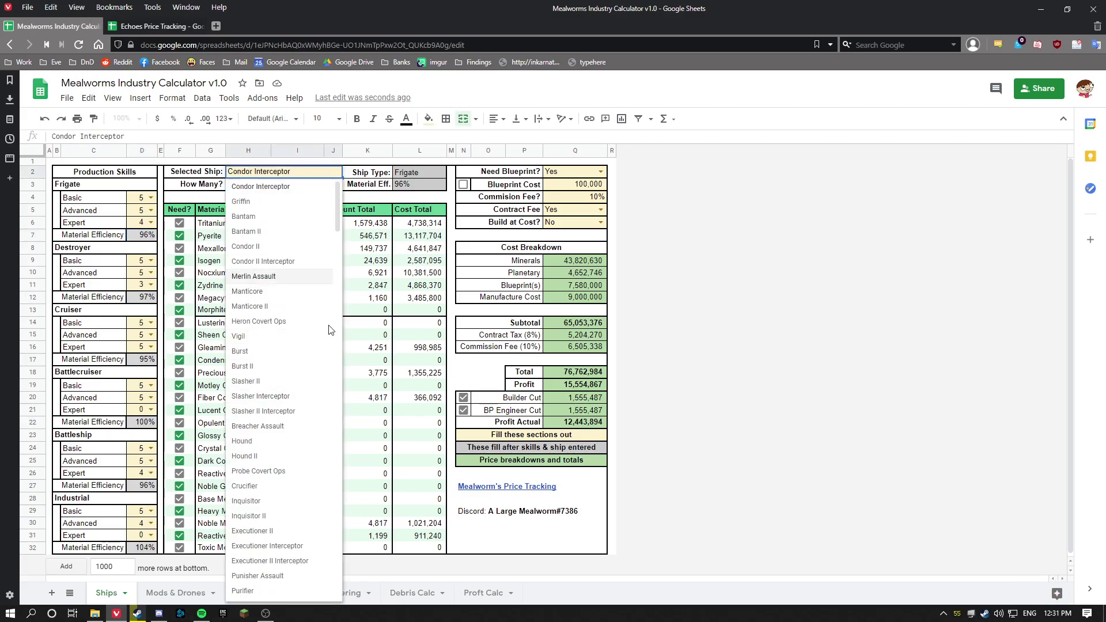
pyautogui.scroll(-5, 297, 426)
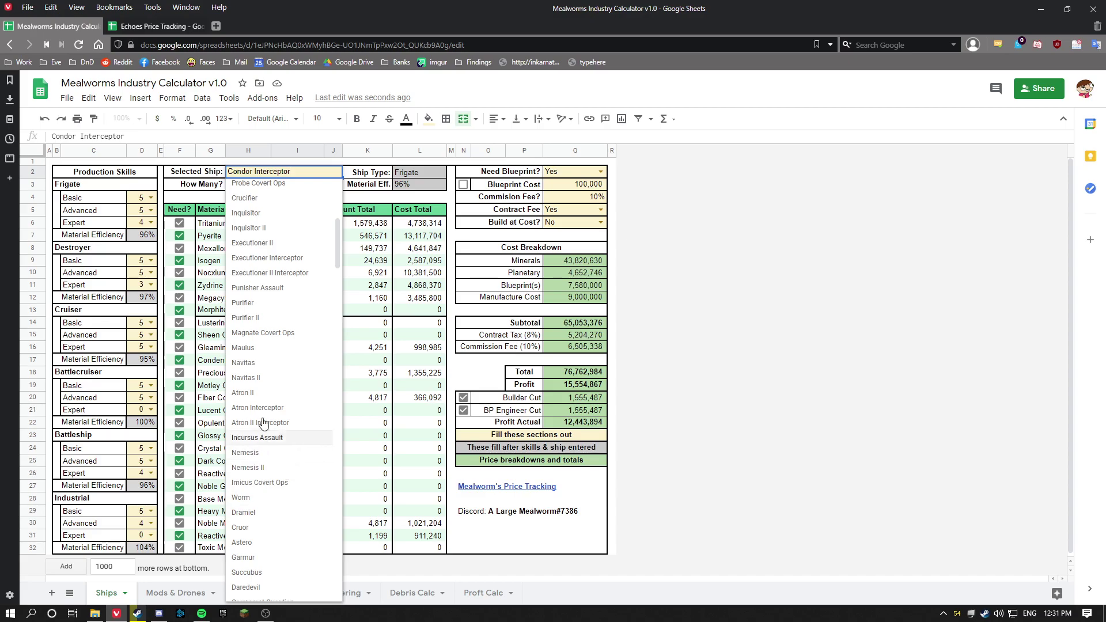
pyautogui.click(259, 408)
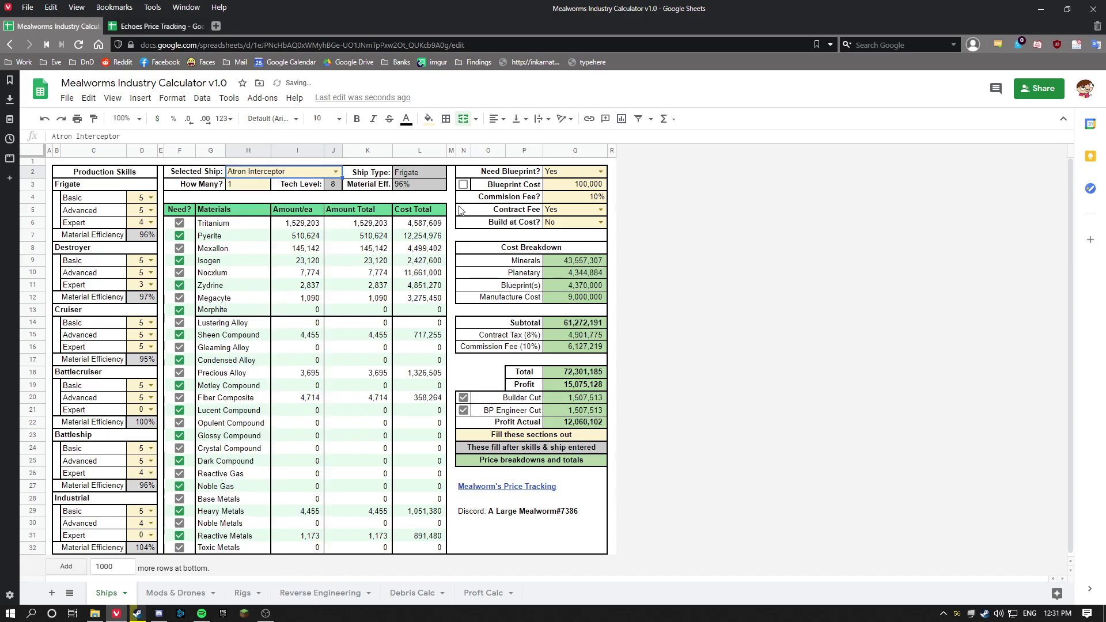
pyautogui.click(423, 170)
pyautogui.click(420, 186)
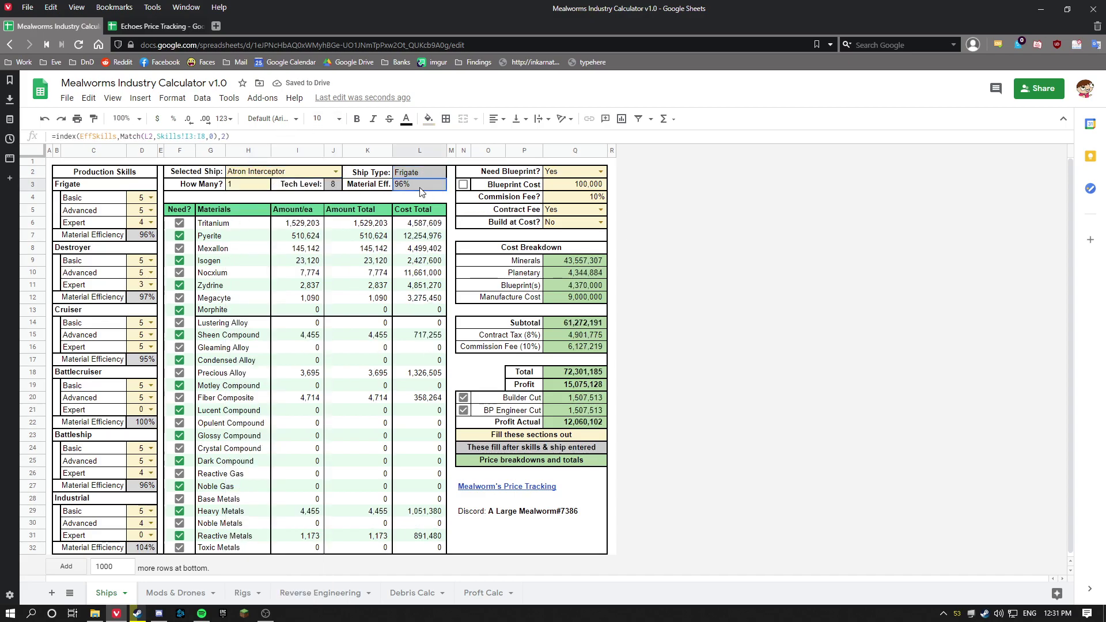
pyautogui.click(333, 185)
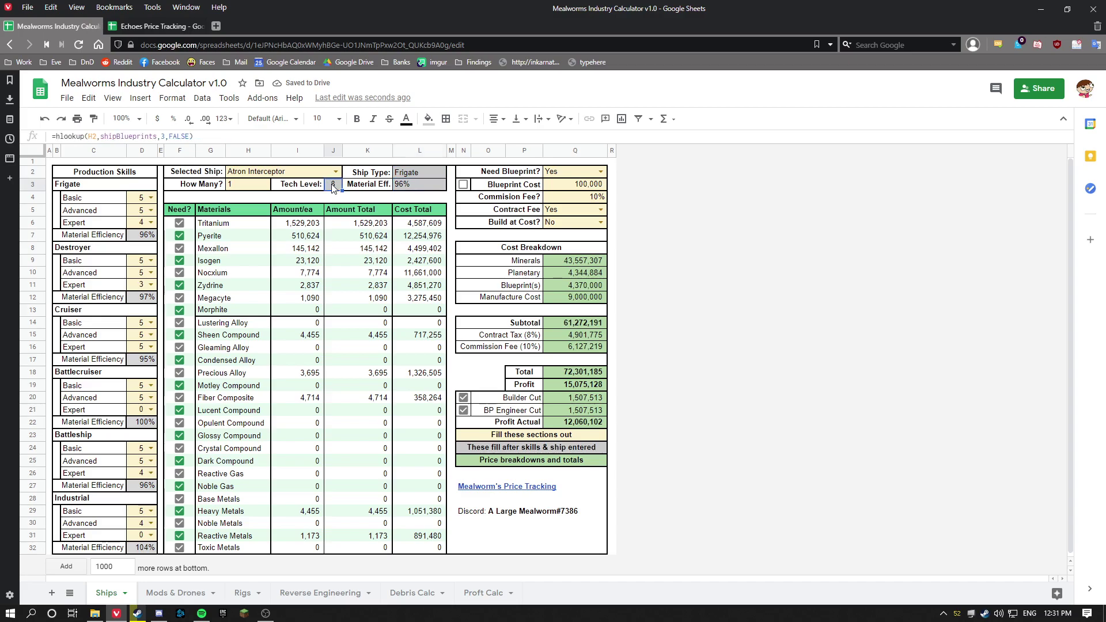
# Set the number of ships to build to 10
pyautogui.click(242, 191)
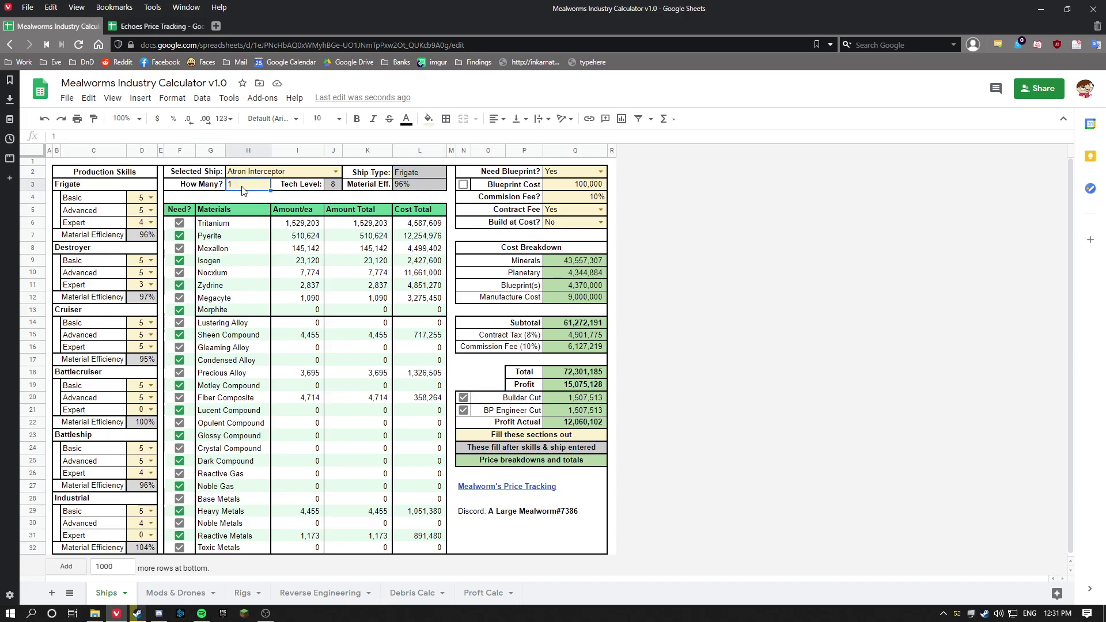
pyautogui.write('10')
pyautogui.press('Return')
pyautogui.click(351, 230)
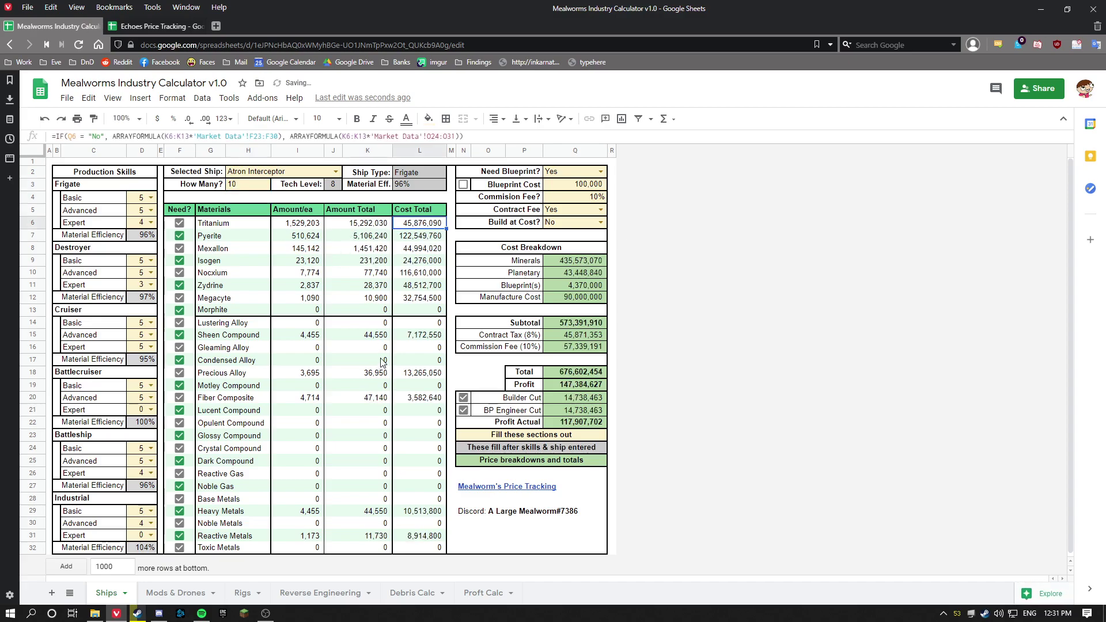
# Set the number of ships to build to 1
pyautogui.click(255, 173)
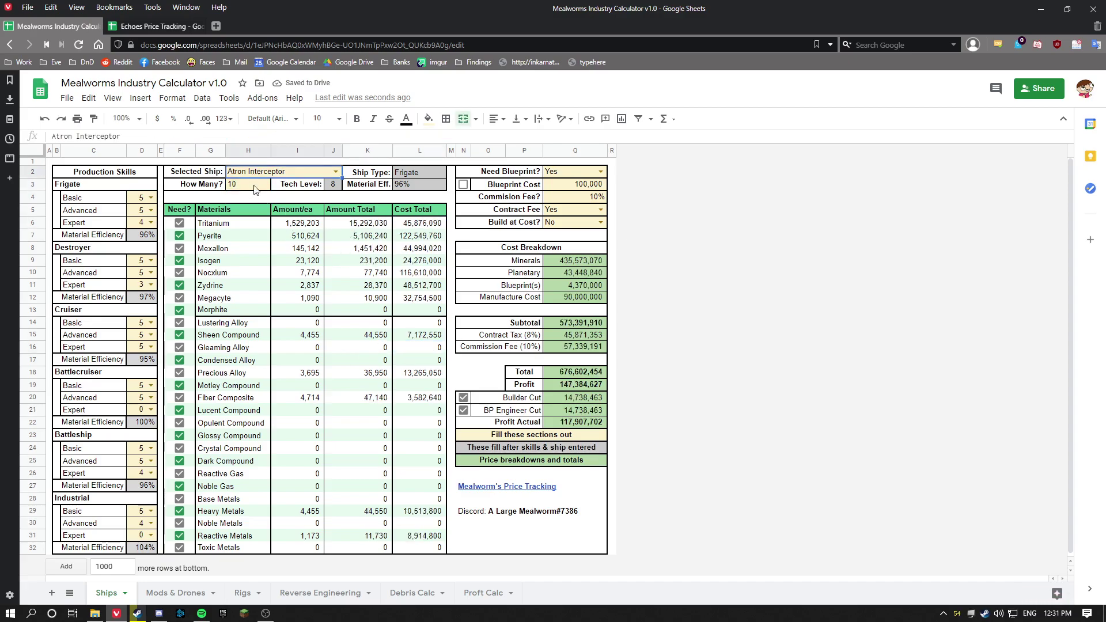
pyautogui.click(257, 184)
pyautogui.write('1')
pyautogui.press('Return')
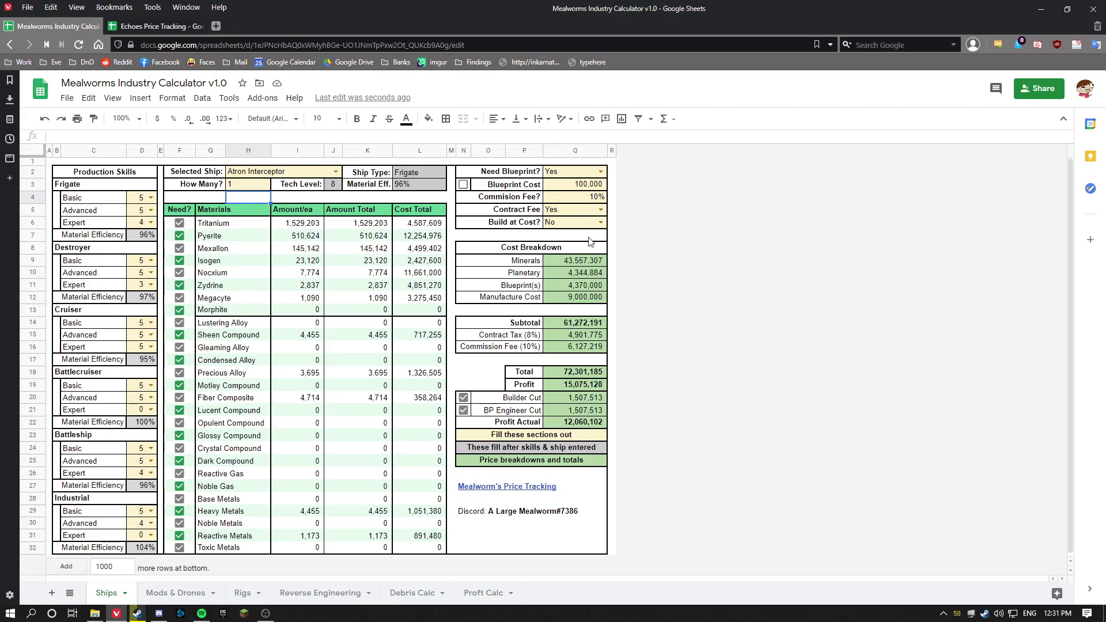
# Enable the custom blueprint cost to see how the cost breakdown uses it, and disable it again
pyautogui.click(570, 285)
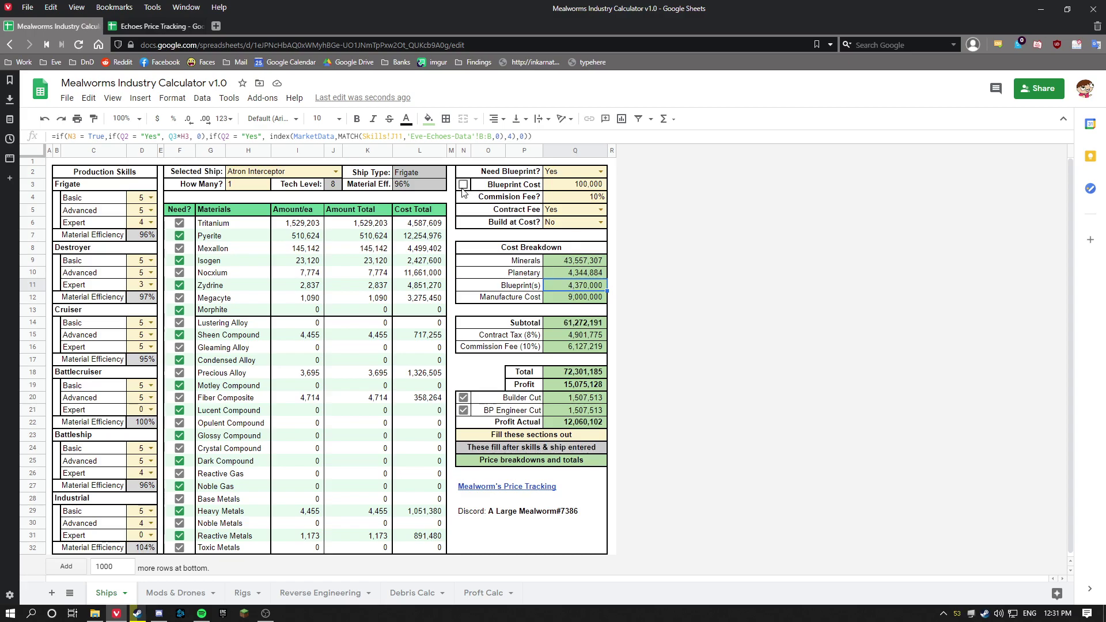
pyautogui.click(463, 186)
pyautogui.click(575, 296)
pyautogui.click(582, 186)
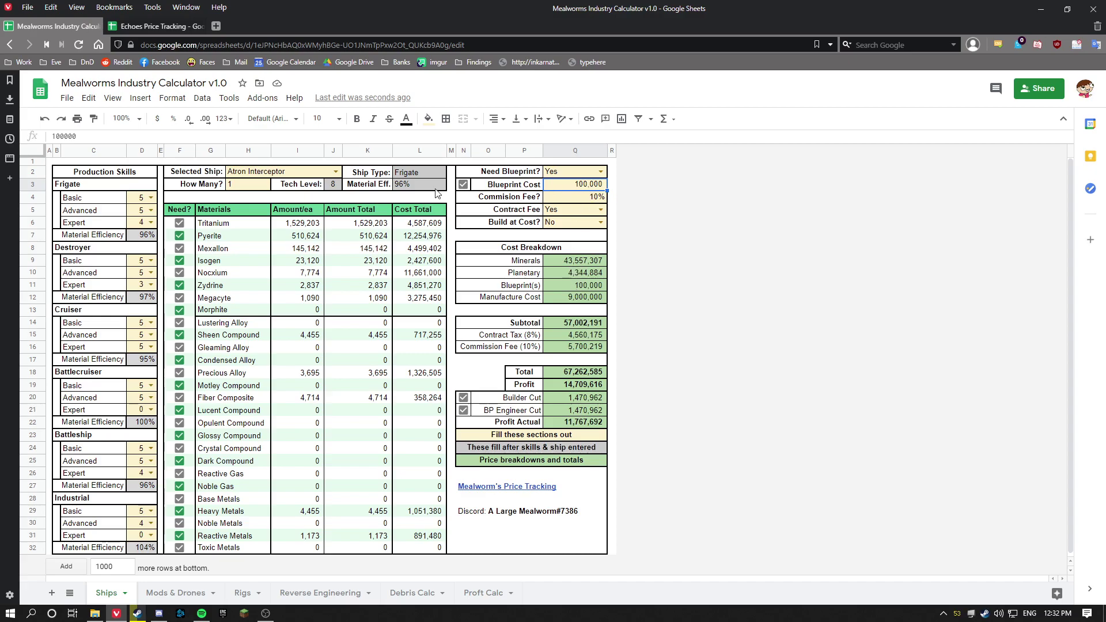
pyautogui.click(464, 184)
# Examine how the commission fee percentage relates to the cost breakdown, the subtotal and the commission fee line
pyautogui.click(573, 200)
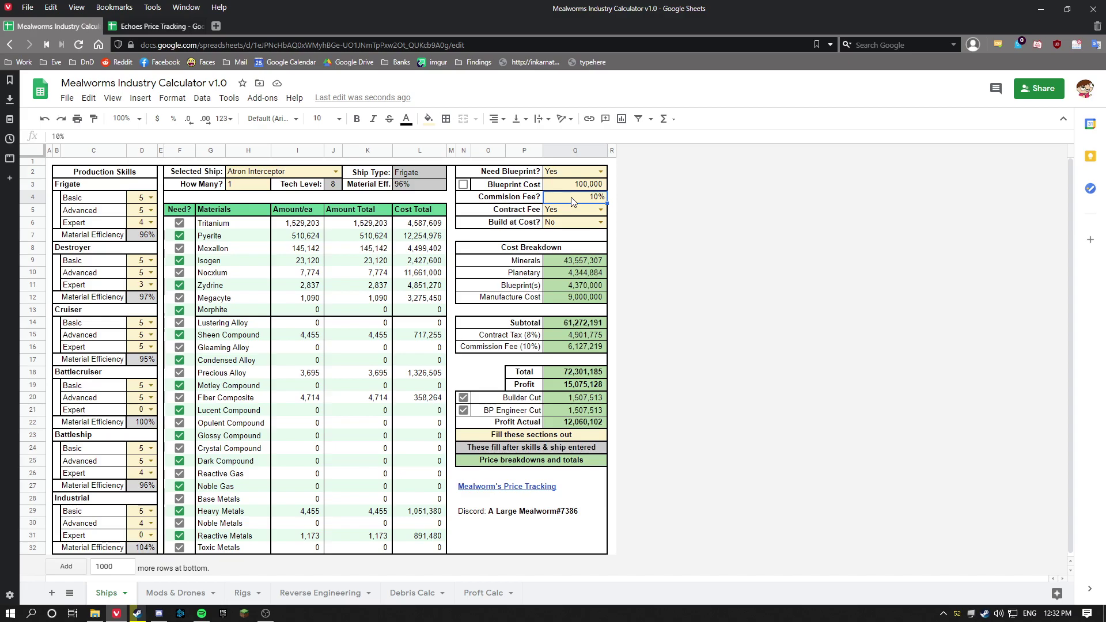
pyautogui.click(565, 325)
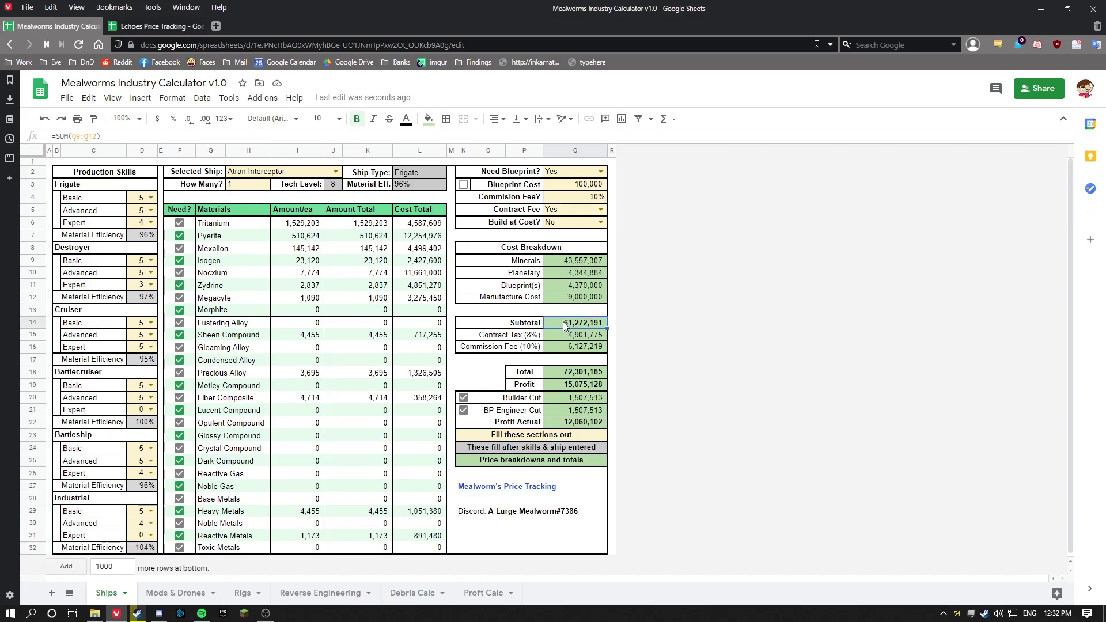
pyautogui.moveTo(579, 266); pyautogui.dragTo(571, 300)
pyautogui.click(566, 326)
pyautogui.click(501, 348)
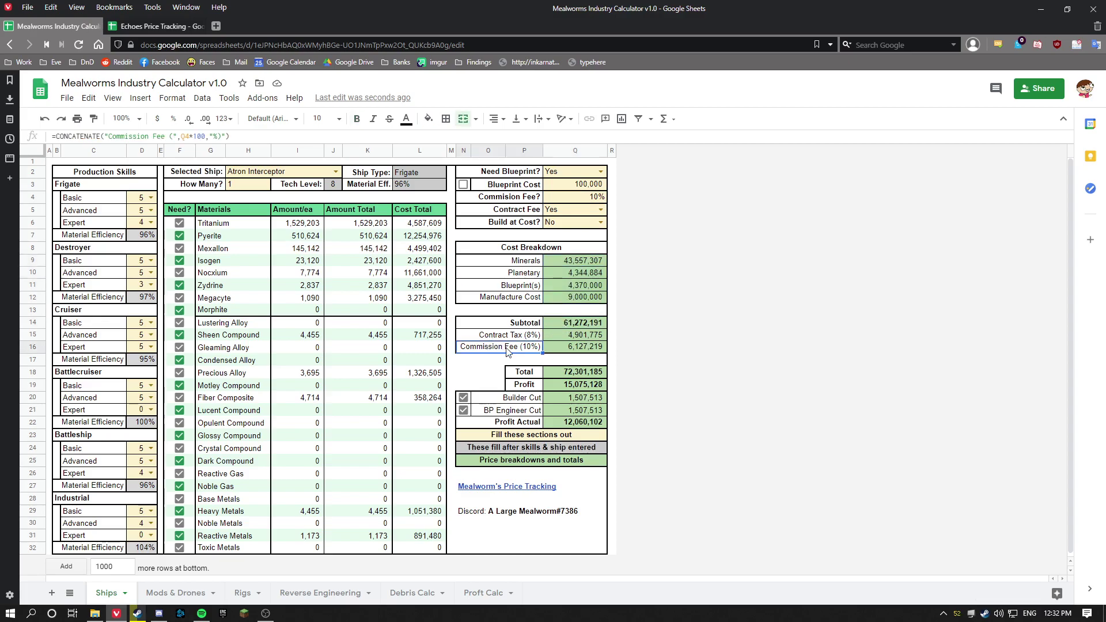
# Set the commission fee to 5% and check the commission fee line below the subtotal
pyautogui.click(595, 197)
pyautogui.write('5%')
pyautogui.press('Return')
pyautogui.click(524, 348)
pyautogui.click(577, 350)
# Set the commission fee to 0%
pyautogui.click(593, 198)
pyautogui.write('0')
pyautogui.press('Return')
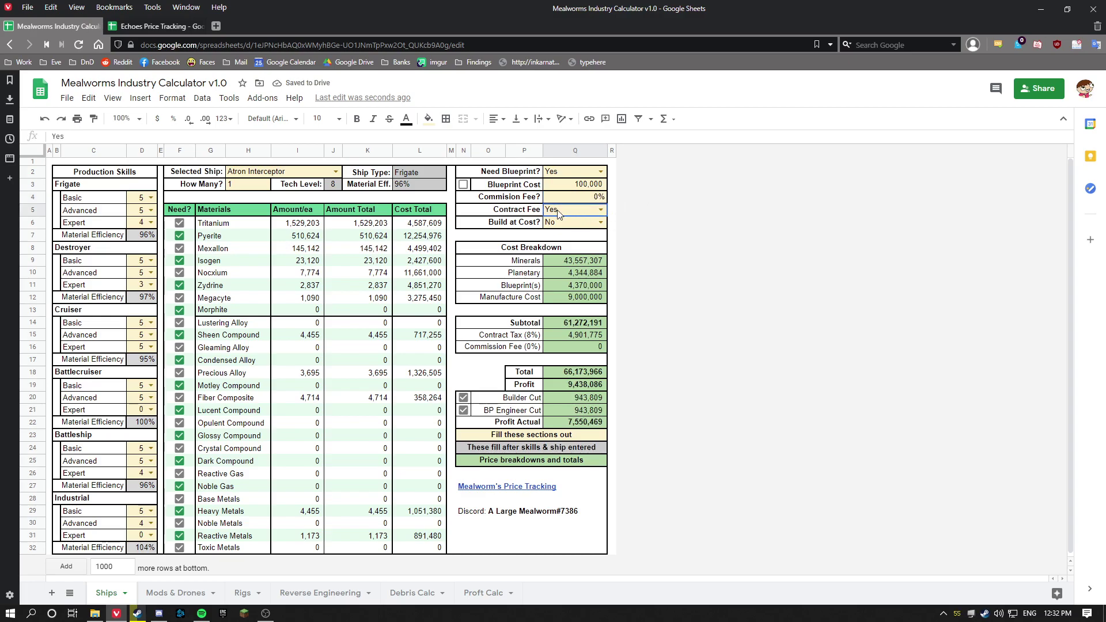
# Review how the contract tax relates to the subtotal, and set the contract fee option to No
pyautogui.click(566, 337)
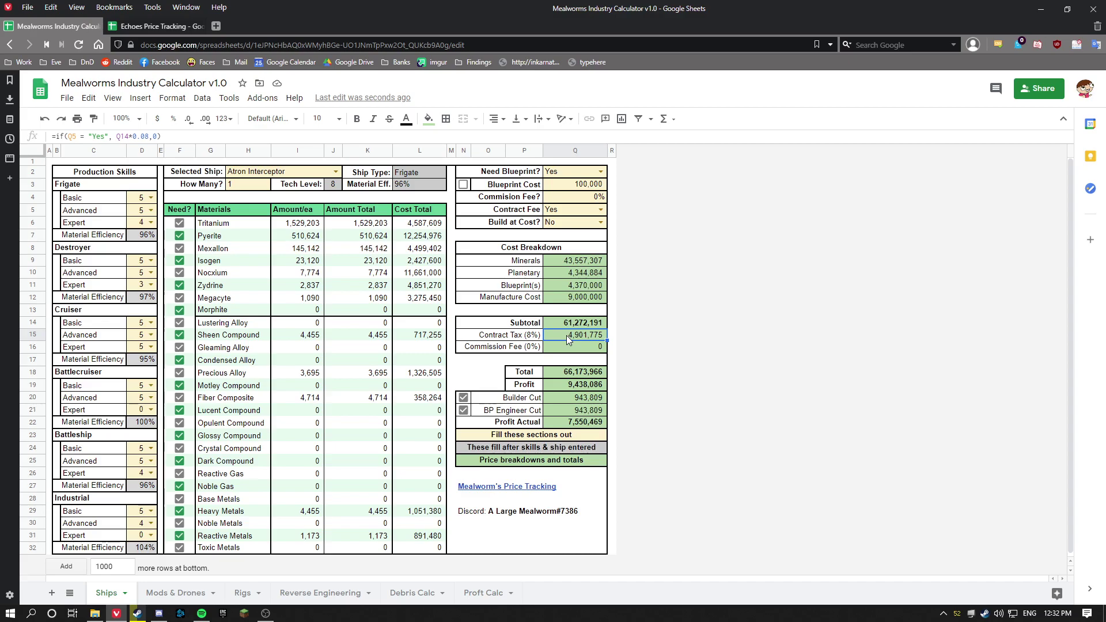
pyautogui.click(566, 210)
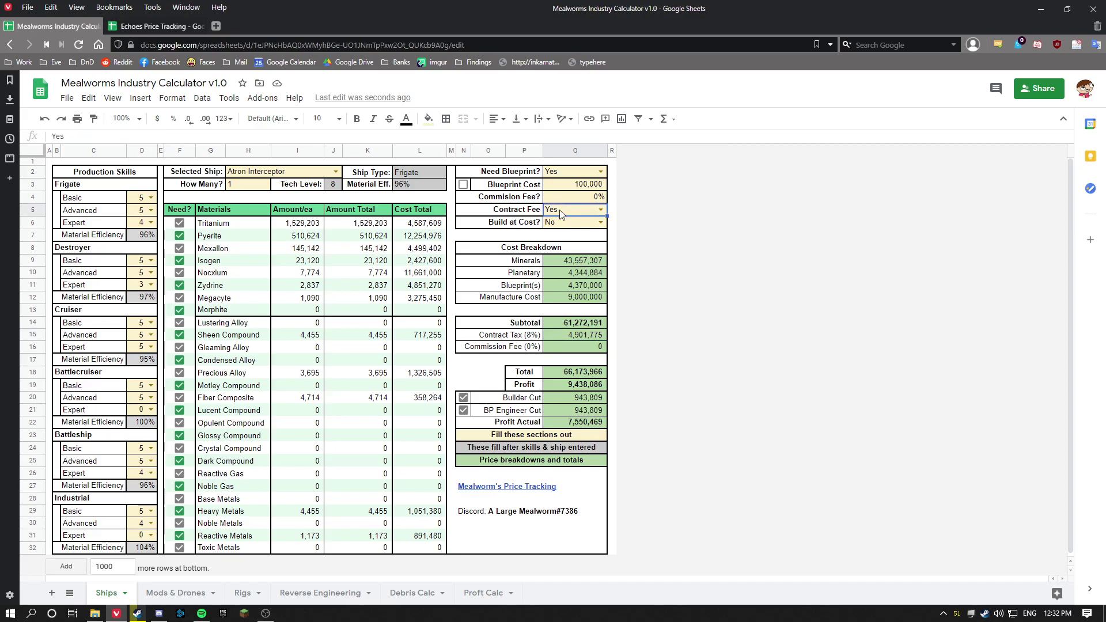
pyautogui.click(575, 335)
pyautogui.click(573, 323)
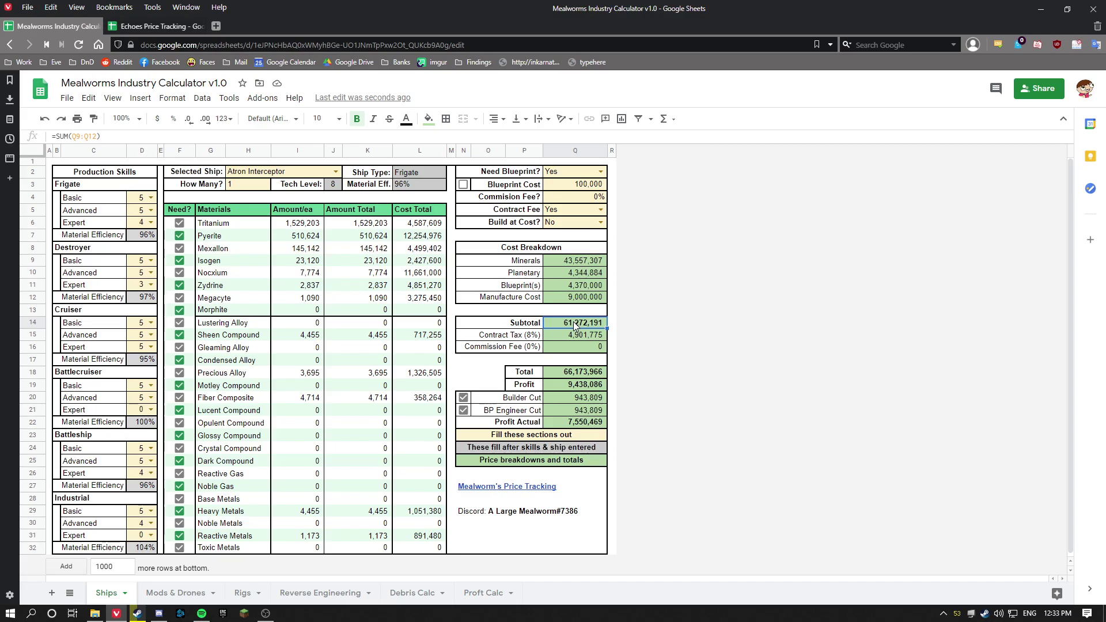
pyautogui.click(601, 210)
pyautogui.click(562, 238)
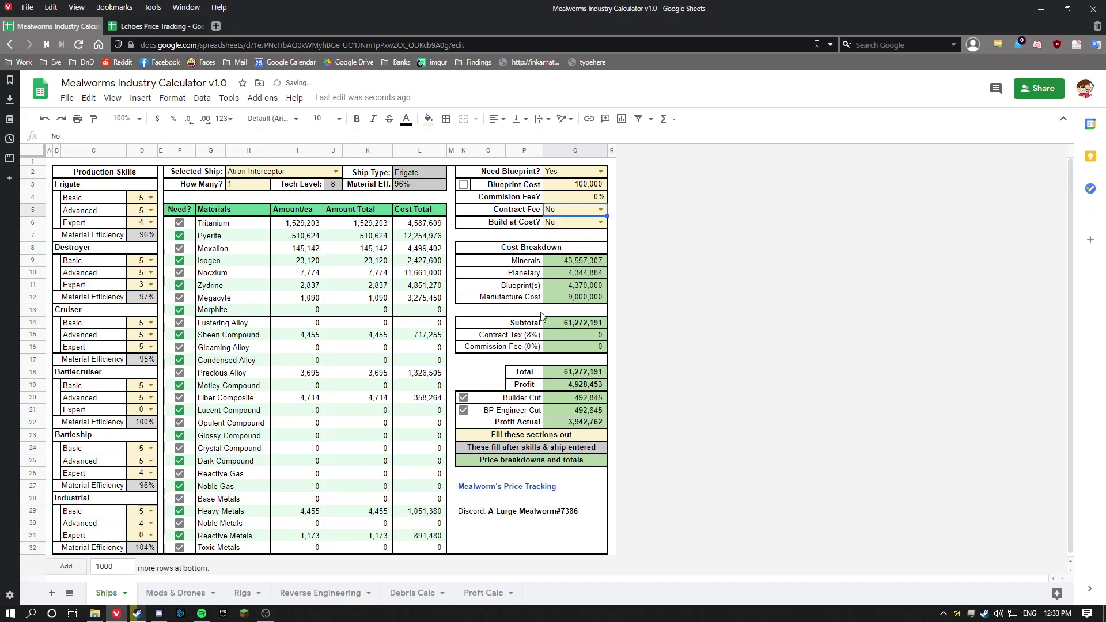
pyautogui.click(575, 346)
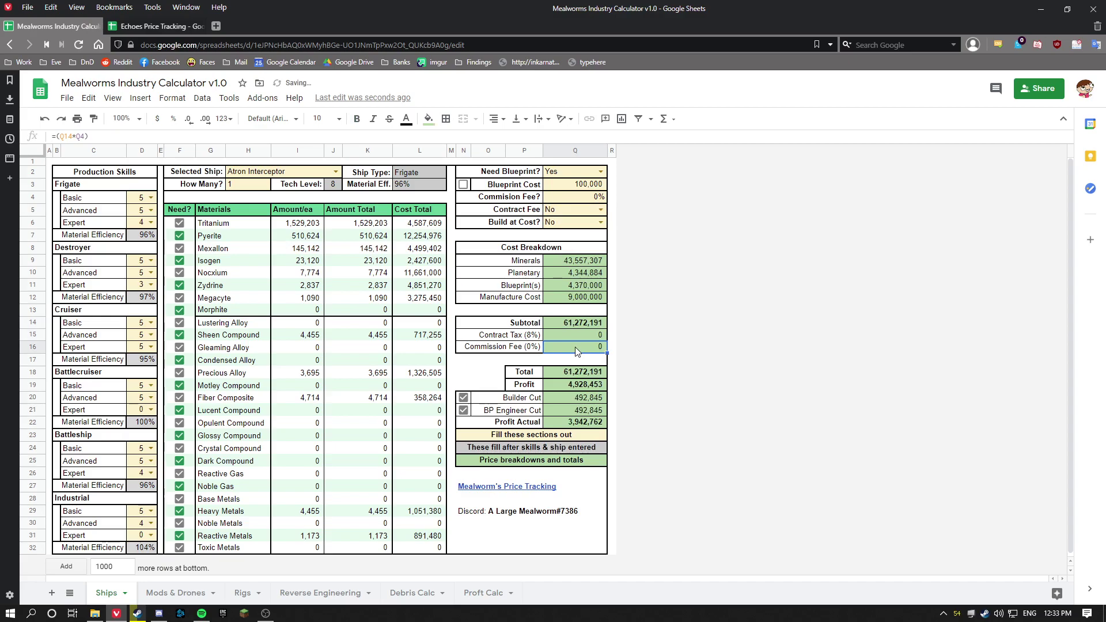
pyautogui.click(540, 227)
pyautogui.click(612, 248)
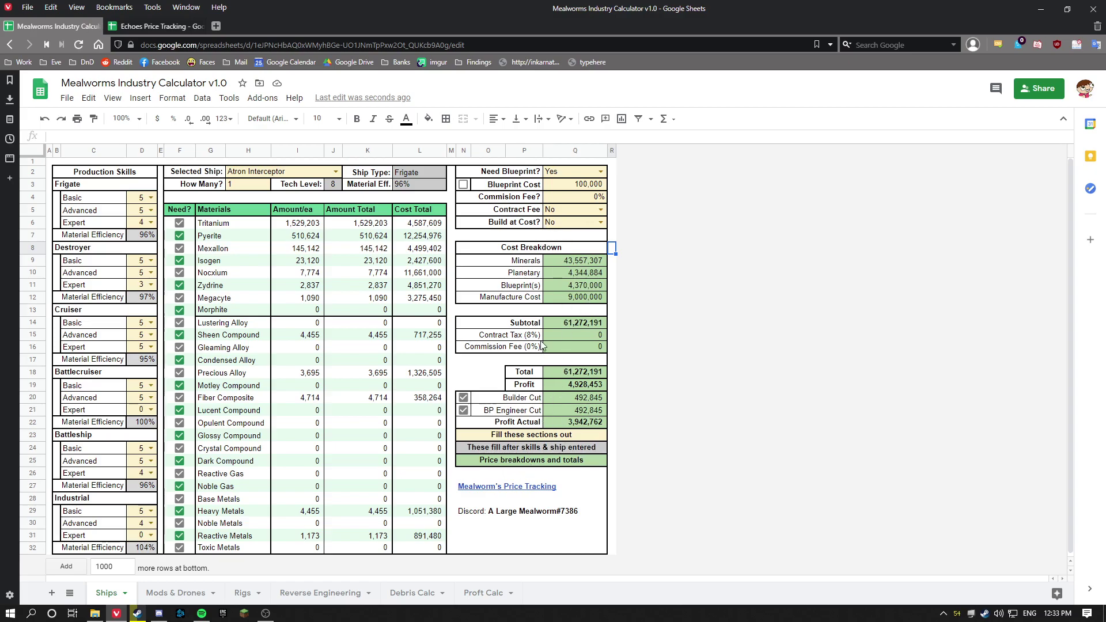
# Examine how the total is built from the subtotal, tax and commission lines, and how the profit is calculated
pyautogui.click(562, 374)
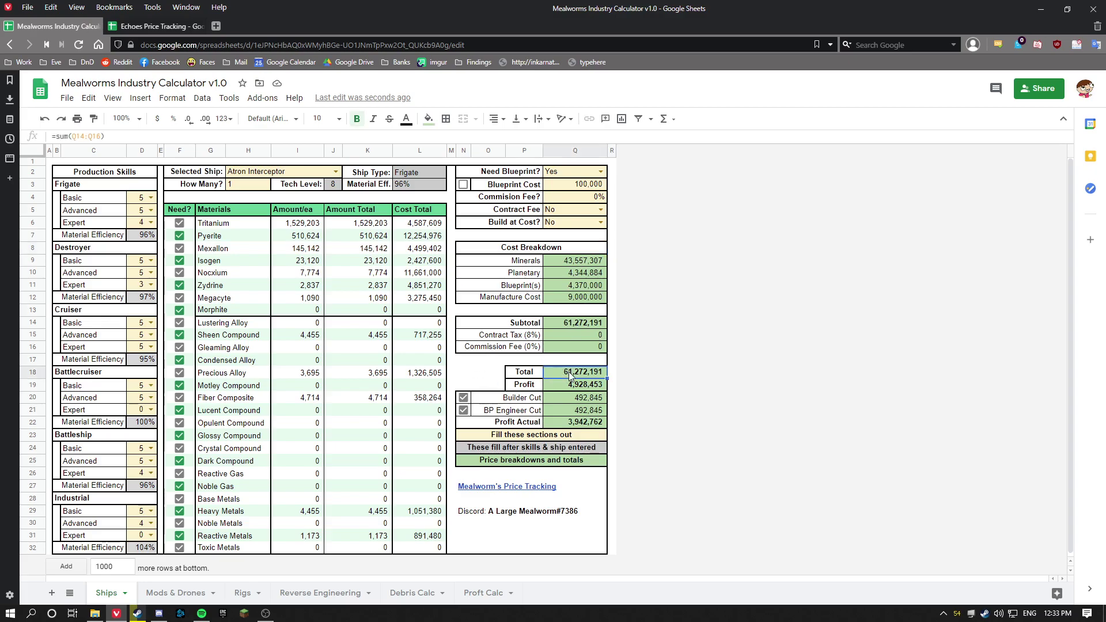
pyautogui.click(575, 322)
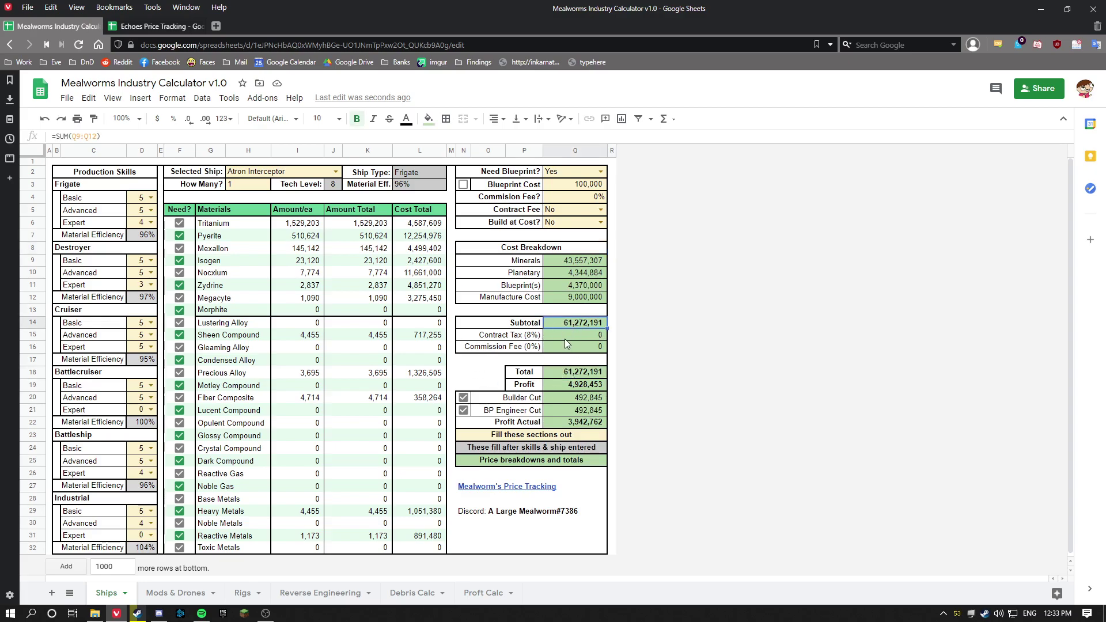
pyautogui.click(530, 338)
pyautogui.click(567, 372)
pyautogui.moveTo(578, 388); pyautogui.dragTo(579, 397)
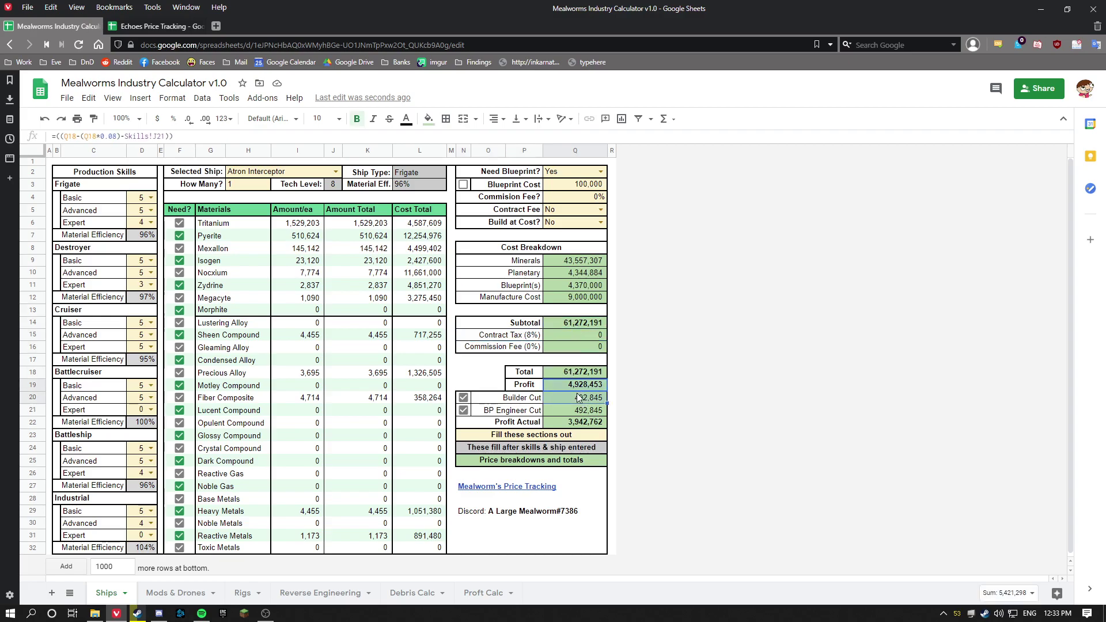
pyautogui.click(582, 386)
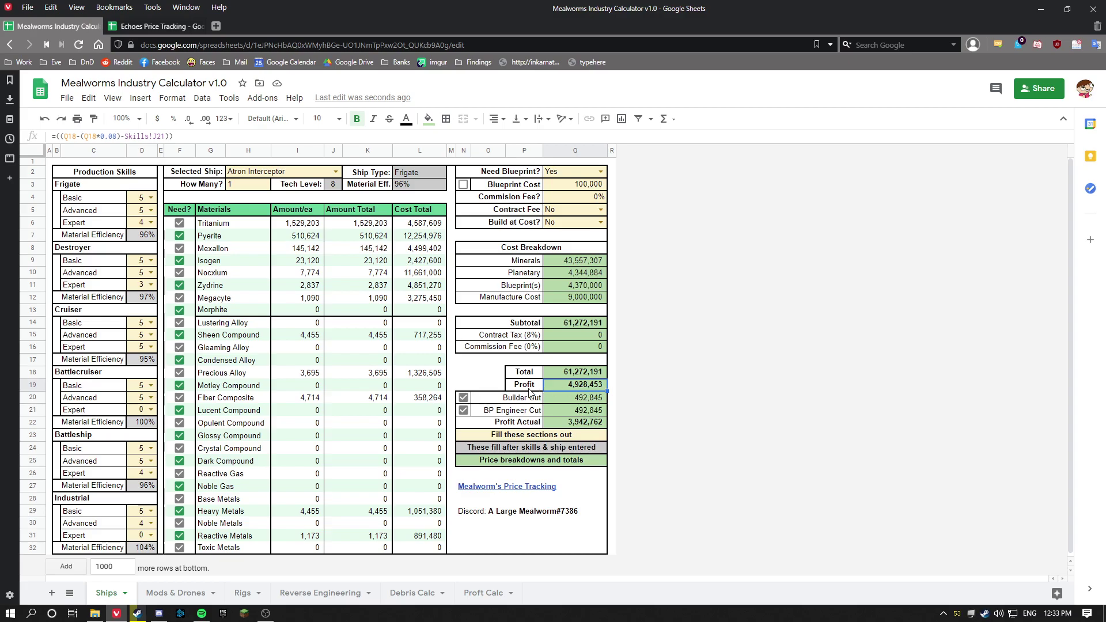
# Switch the builder cut and BP engineer cut off and back on, and compare the profit with the actual profit
pyautogui.click(464, 397)
pyautogui.click(463, 410)
pyautogui.click(464, 411)
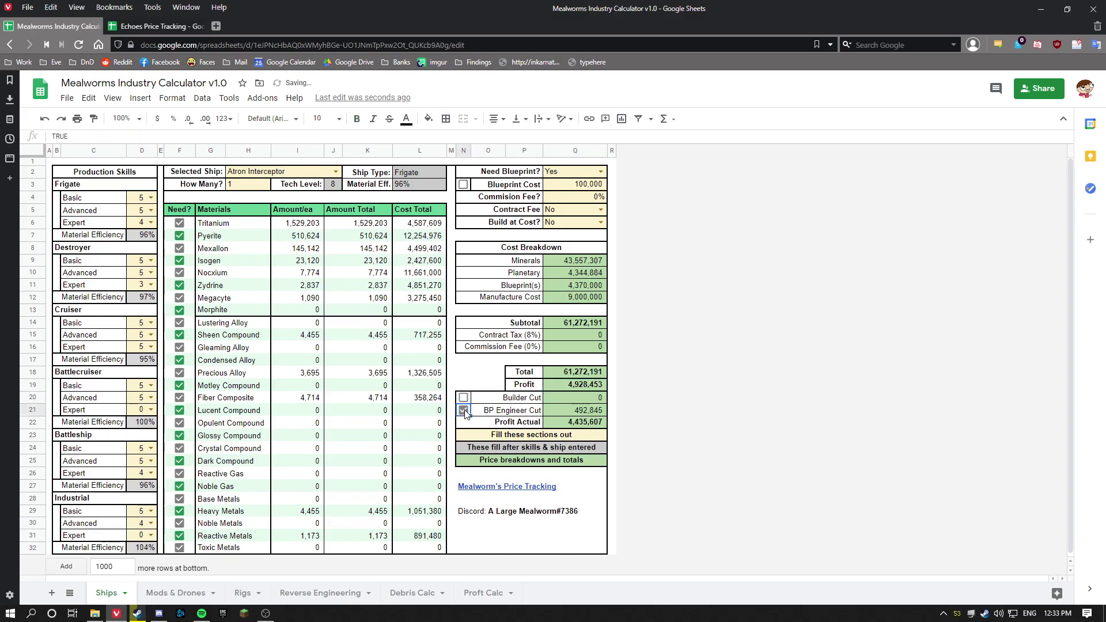
pyautogui.click(463, 398)
pyautogui.click(568, 400)
pyautogui.click(569, 386)
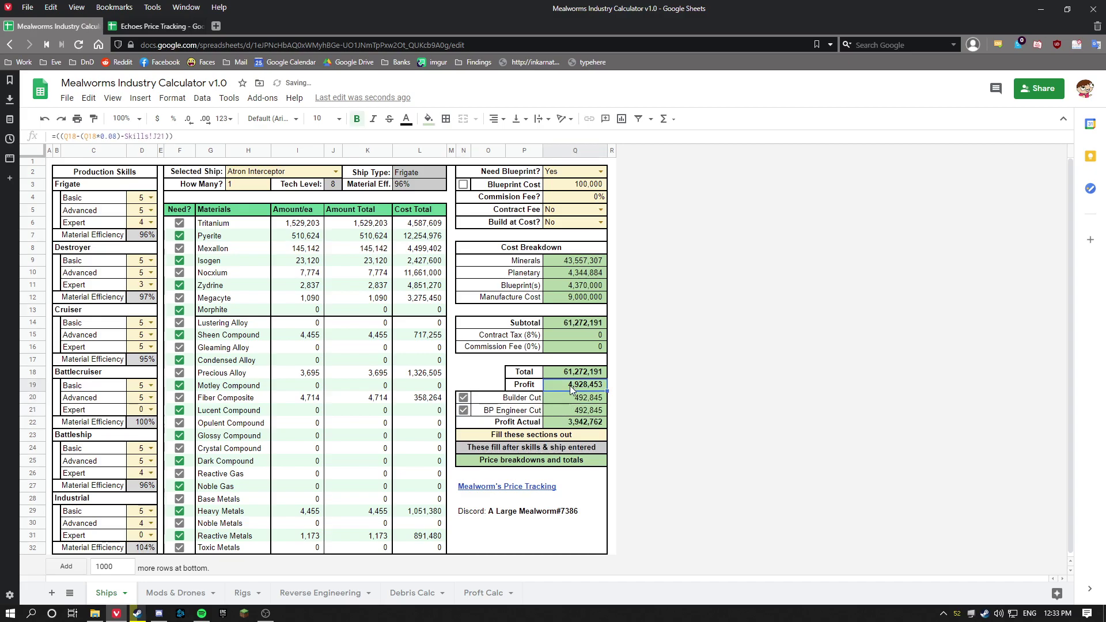
pyautogui.click(573, 424)
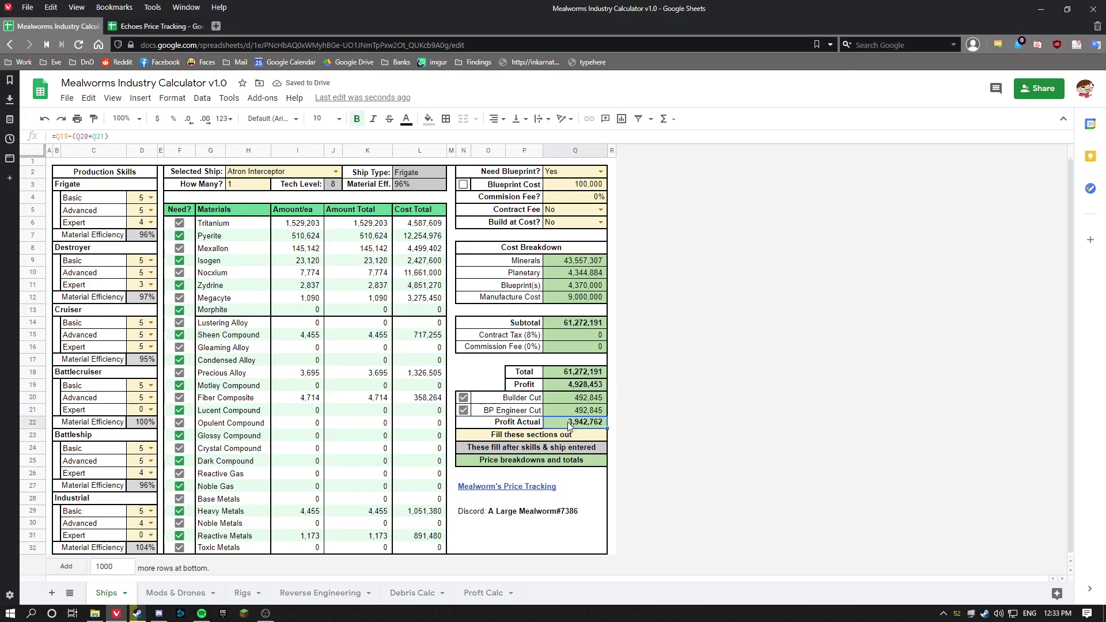
# Disable the builder cut and BP engineer cut, and set Build at Cost to Yes
pyautogui.click(463, 397)
pyautogui.click(463, 410)
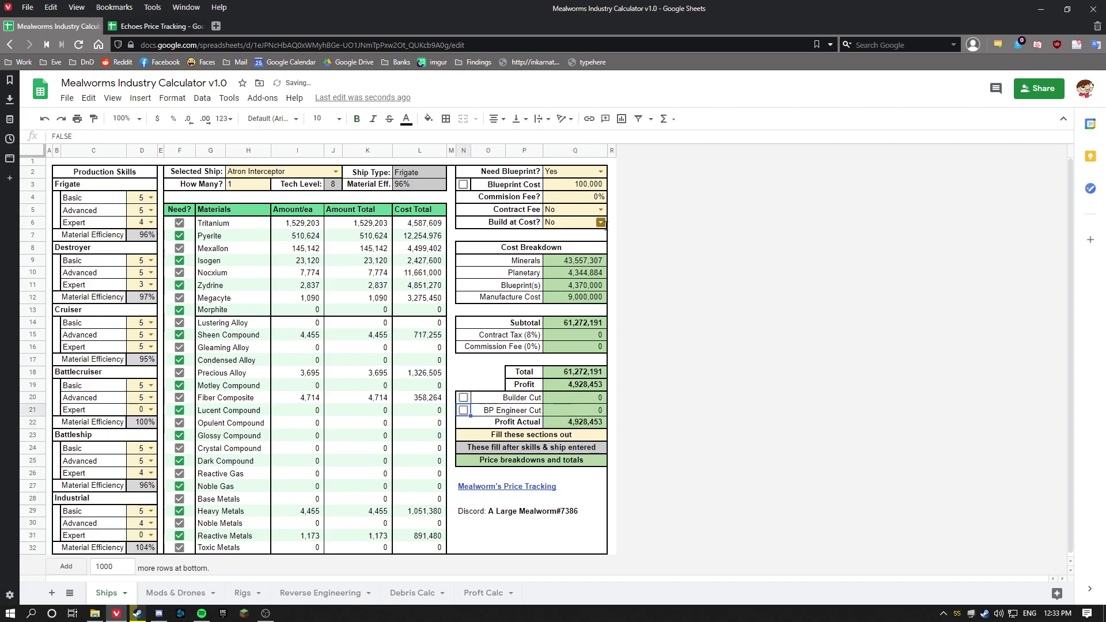
pyautogui.click(601, 222)
pyautogui.click(559, 238)
pyautogui.click(571, 385)
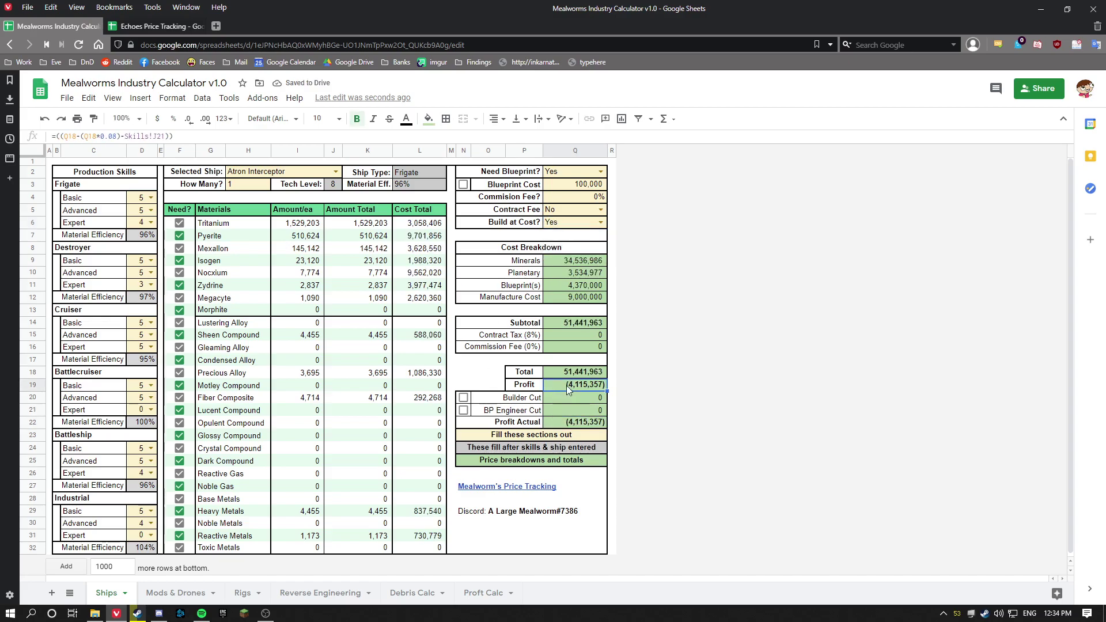
pyautogui.click(463, 399)
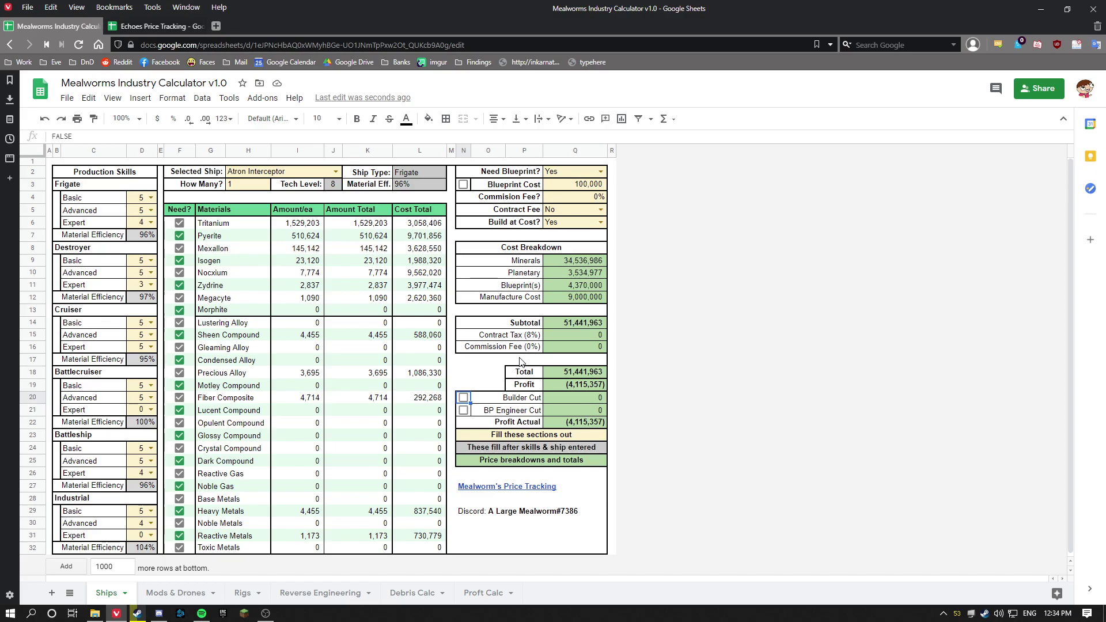
pyautogui.click(567, 325)
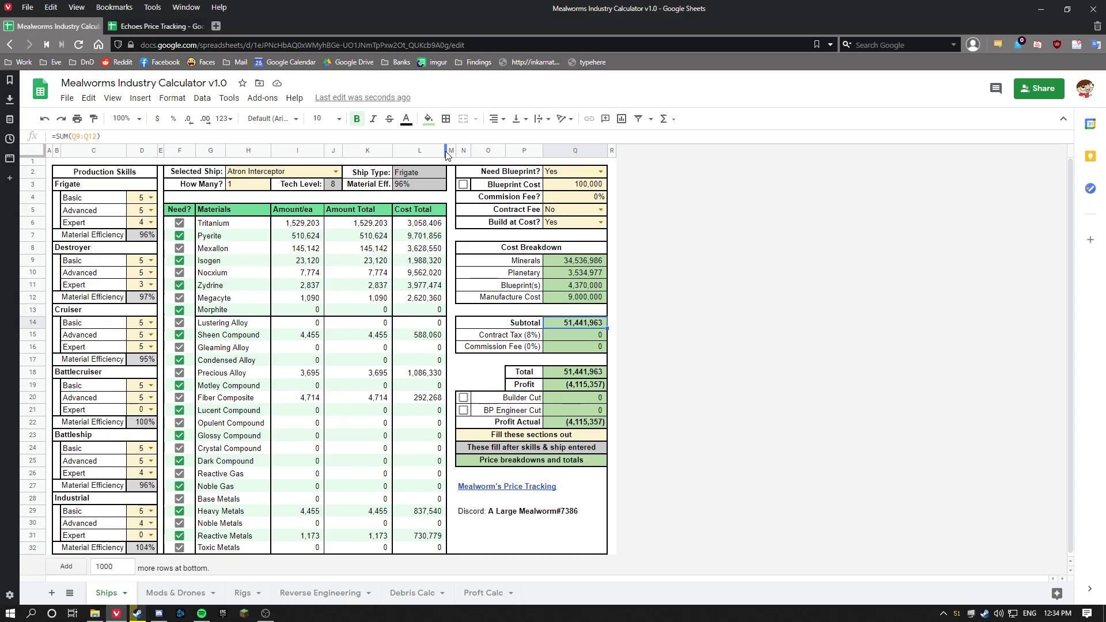
# Examine the Need column of the materials table and the per-unit and total amounts for Tritanium
pyautogui.moveTo(179, 210); pyautogui.dragTo(179, 551)
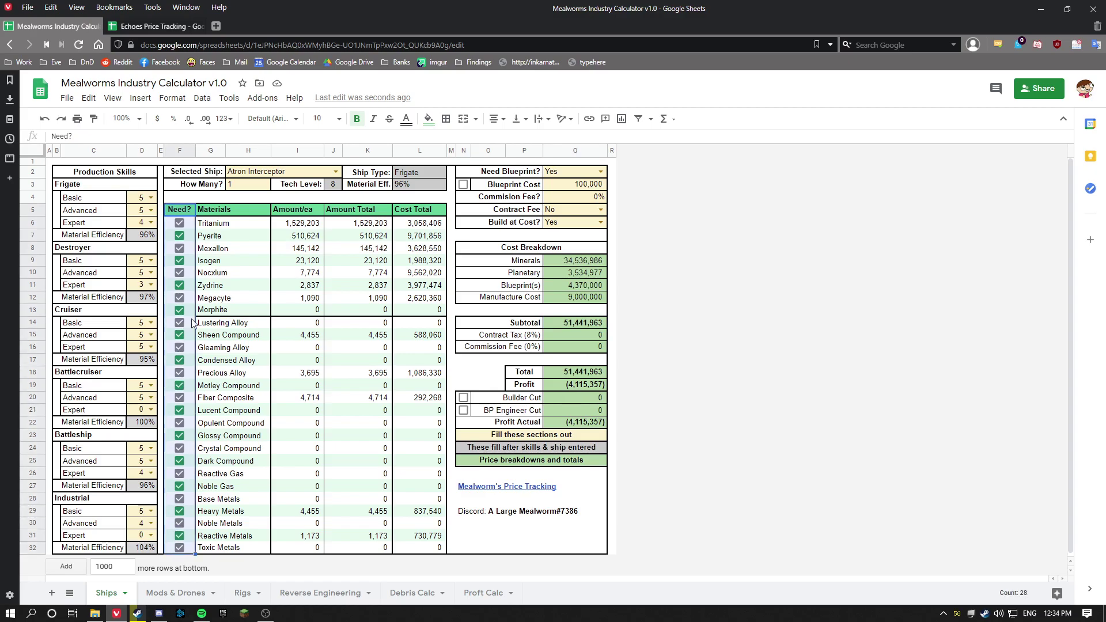
pyautogui.click(241, 228)
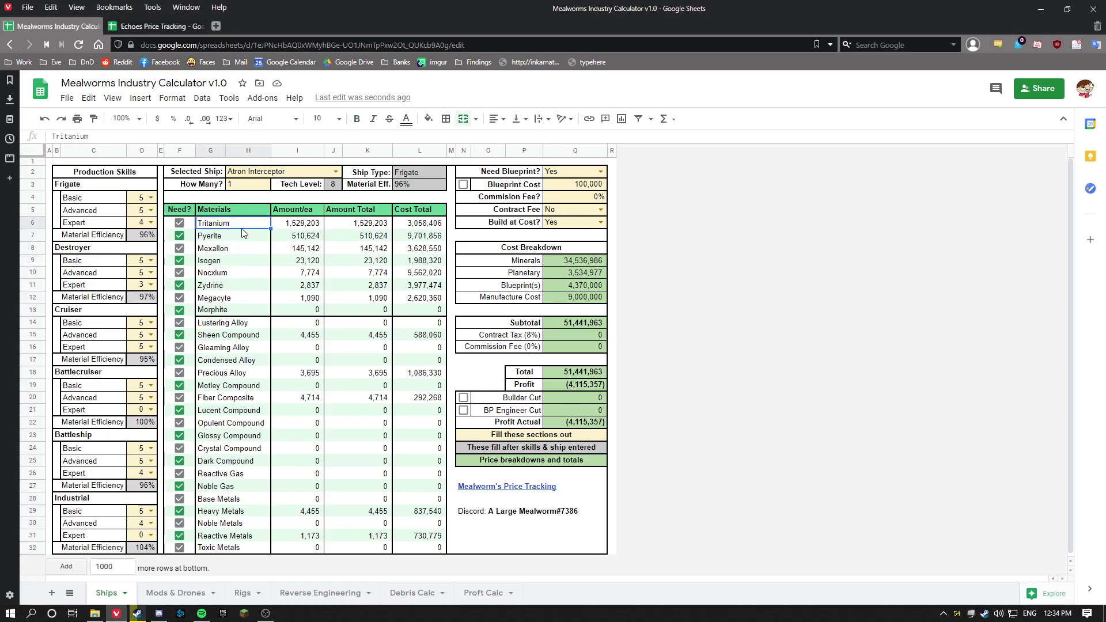
pyautogui.click(307, 226)
pyautogui.click(348, 226)
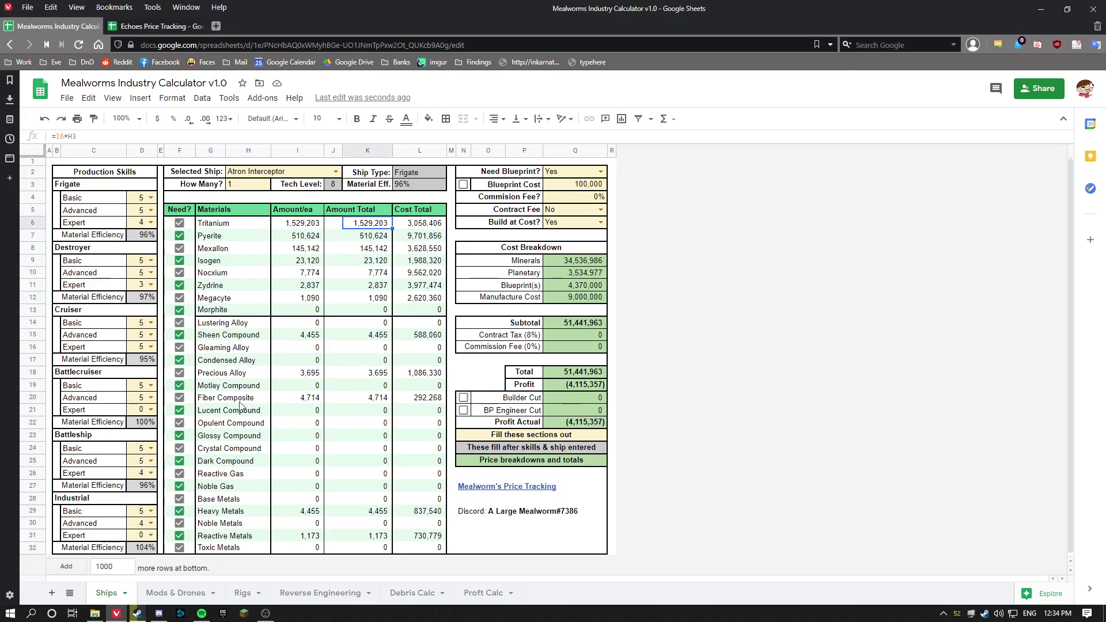
# Exclude Tritanium and Pyerite from the needed materials to see how amounts and costs respond, and include both again
pyautogui.click(179, 224)
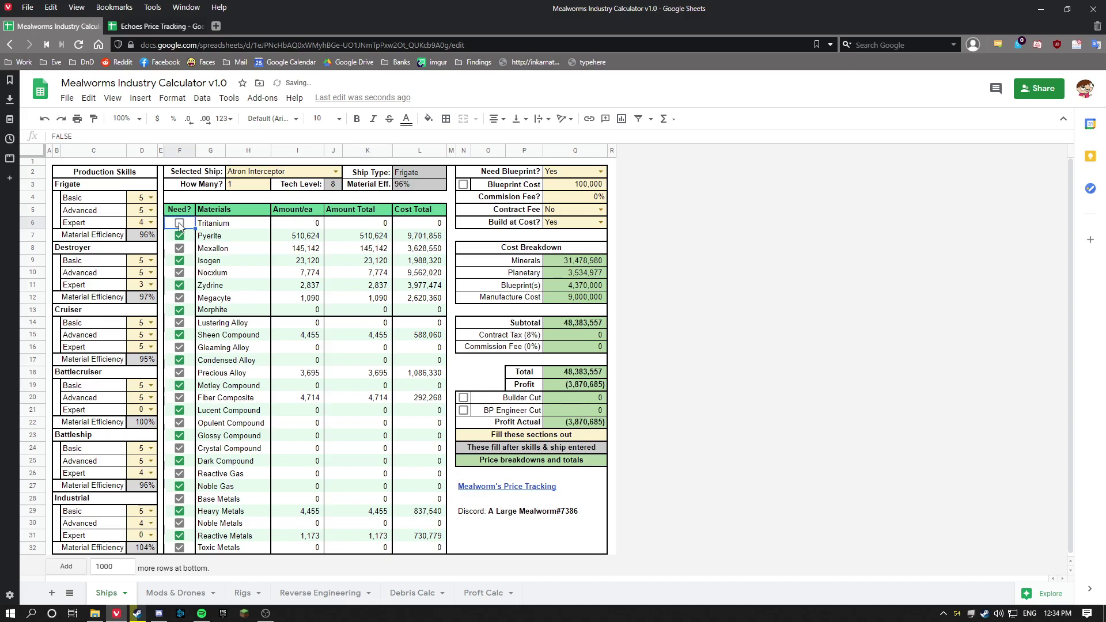
pyautogui.moveTo(299, 223); pyautogui.dragTo(396, 225)
pyautogui.click(179, 236)
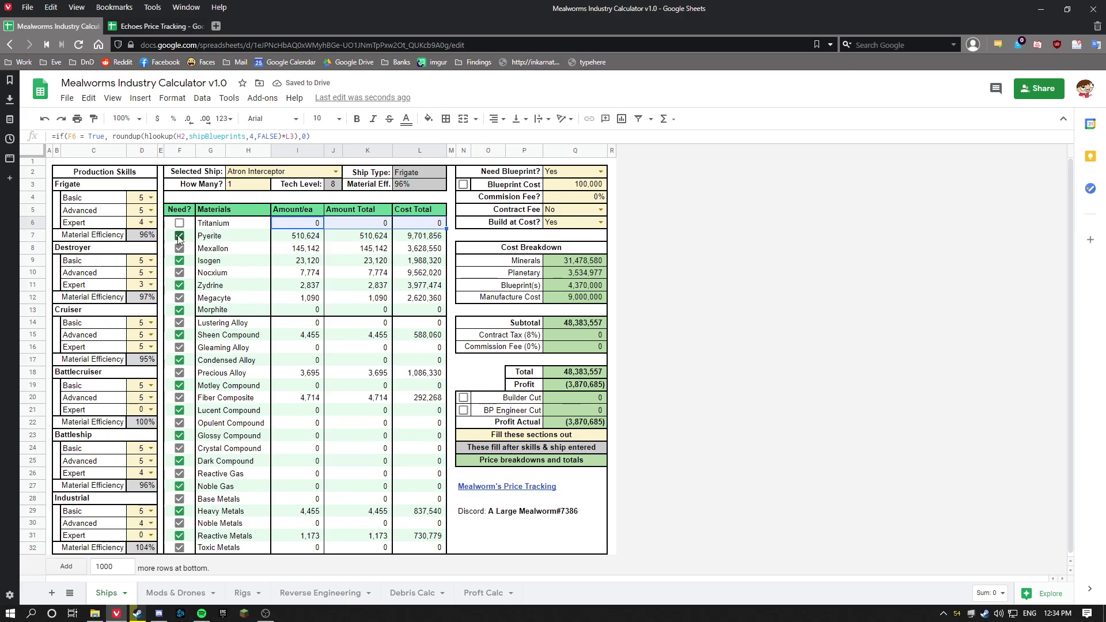
pyautogui.click(179, 236)
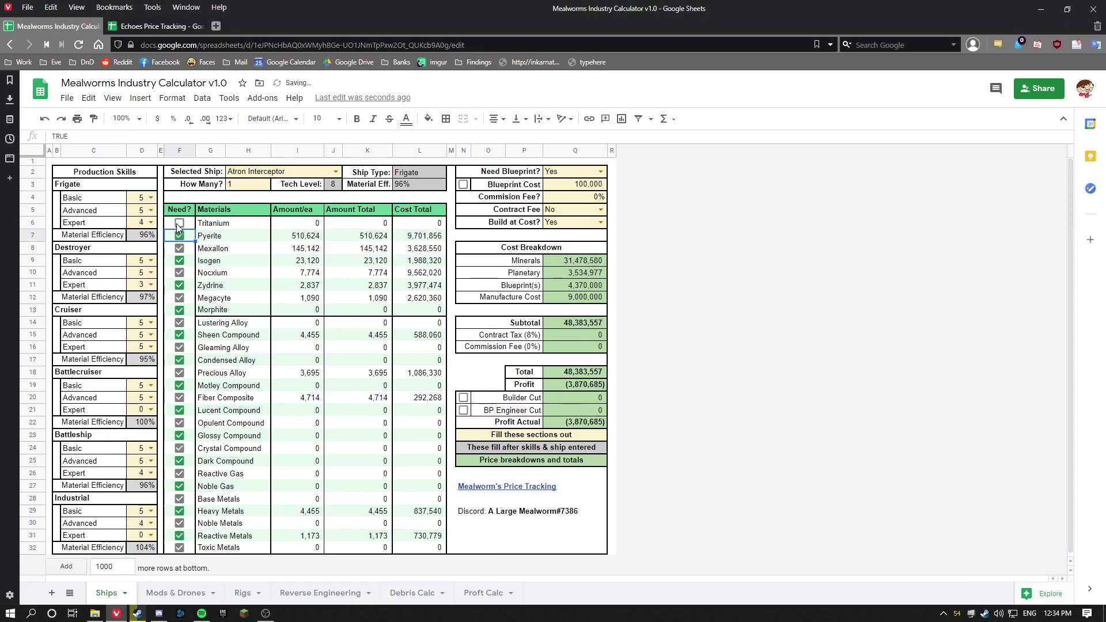
pyautogui.click(179, 224)
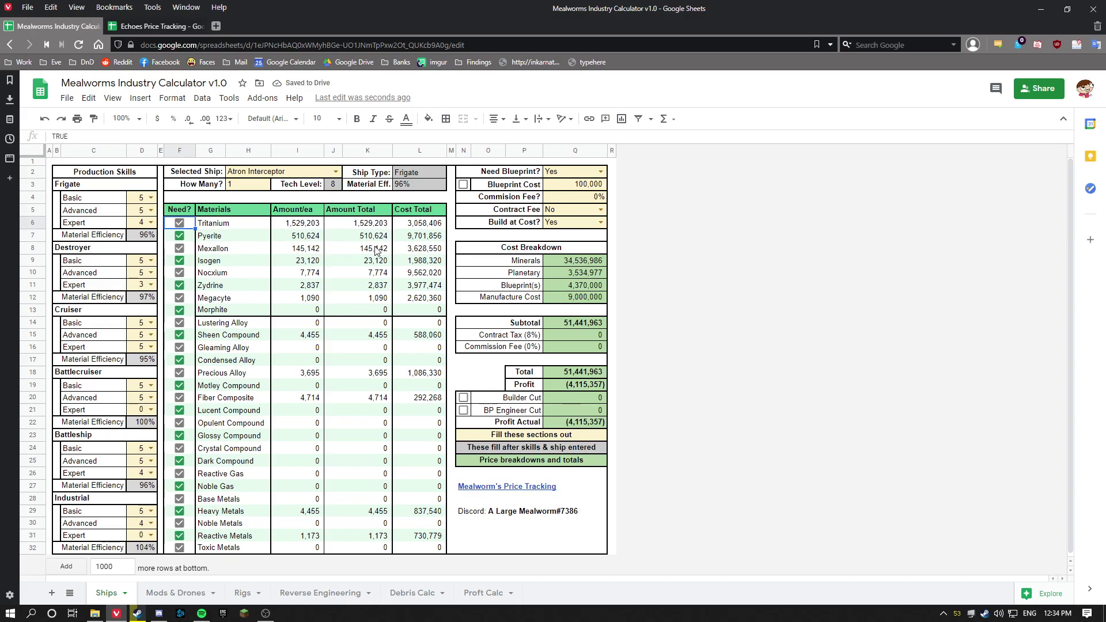
# Review the total cost and the author's Discord contact line on the Ships sheet
pyautogui.click(568, 376)
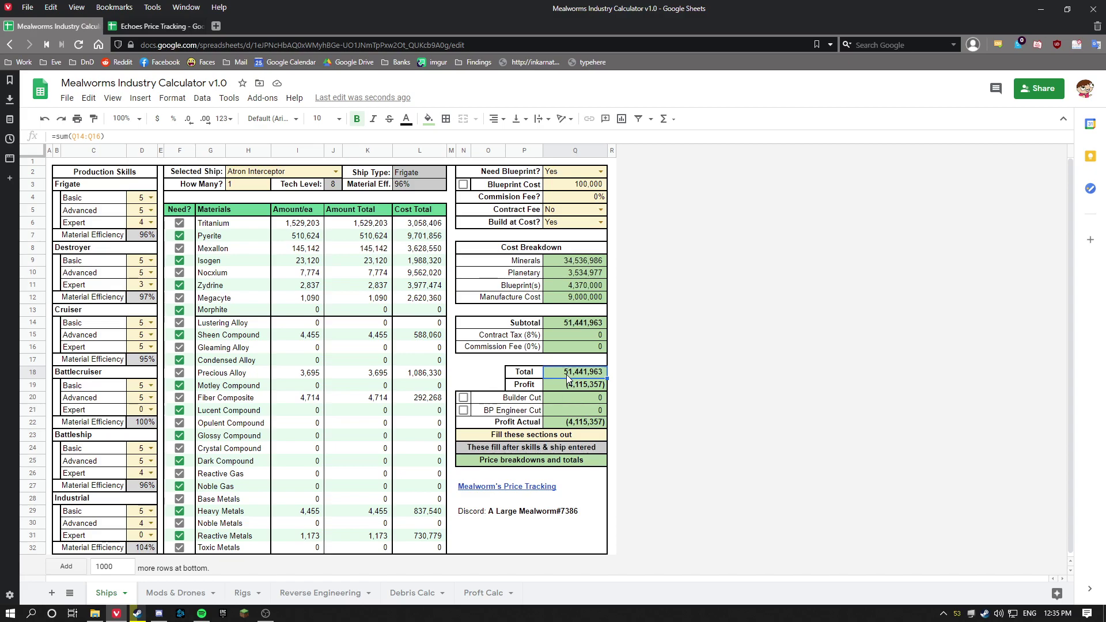
pyautogui.click(489, 515)
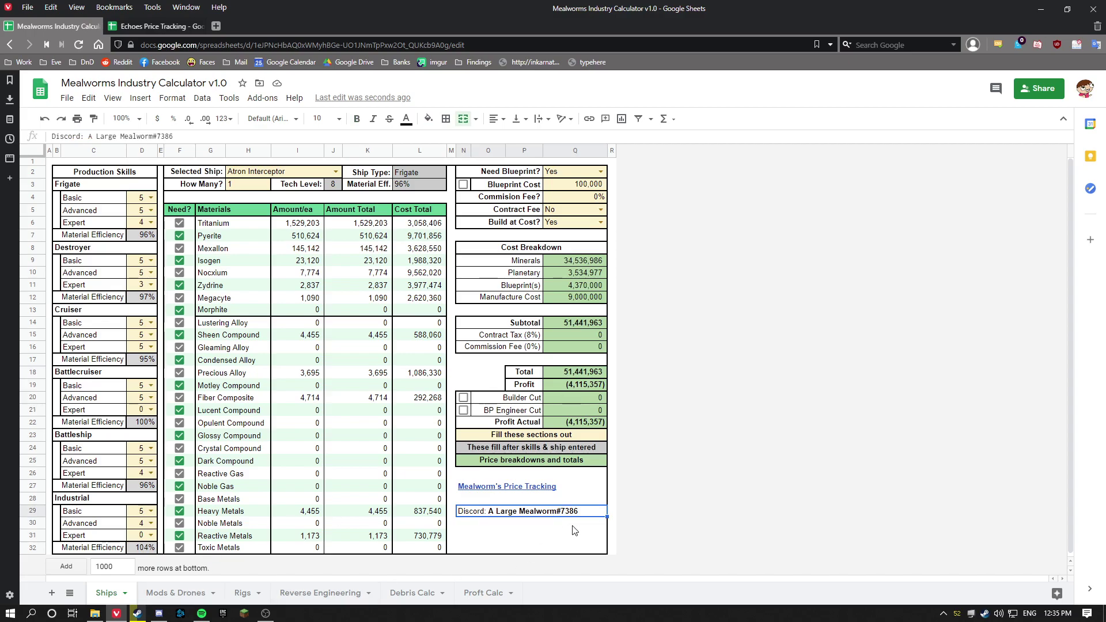
pyautogui.click(516, 540)
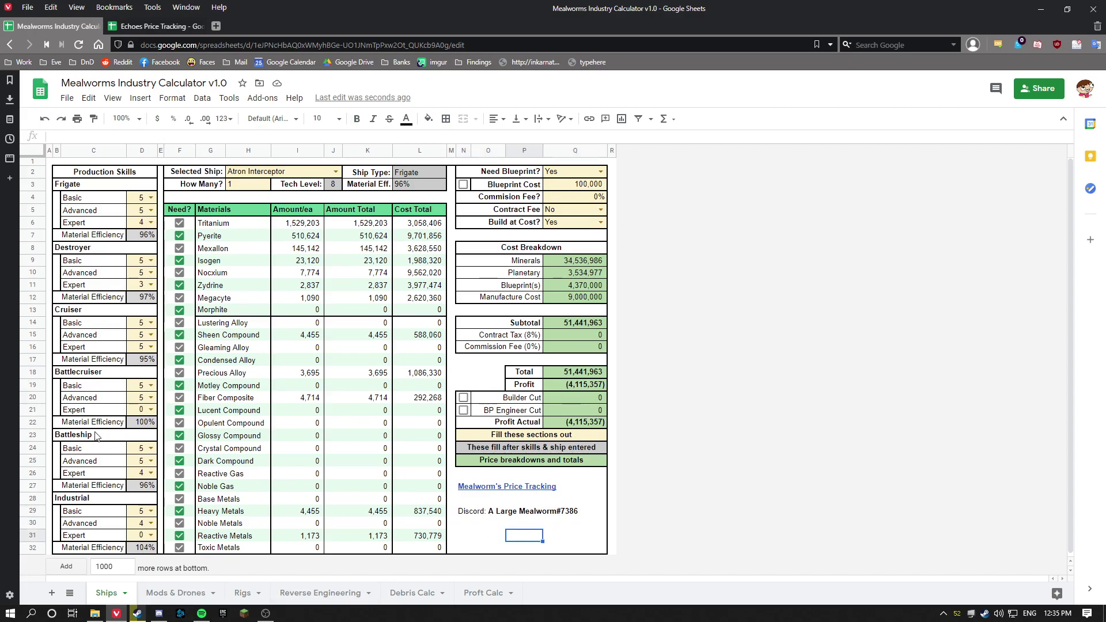
# Open the Mods & Drones sheet and review its module production skills, drone note and material efficiency
pyautogui.click(161, 601)
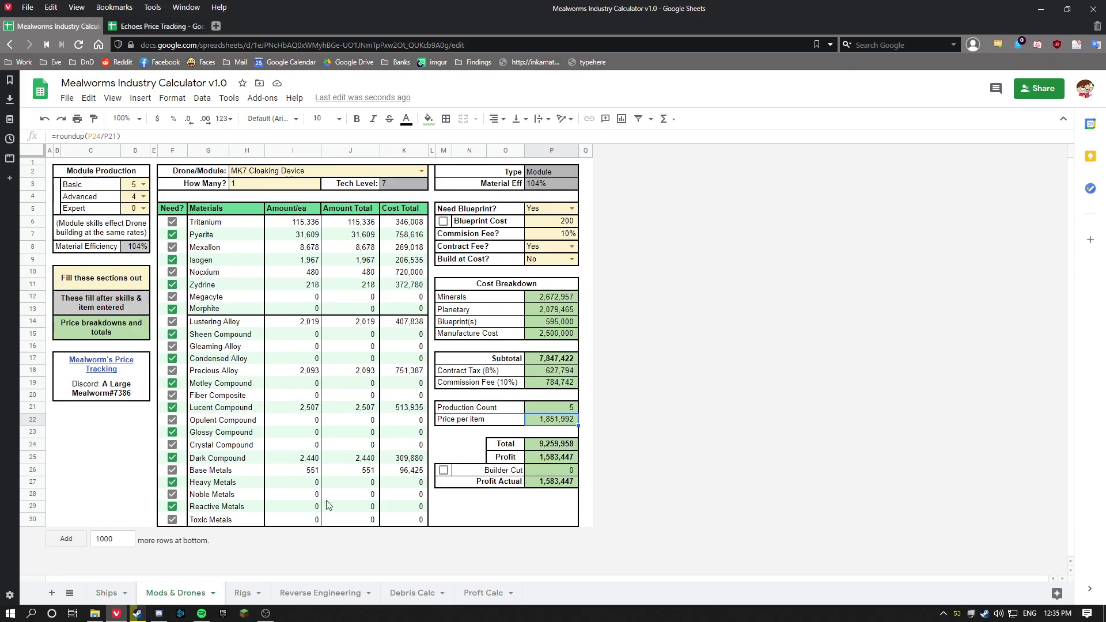
pyautogui.moveTo(79, 172); pyautogui.dragTo(93, 248)
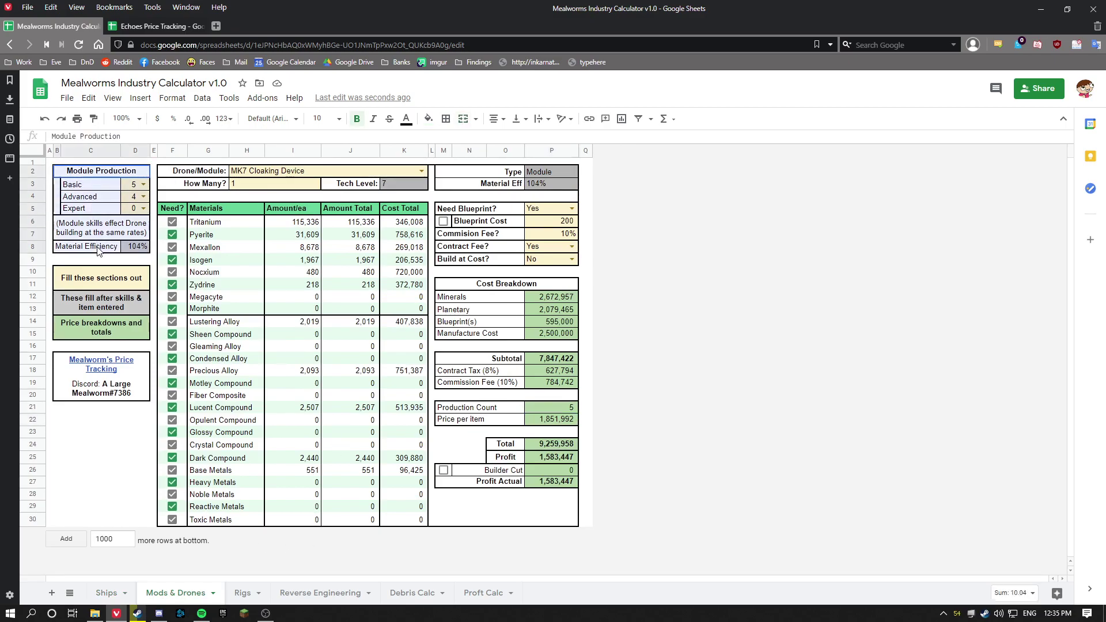
pyautogui.click(86, 235)
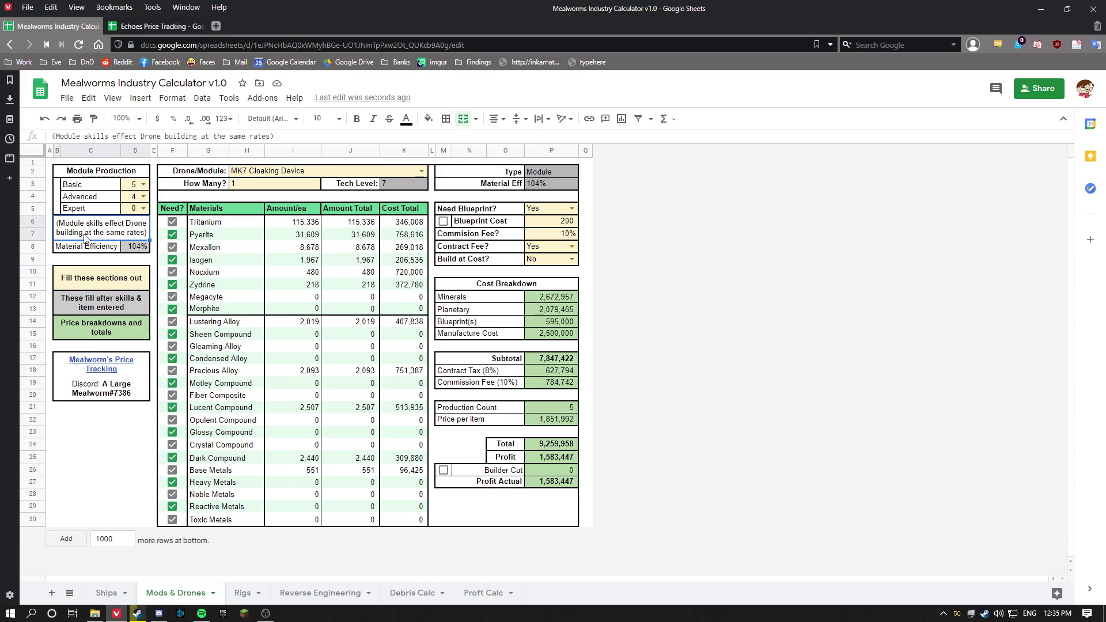
pyautogui.click(132, 194)
pyautogui.press('Down')
pyautogui.press('Down')
pyautogui.press('Down')
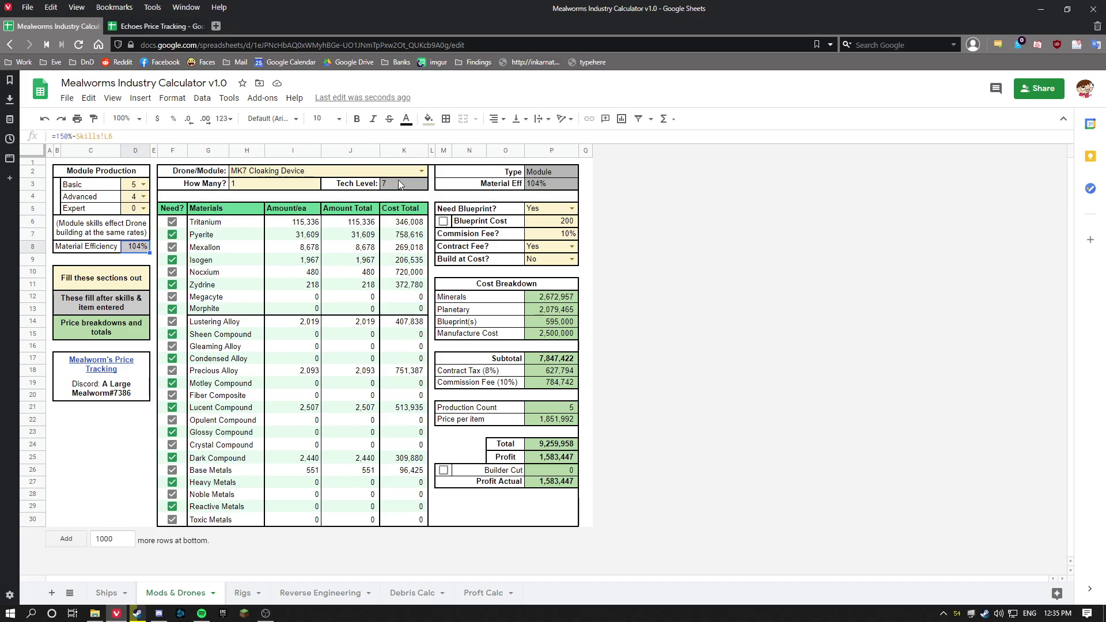
# Review the item's material efficiency, the list of available drones and modules, and the quantity field
pyautogui.click(533, 186)
pyautogui.click(299, 175)
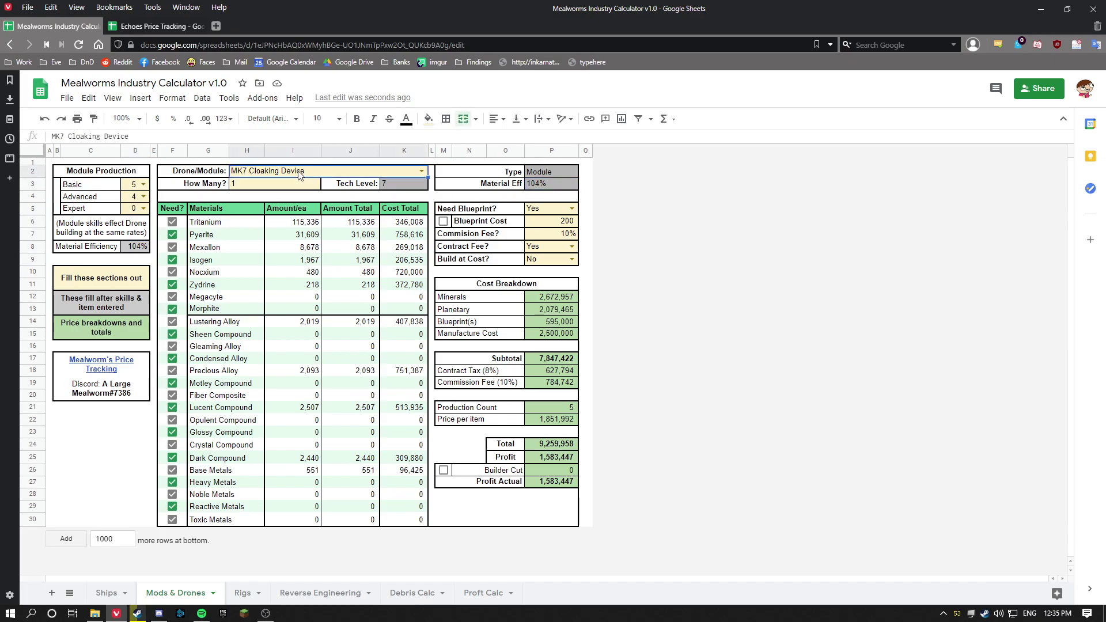
pyautogui.click(422, 171)
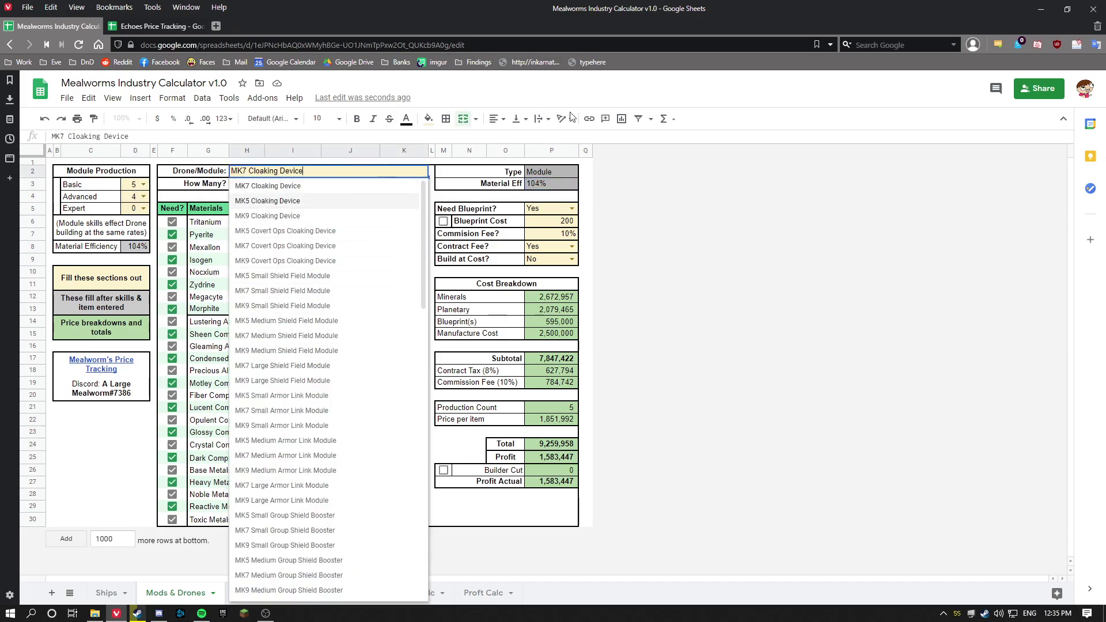
pyautogui.press('Escape')
pyautogui.press('Down')
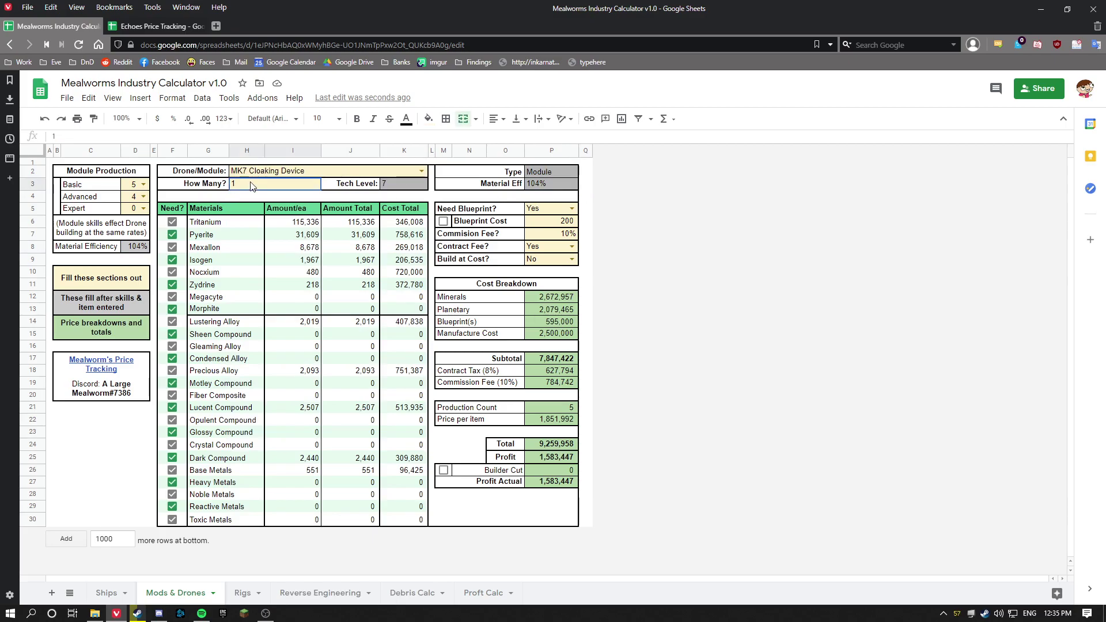
# Choose MK3 Acolyte as the drone to build and review its tech level, quantity and production count
pyautogui.click(421, 171)
pyautogui.scroll(-10, 295, 404)
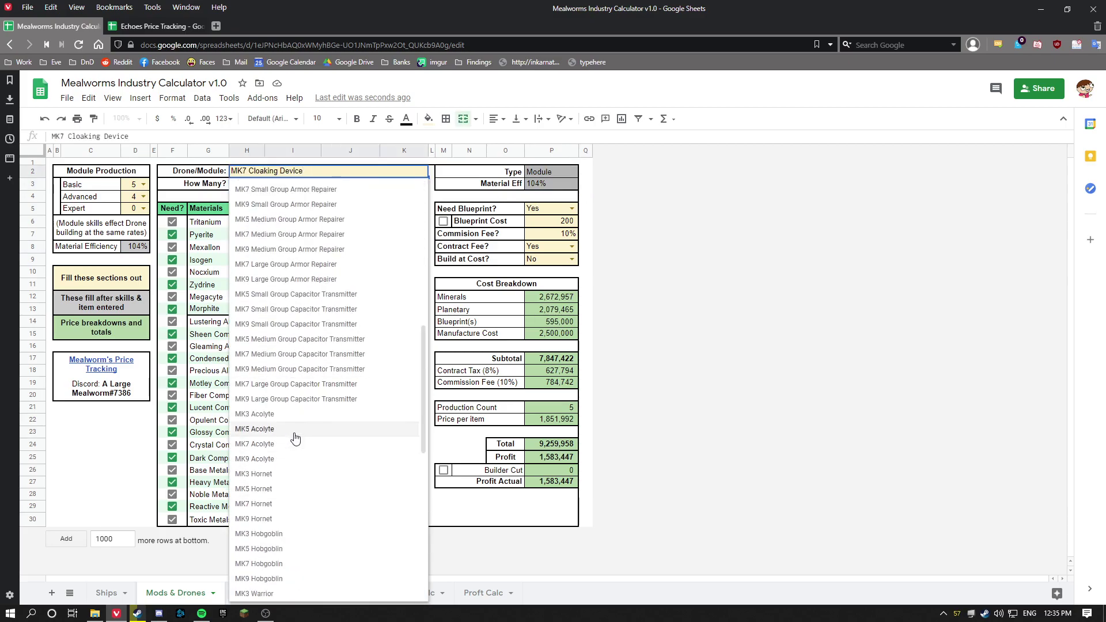
pyautogui.click(282, 415)
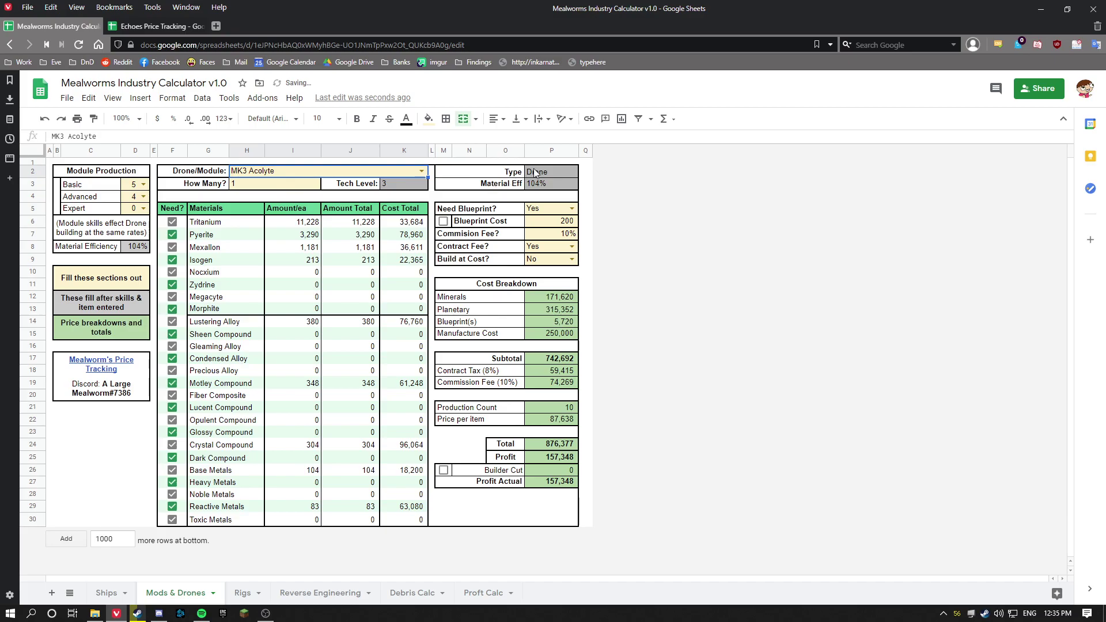
pyautogui.click(389, 185)
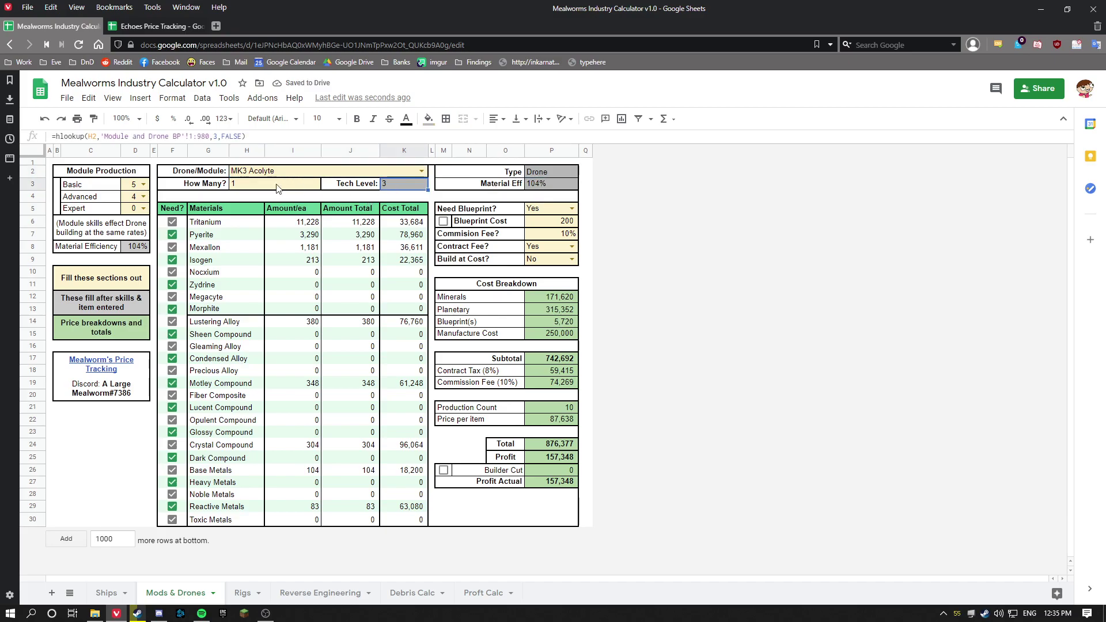
pyautogui.click(248, 189)
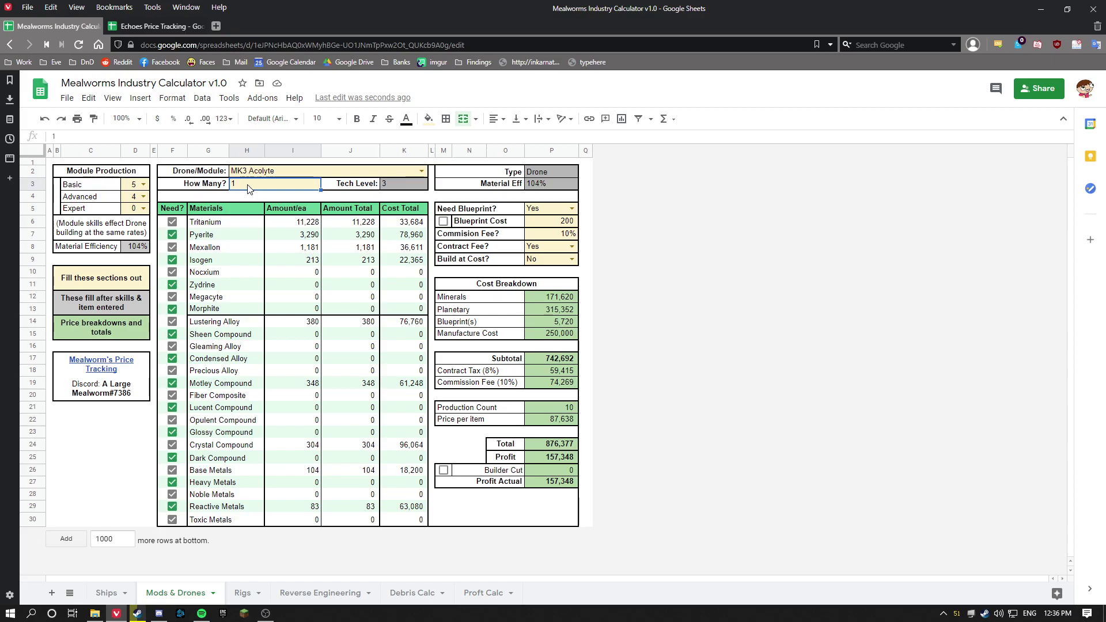
pyautogui.moveTo(489, 409); pyautogui.dragTo(558, 414)
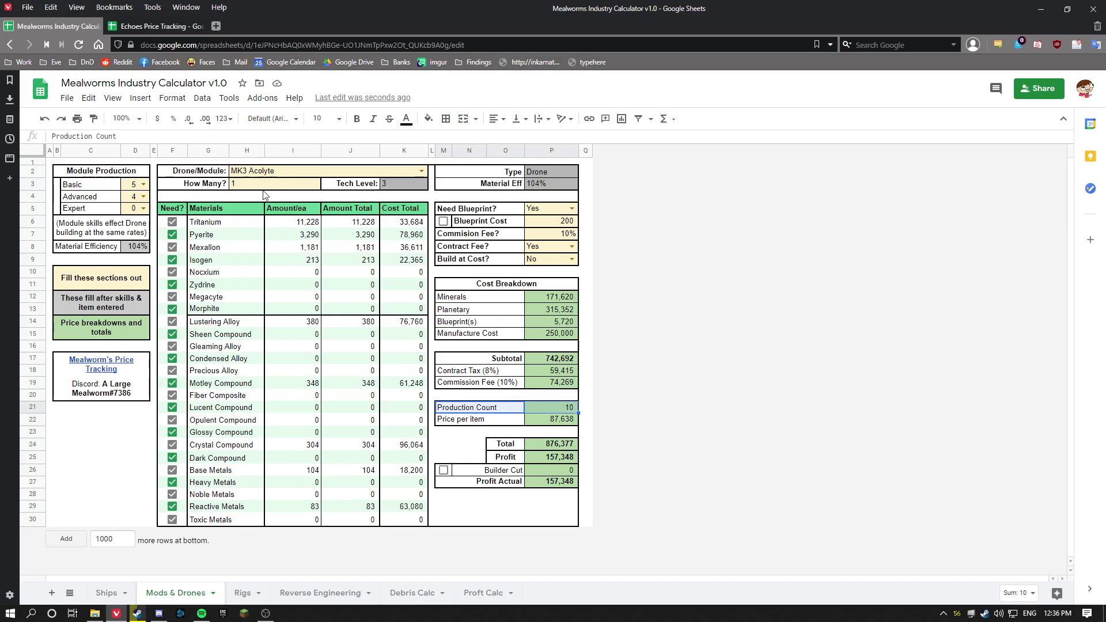
pyautogui.click(559, 407)
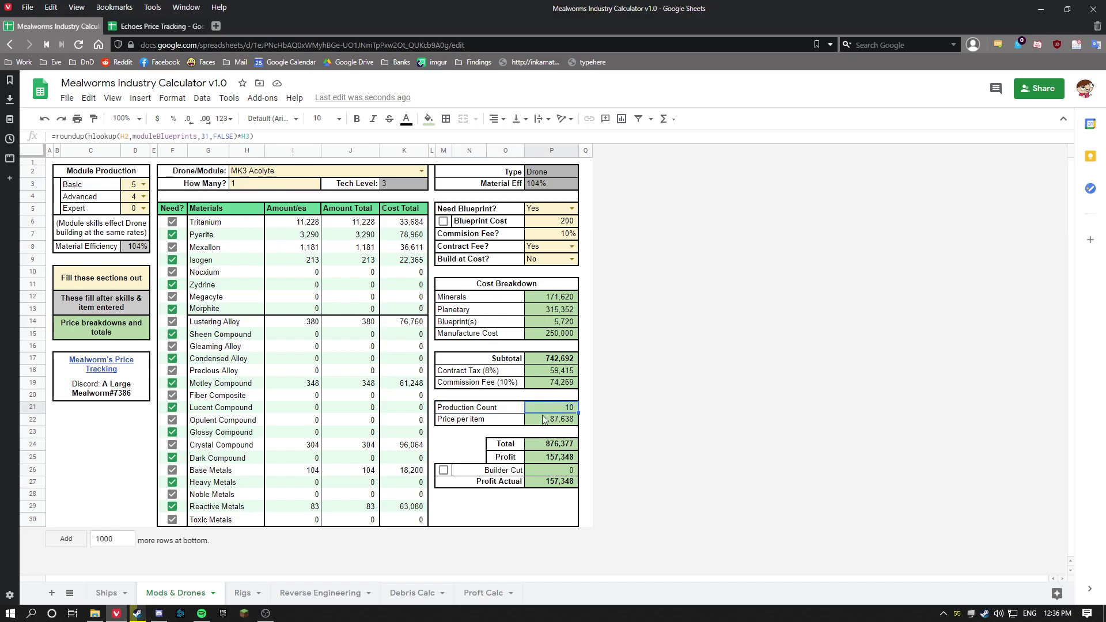
# Set the build quantity to 2 to check its effect on the production count, and restore it to 1
pyautogui.click(255, 185)
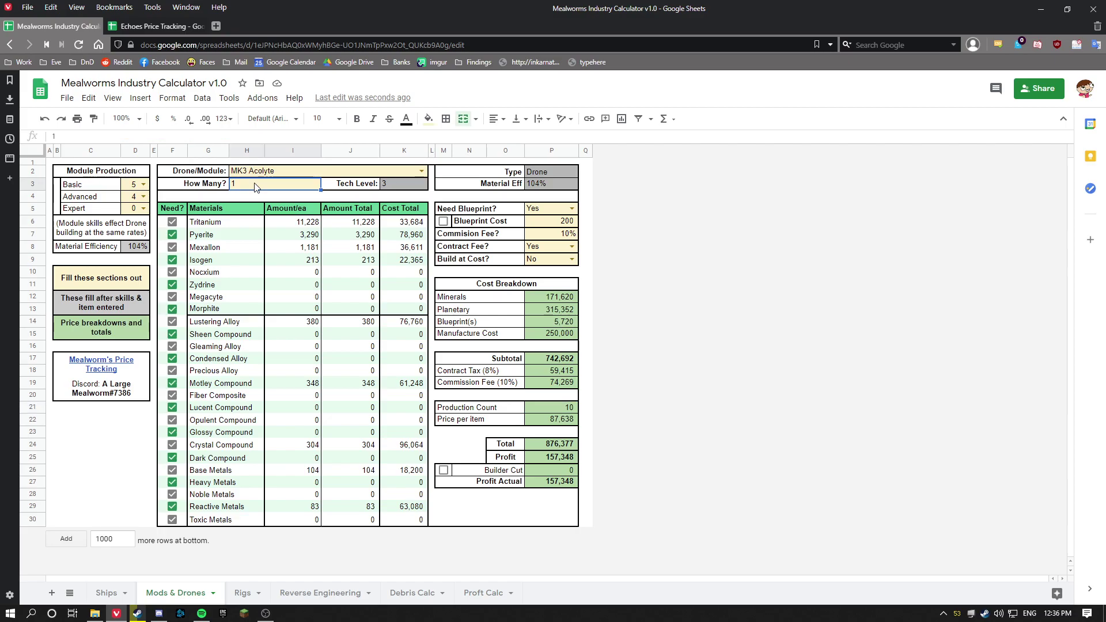
pyautogui.write('2')
pyautogui.press('Return')
pyautogui.click(559, 410)
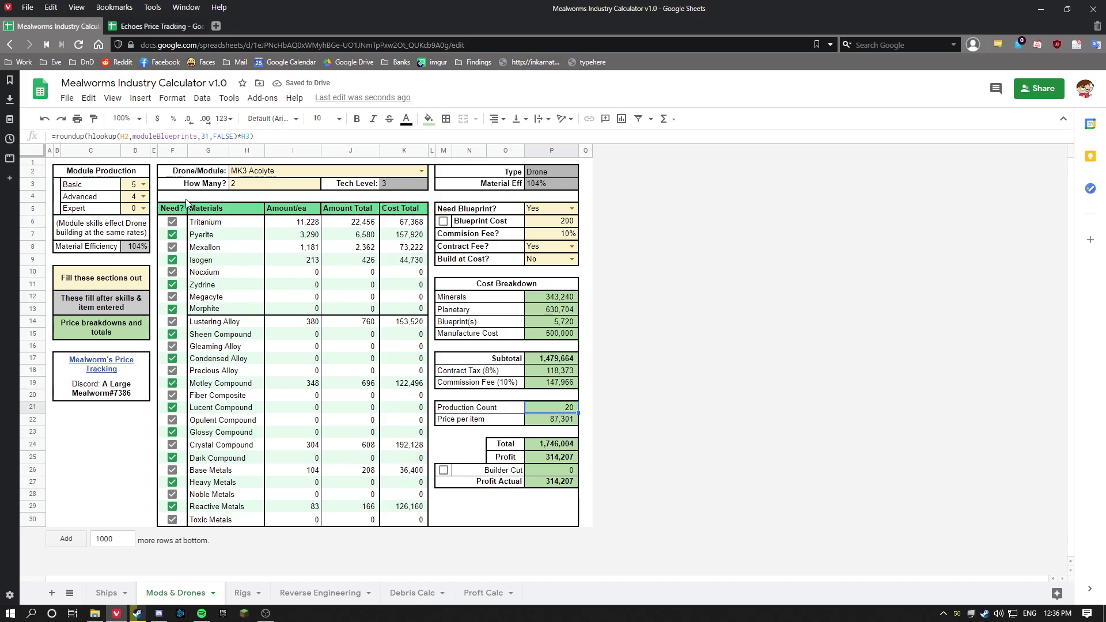
pyautogui.click(262, 187)
pyautogui.write('1')
pyautogui.press('Return')
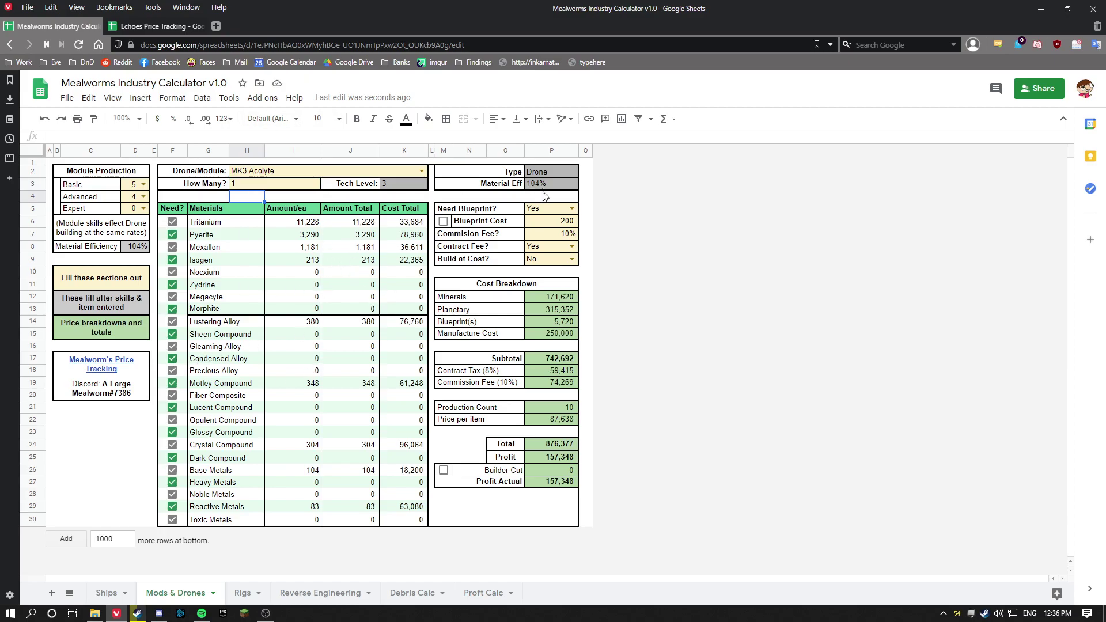
# Enable the custom blueprint cost to compare it with the blueprint price in the cost breakdown, and disable it again
pyautogui.click(547, 211)
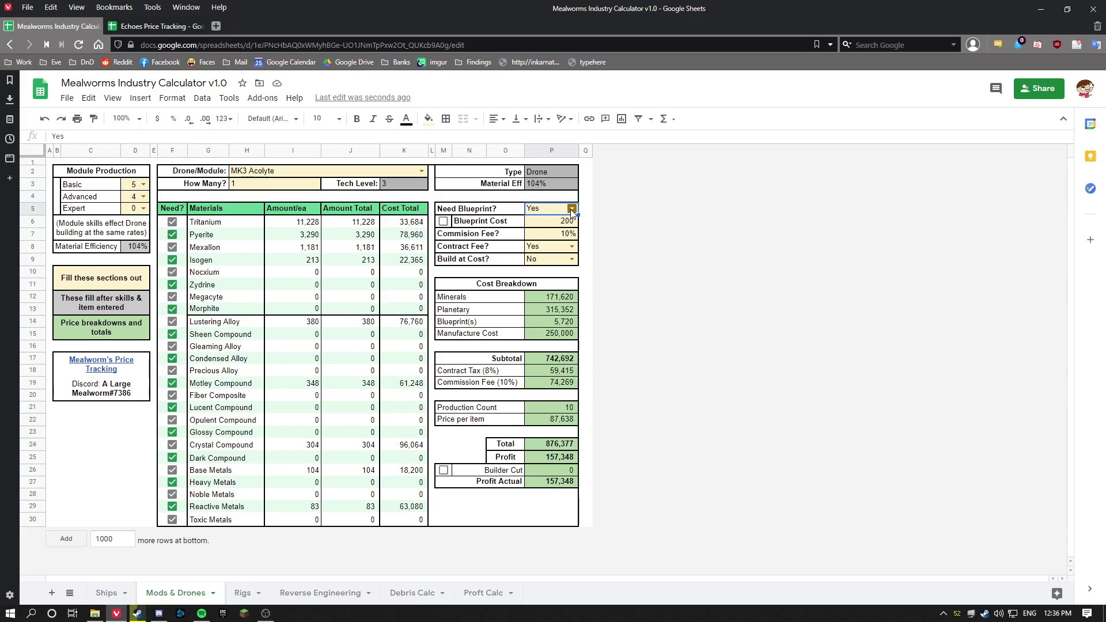
pyautogui.click(546, 324)
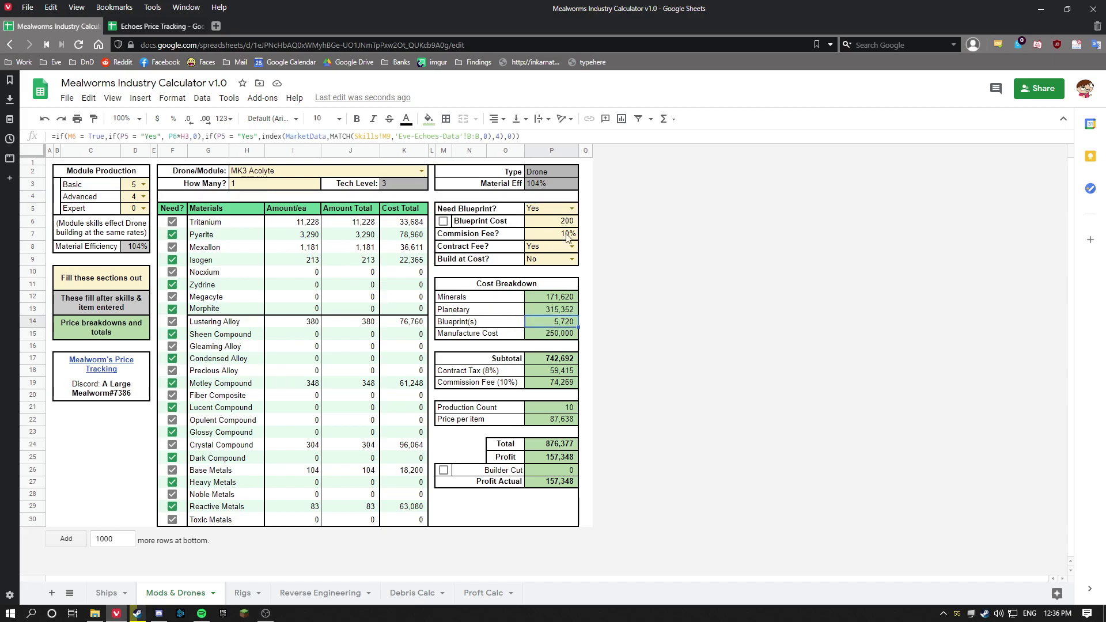
pyautogui.click(444, 222)
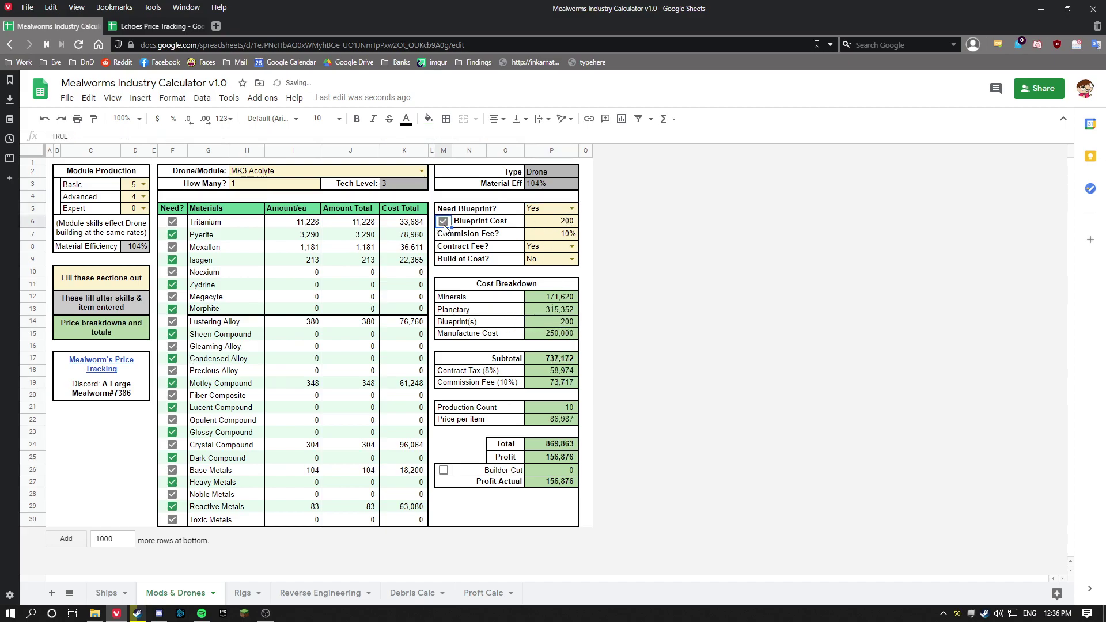
pyautogui.click(443, 221)
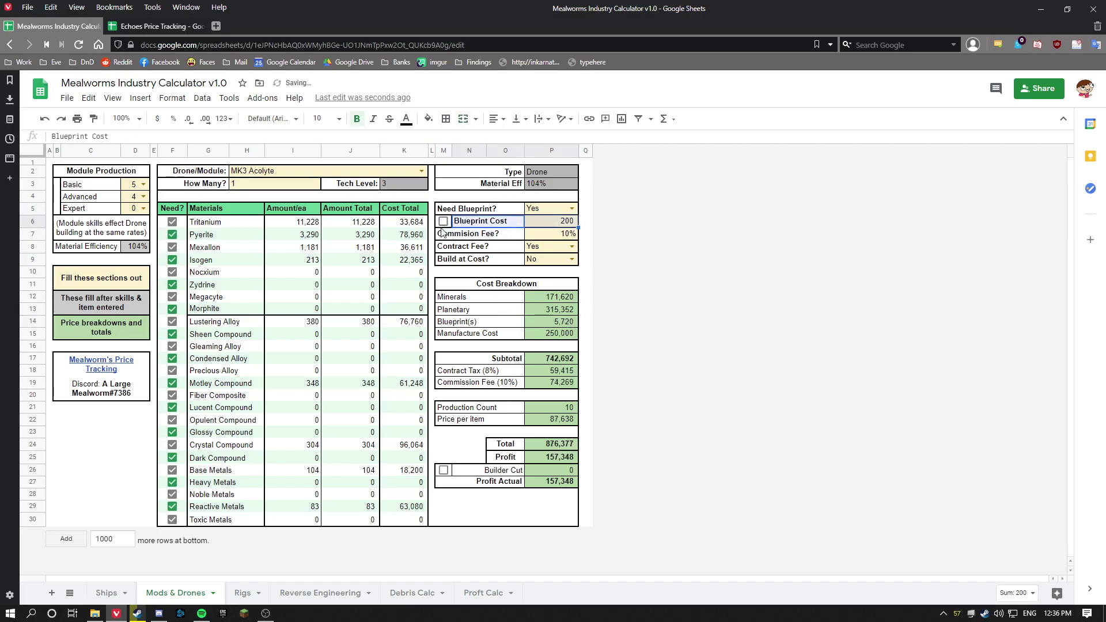
# Review the commission fee, contract fee and build-at-cost settings along with the resulting commission and contract tax cells
pyautogui.click(542, 236)
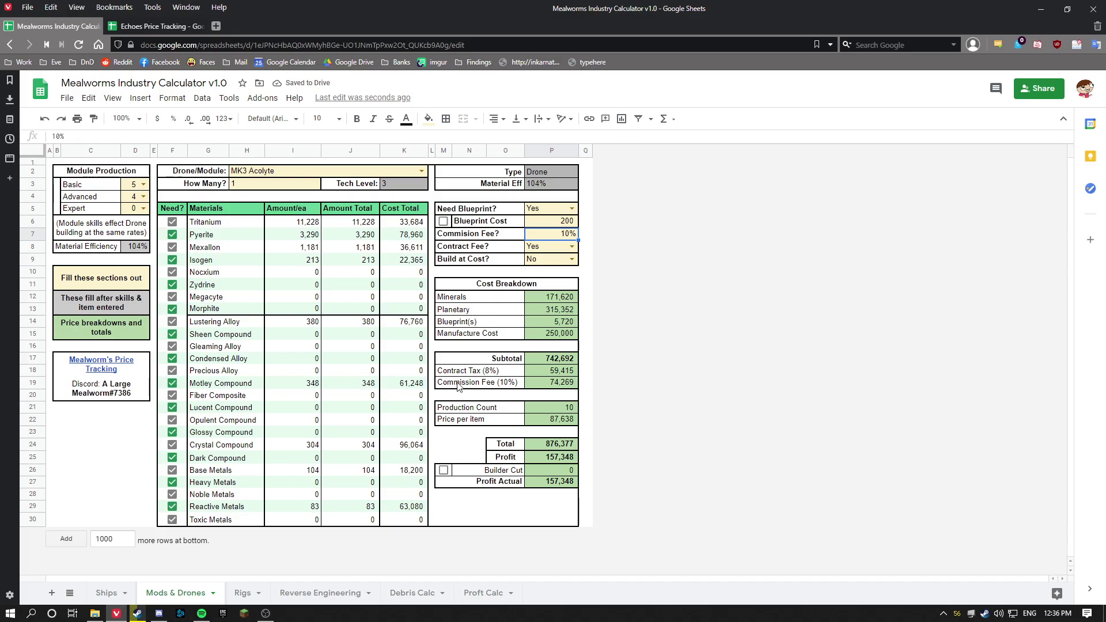
pyautogui.click(552, 383)
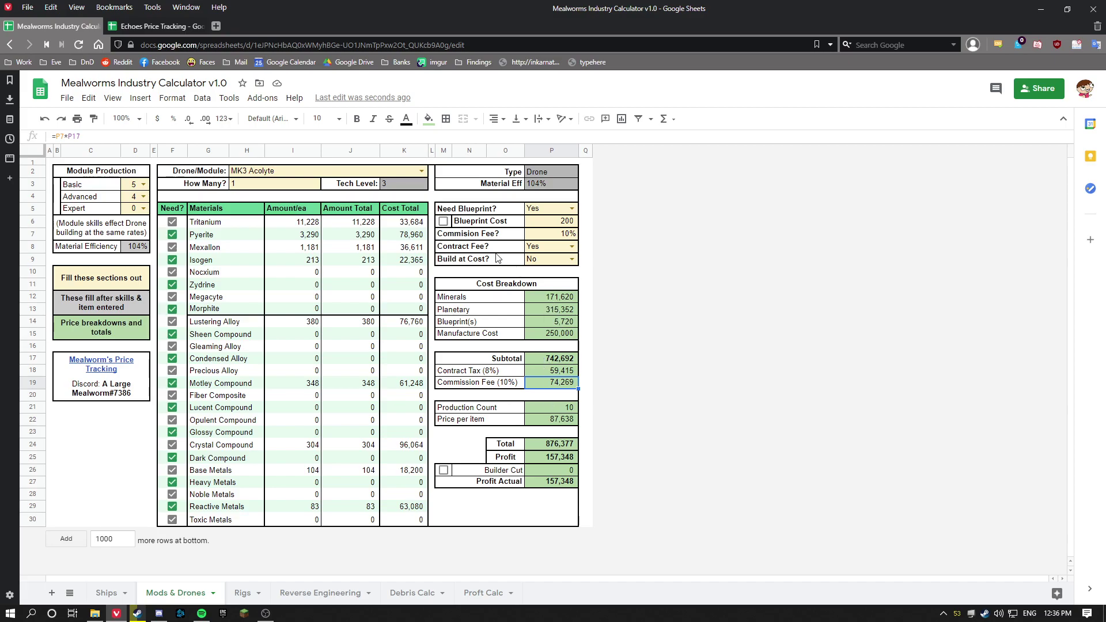
pyautogui.click(548, 249)
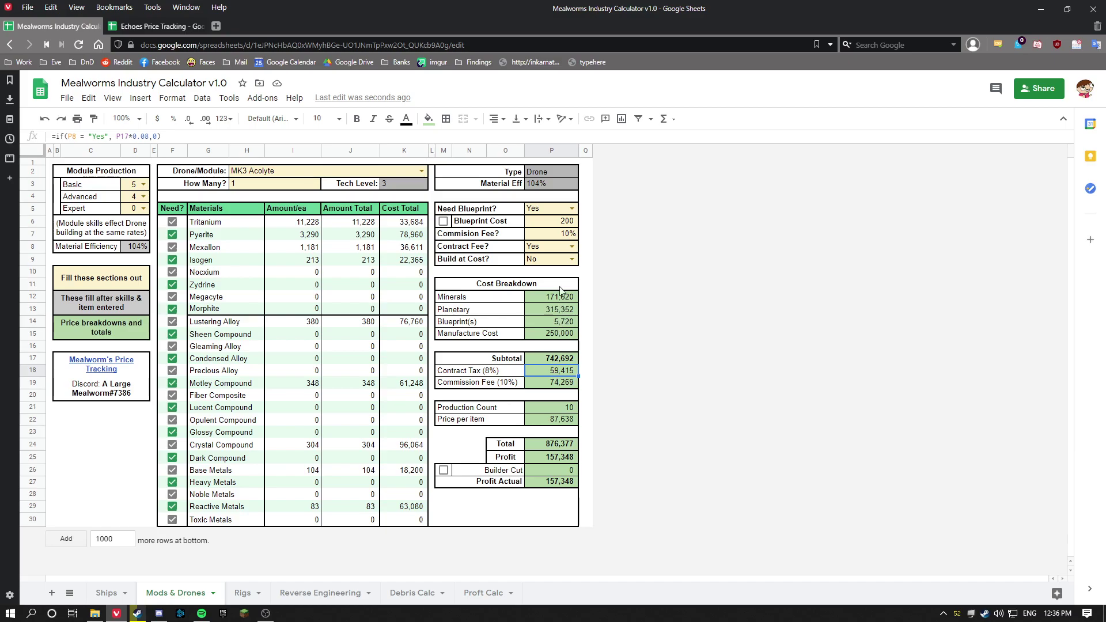
pyautogui.click(557, 262)
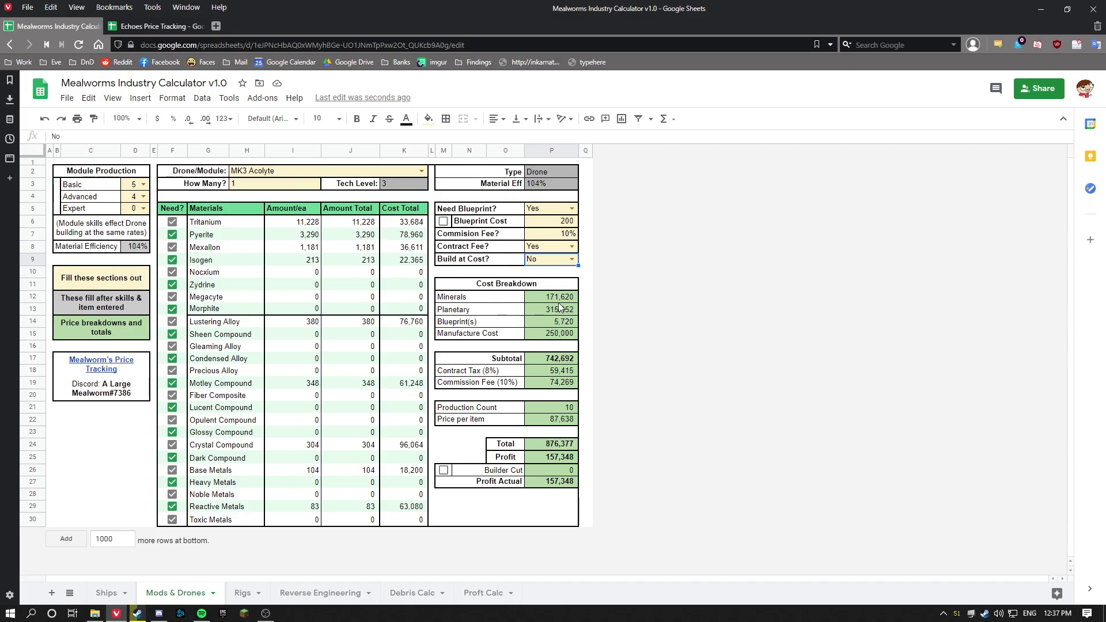
# Review the cost breakdown, tracing the minerals and planetary costs to the material rows' cost totals
pyautogui.moveTo(465, 291); pyautogui.dragTo(542, 487)
pyautogui.click(552, 506)
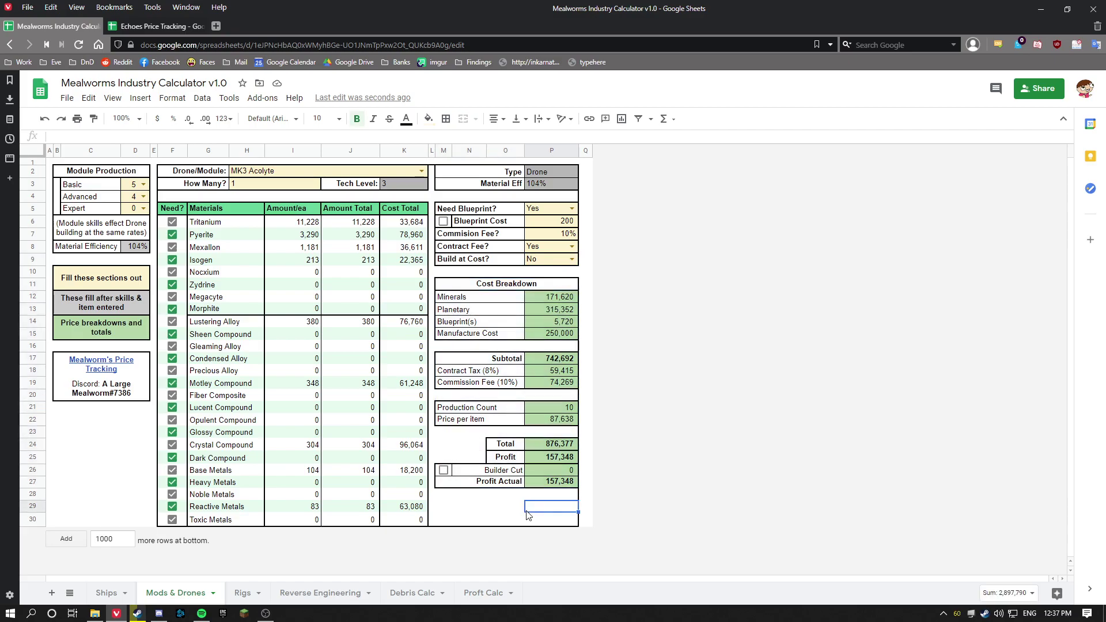
pyautogui.click(457, 301)
pyautogui.click(550, 301)
pyautogui.moveTo(405, 222); pyautogui.dragTo(406, 308)
pyautogui.click(406, 322)
pyautogui.moveTo(416, 446); pyautogui.dragTo(415, 520)
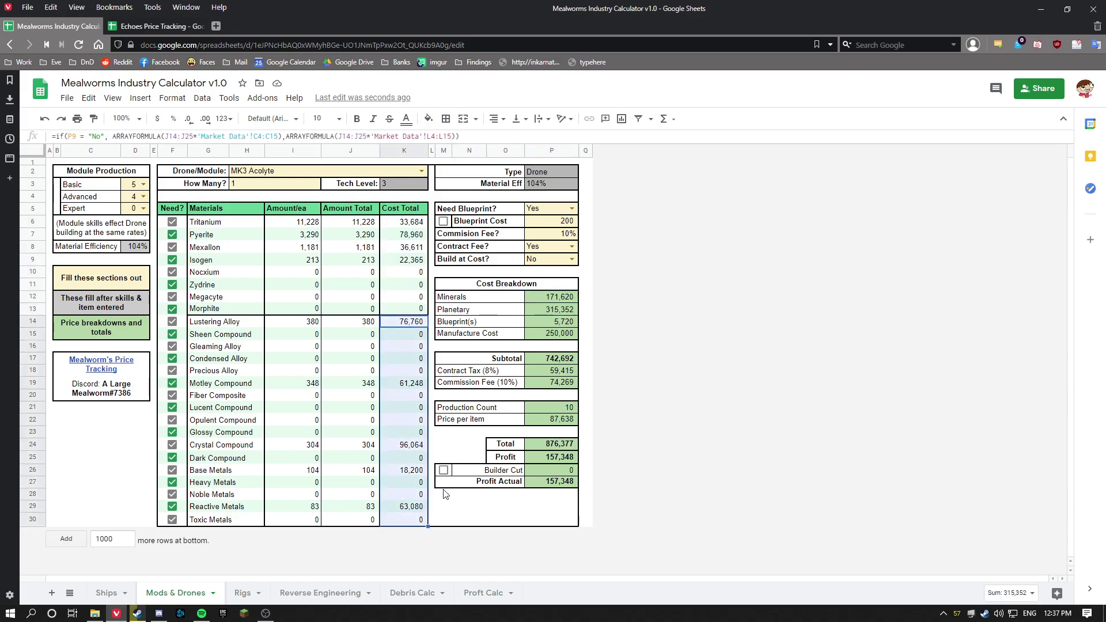
# Set the blueprint requirement to No and check the blueprint and manufacture costs in the cost breakdown
pyautogui.click(552, 320)
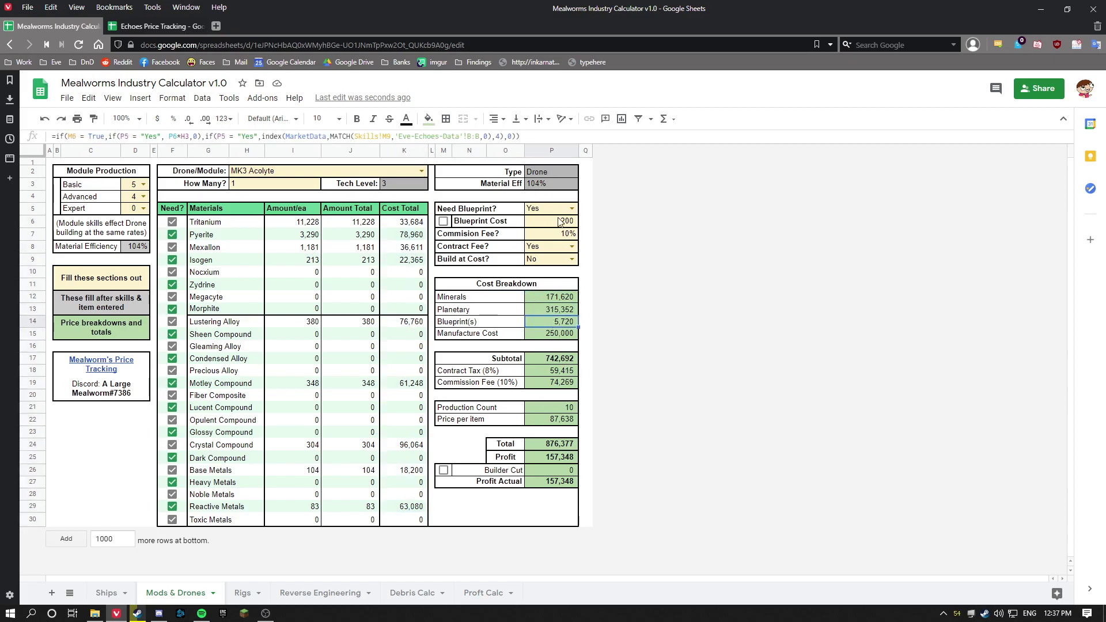
pyautogui.click(572, 208)
pyautogui.click(536, 241)
pyautogui.click(551, 326)
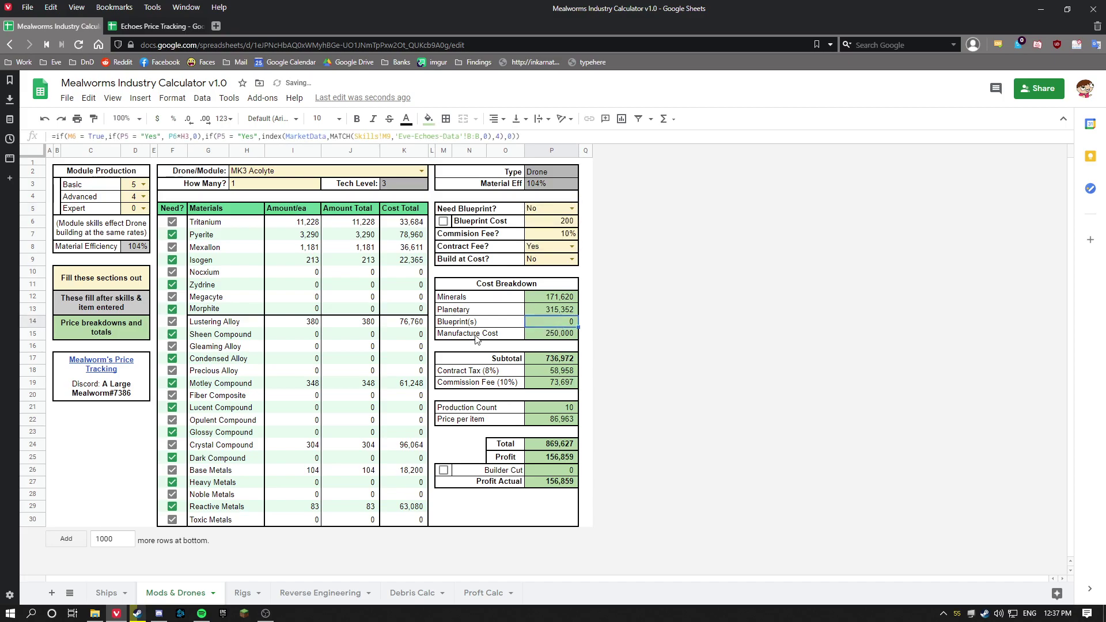
pyautogui.click(550, 334)
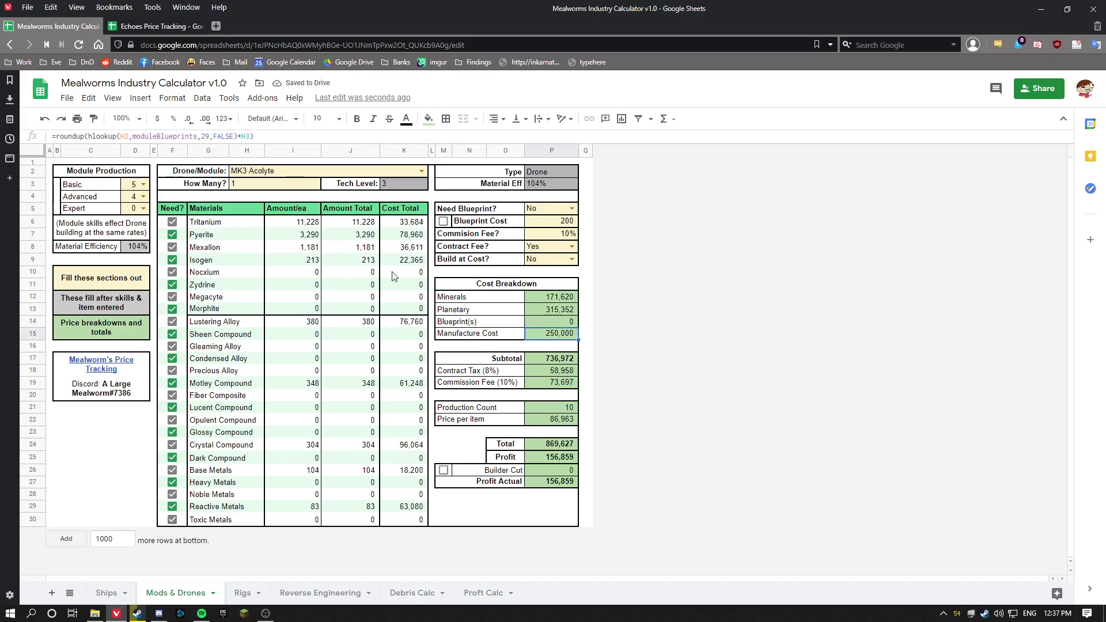
# Raise the build quantity to 2 to check the manufacture cost, and return the quantity to 1
pyautogui.click(283, 188)
pyautogui.write('2')
pyautogui.press('Return')
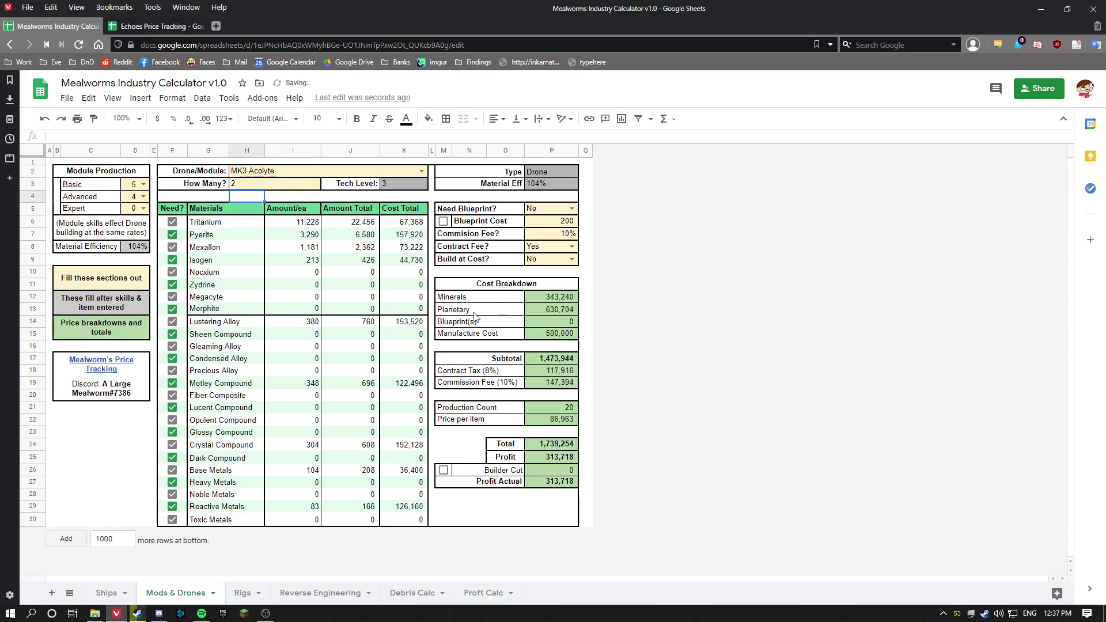
pyautogui.click(552, 334)
pyautogui.click(268, 189)
pyautogui.write('1')
pyautogui.press('Return')
# Examine the subtotal, the cost lines it sums, the contract tax and the commission fee
pyautogui.click(553, 362)
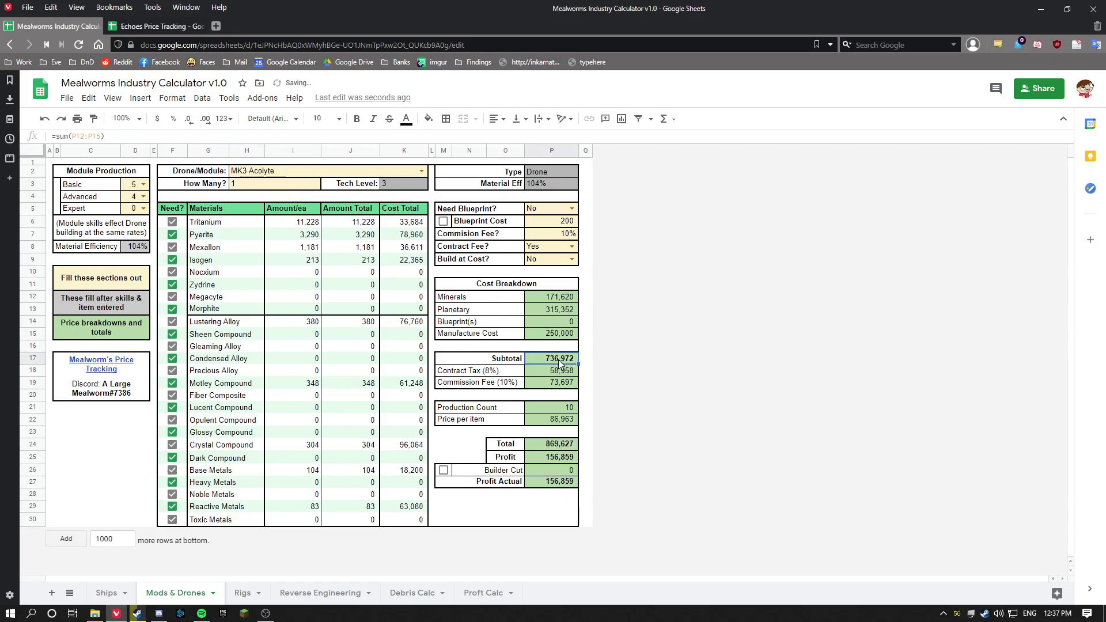
pyautogui.moveTo(545, 296); pyautogui.dragTo(550, 334)
pyautogui.click(551, 371)
pyautogui.click(487, 370)
pyautogui.click(510, 384)
pyautogui.keyDown('shift'); pyautogui.click(531, 386); pyautogui.keyUp('shift')
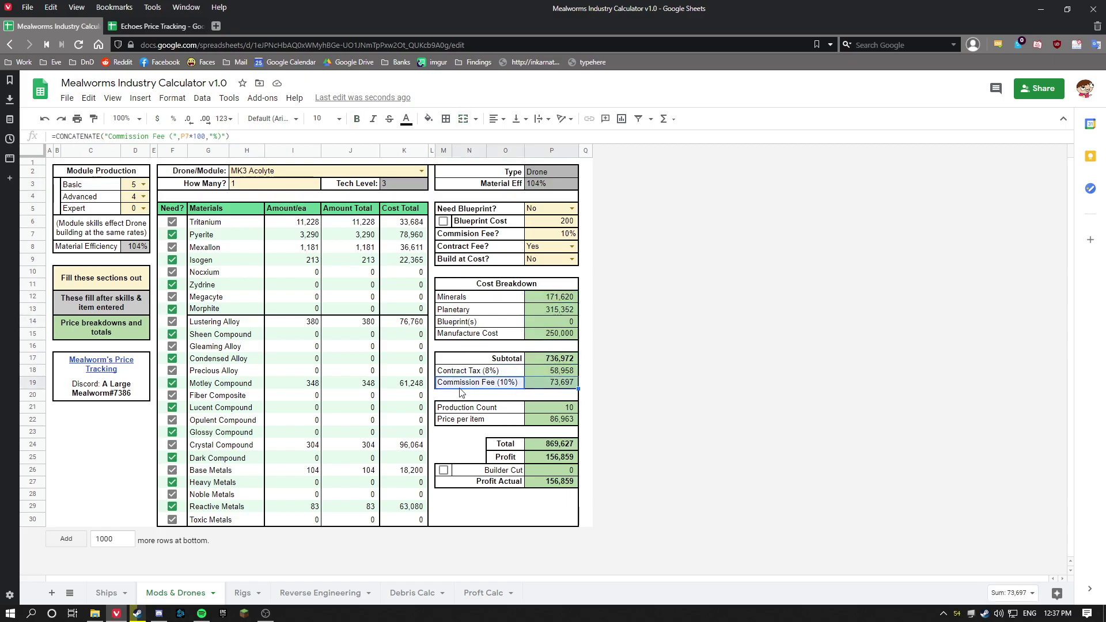
# Examine the production count, price per item, total and profit for the MK3 Acolyte
pyautogui.click(563, 413)
pyautogui.moveTo(496, 410); pyautogui.dragTo(535, 425)
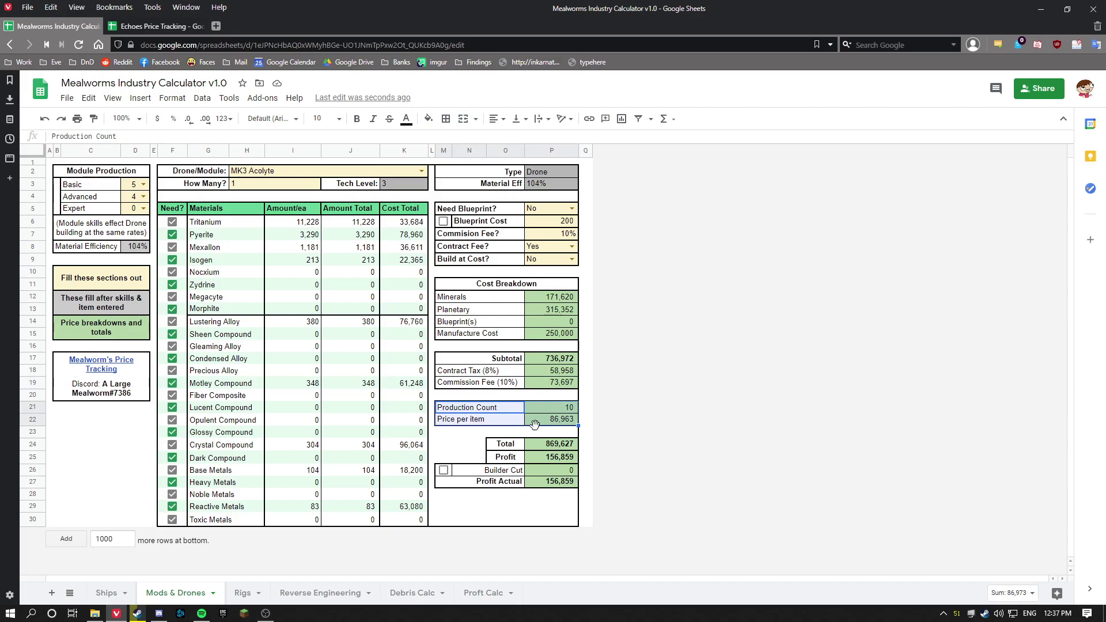
pyautogui.click(461, 434)
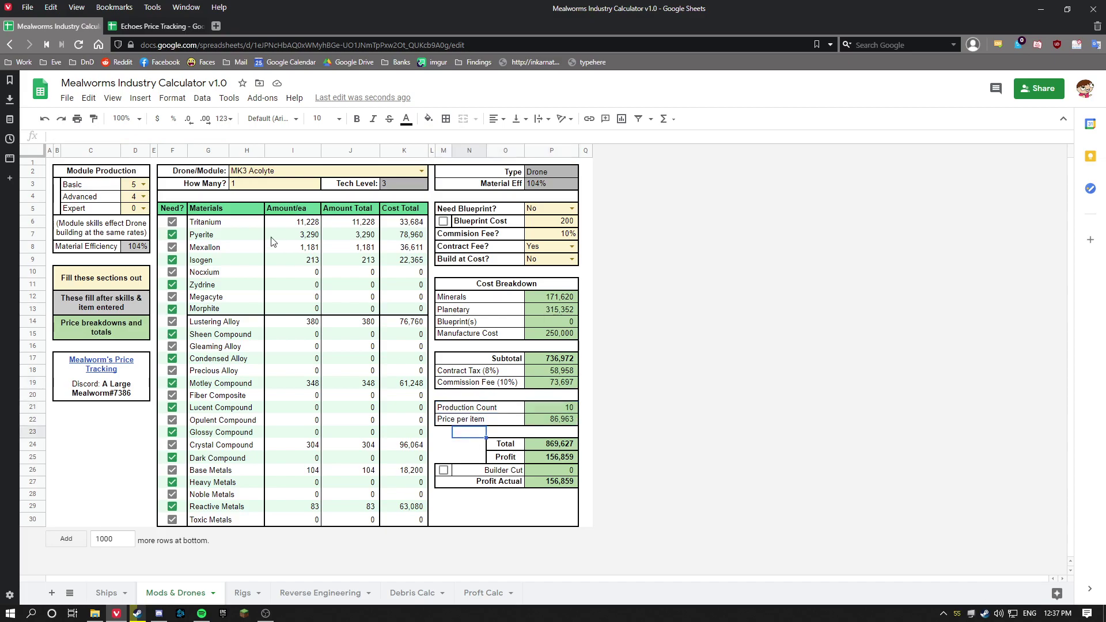
pyautogui.click(556, 408)
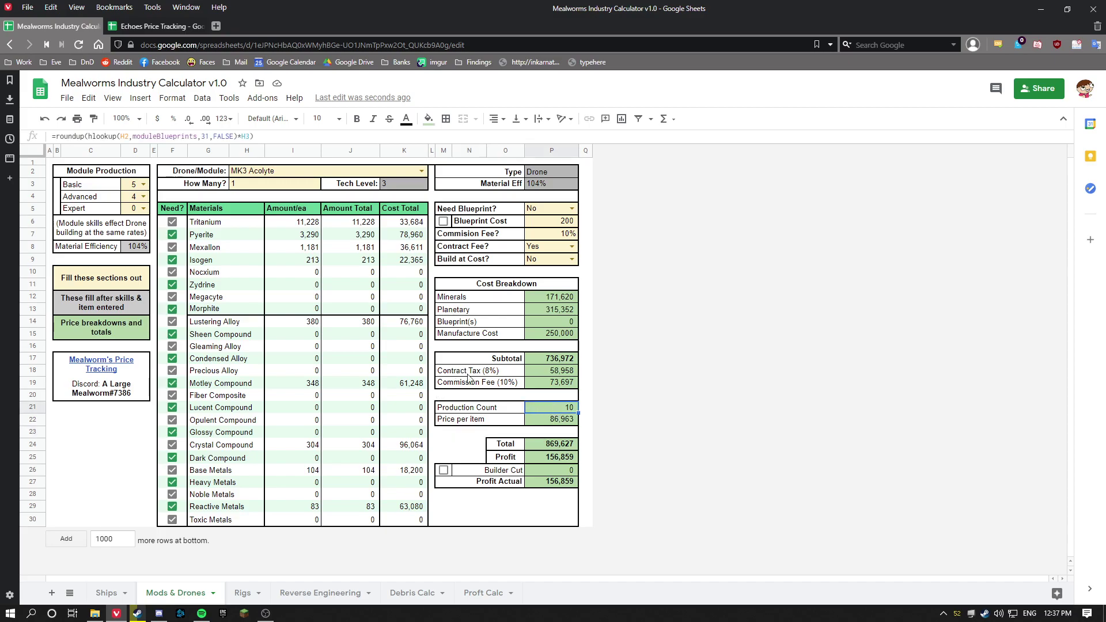
pyautogui.click(552, 424)
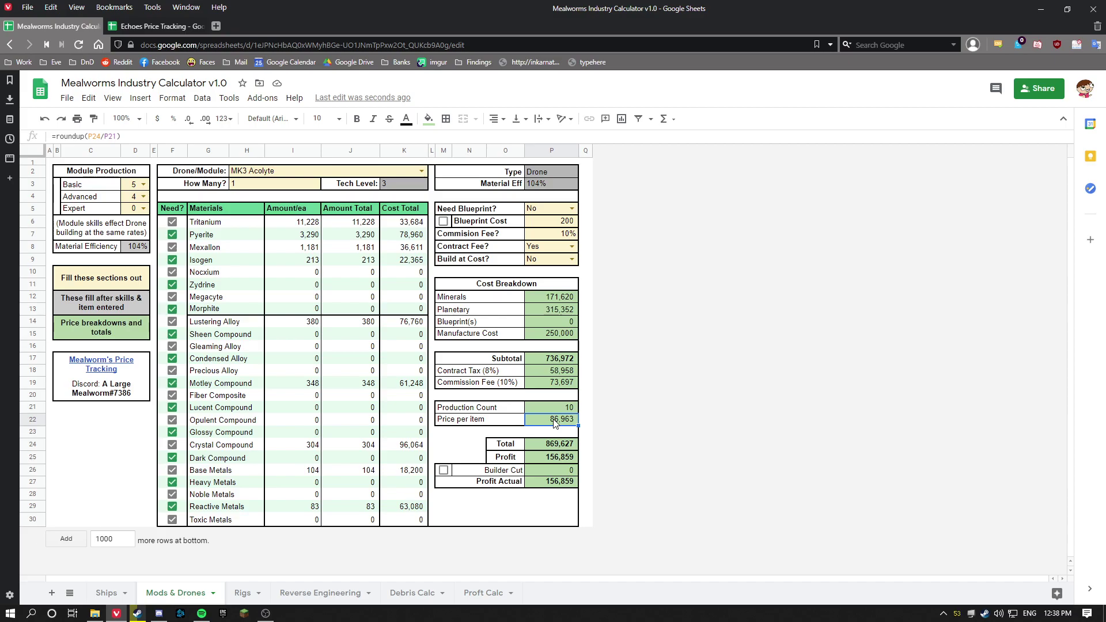
pyautogui.click(554, 444)
pyautogui.click(544, 459)
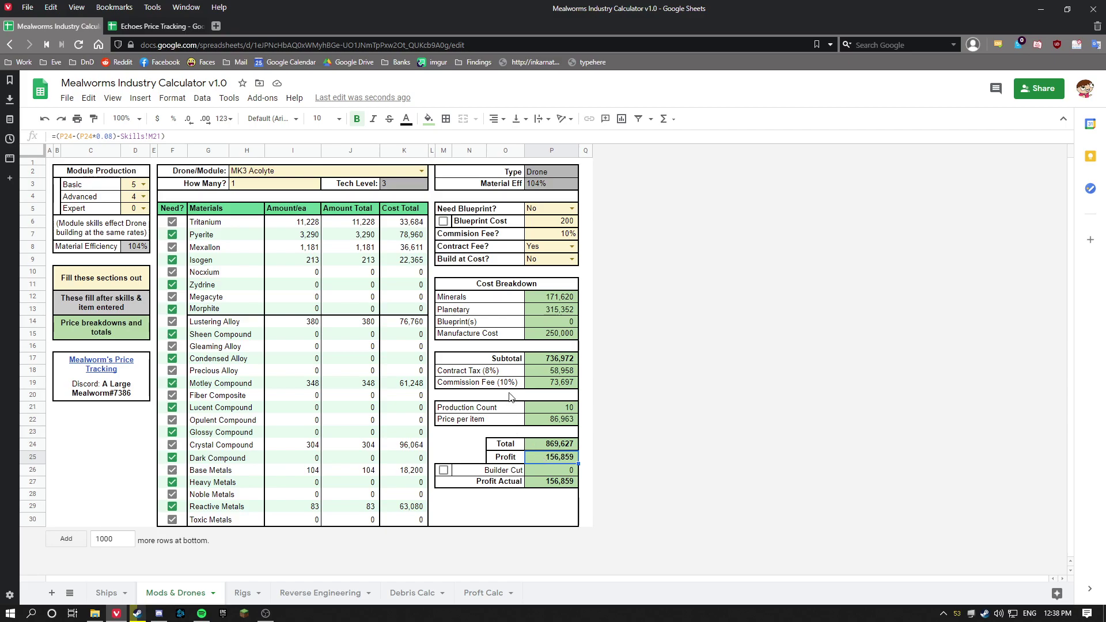
# Enable the builder cut and check the cut amount and the actual profit
pyautogui.click(445, 470)
pyautogui.click(546, 477)
pyautogui.click(549, 479)
pyautogui.click(563, 474)
pyautogui.click(557, 484)
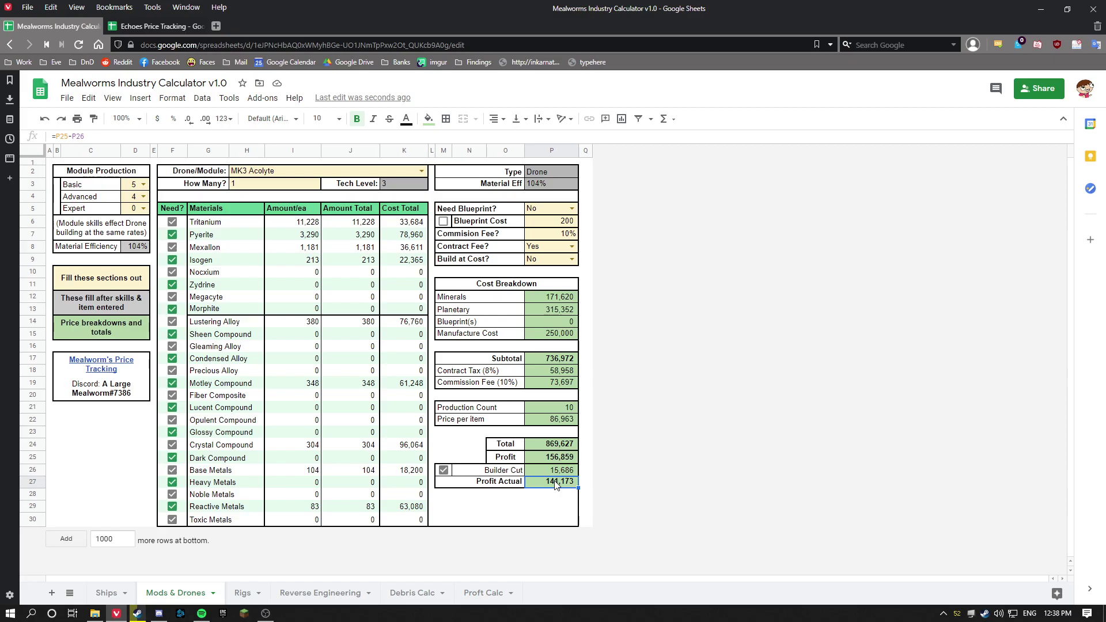
# Exclude Tritanium, Pyerite and Mexallon from the needed materials, include them again, and check their amounts and the minerals cost
pyautogui.click(371, 420)
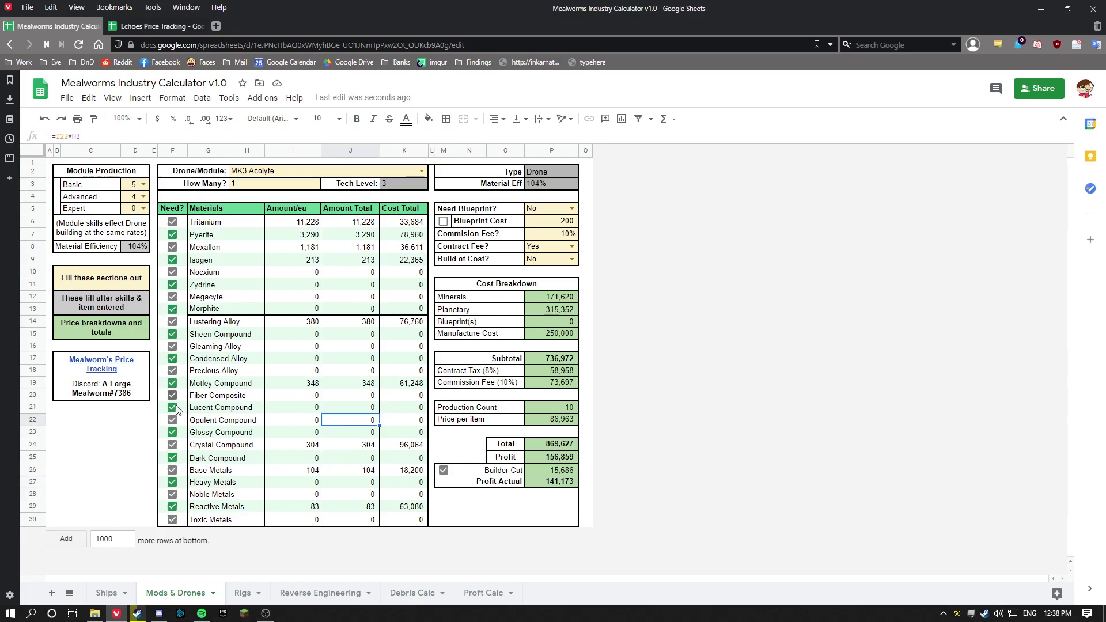
pyautogui.click(172, 222)
pyautogui.click(173, 235)
pyautogui.click(172, 247)
pyautogui.click(172, 247)
pyautogui.click(173, 235)
pyautogui.click(173, 223)
pyautogui.moveTo(294, 222); pyautogui.dragTo(407, 259)
pyautogui.click(548, 301)
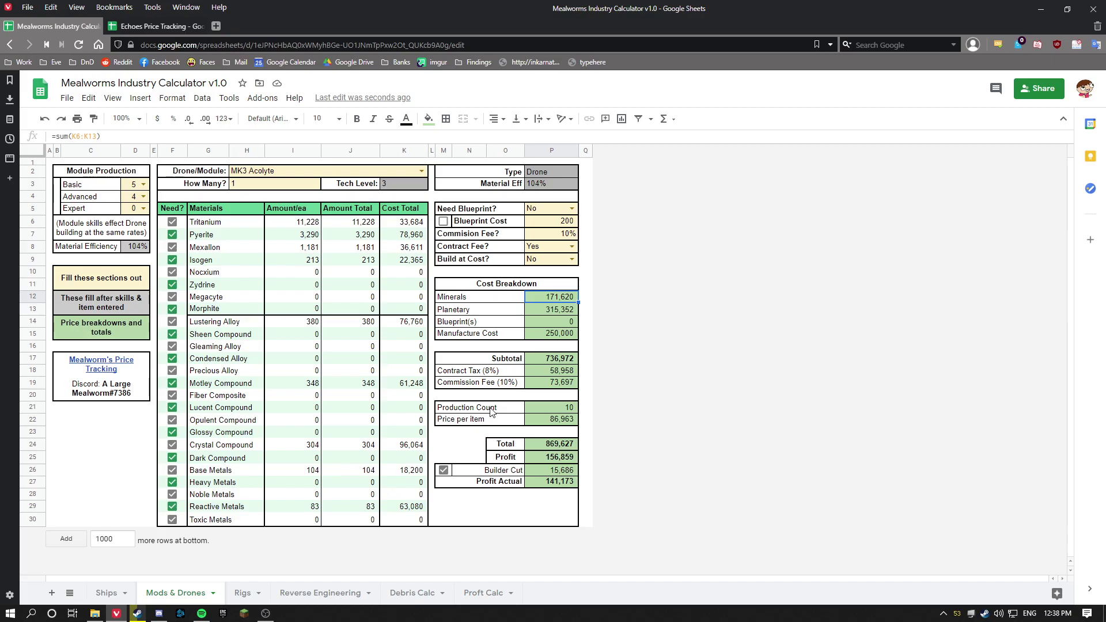
# Open the Rigs sheet and review its rig production skills and material efficiency
pyautogui.click(241, 595)
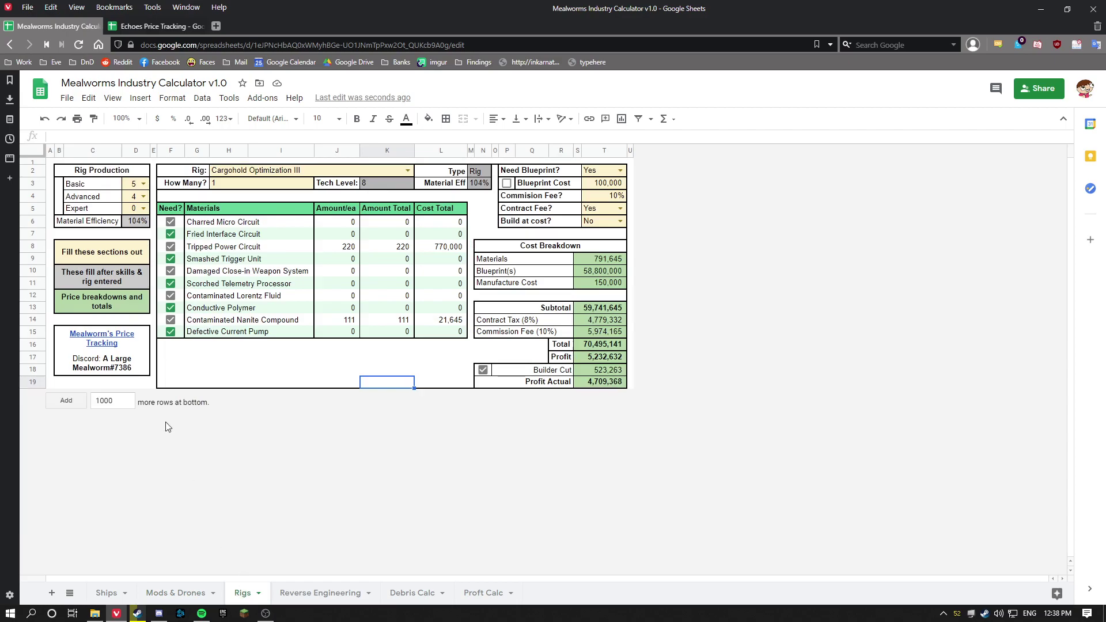
pyautogui.moveTo(93, 173); pyautogui.dragTo(94, 227)
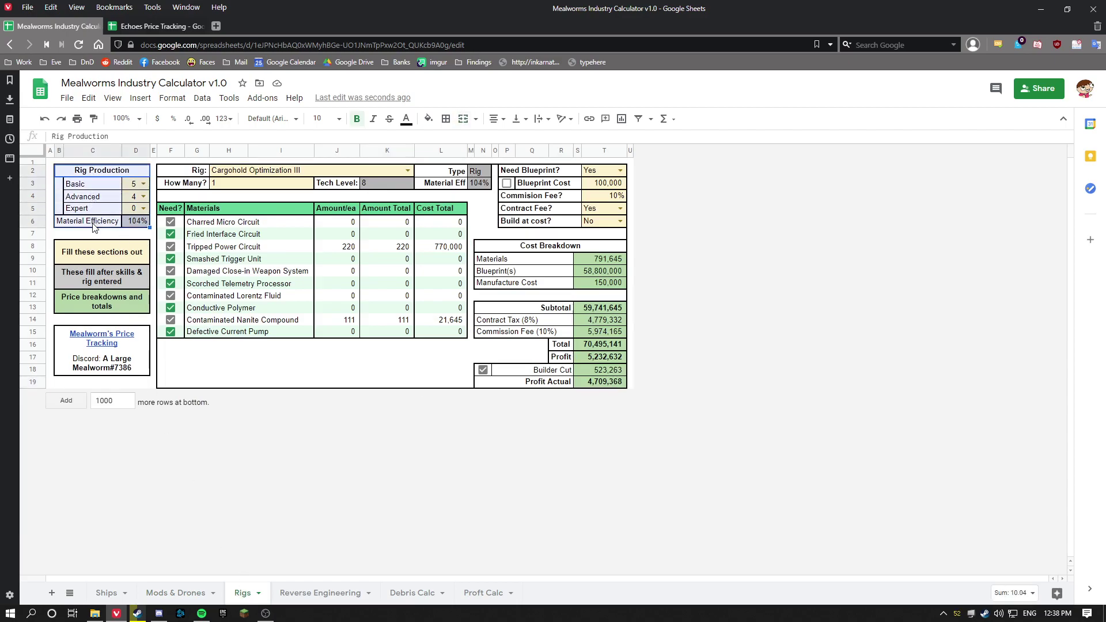
# Check the rig material efficiency and choose Core Defense Charge Economizer III as the rig
pyautogui.click(135, 224)
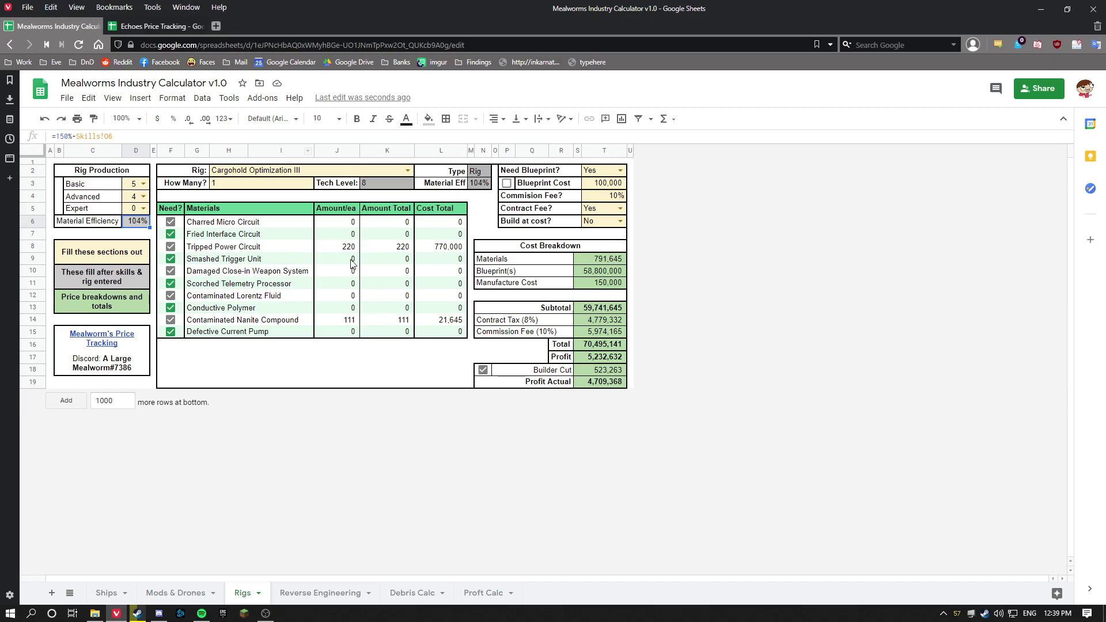
pyautogui.click(408, 171)
pyautogui.scroll(-3, 305, 394)
pyautogui.scroll(-15, 304, 394)
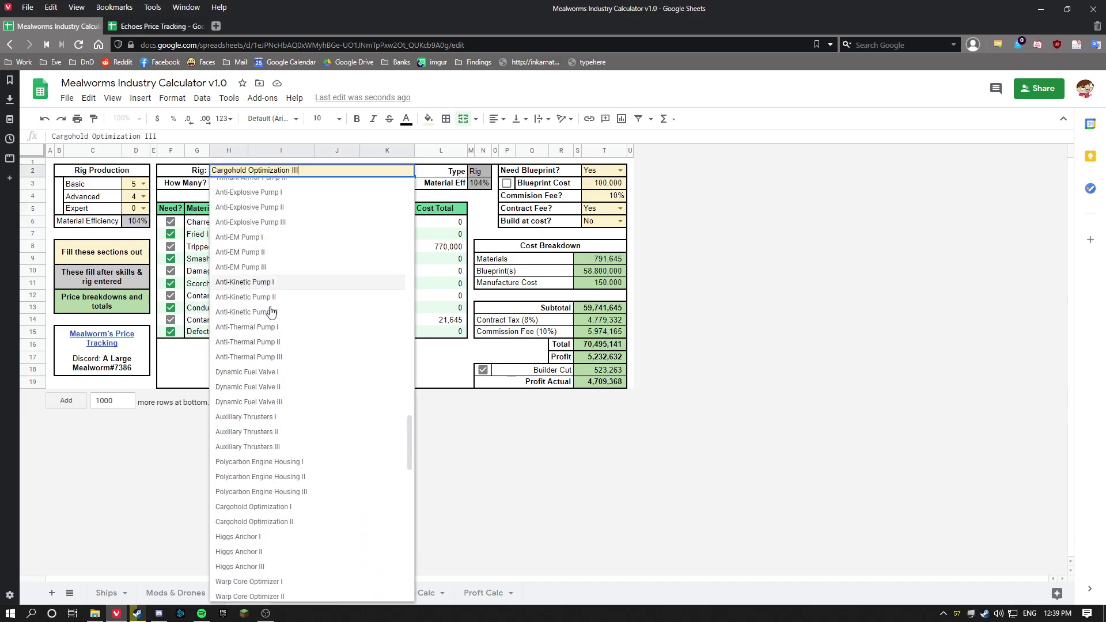
pyautogui.scroll(8, 283, 386)
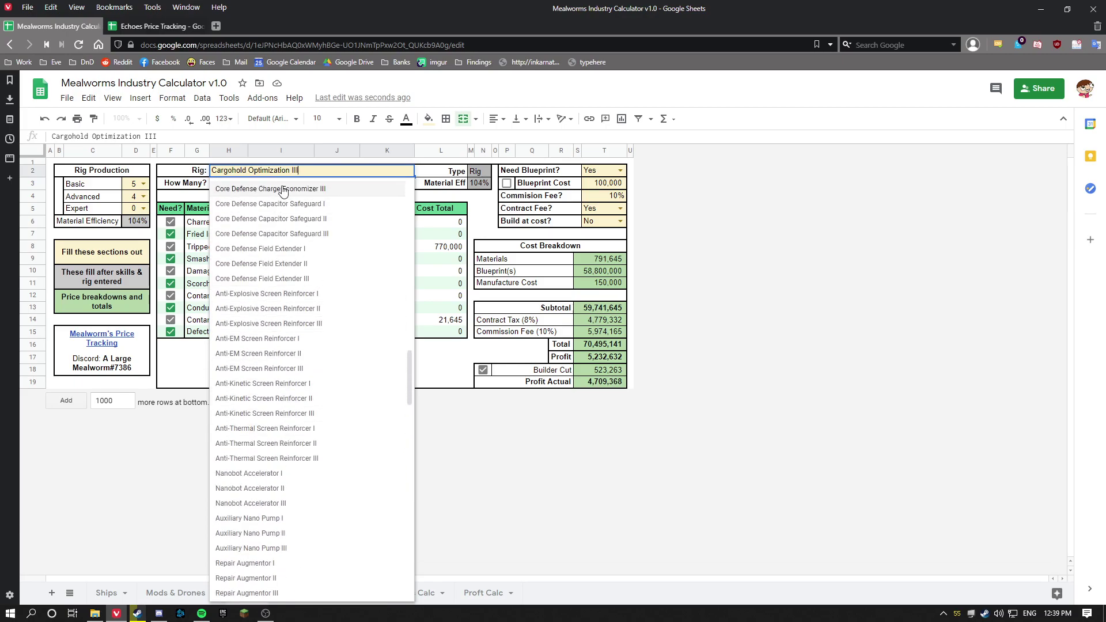
pyautogui.click(284, 191)
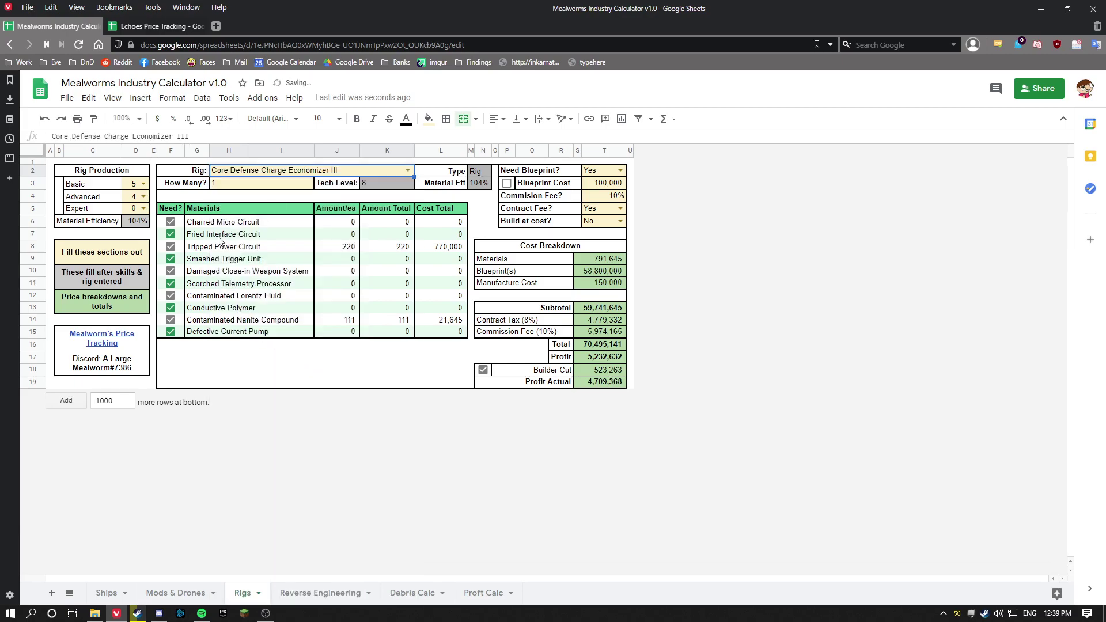
# Examine the Core Defense Charge Economizer III's material amounts and costs, along with its tech level, type and material efficiency
pyautogui.click(241, 188)
pyautogui.moveTo(220, 223); pyautogui.dragTo(436, 341)
pyautogui.click(405, 377)
pyautogui.moveTo(354, 225); pyautogui.dragTo(387, 333)
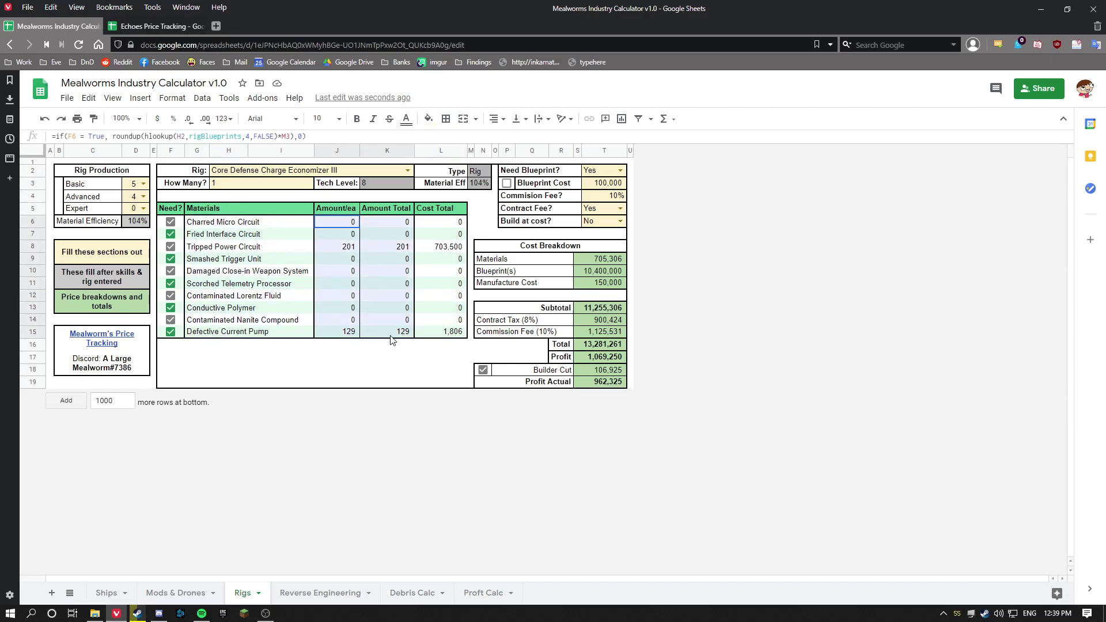
pyautogui.click(388, 361)
pyautogui.click(385, 183)
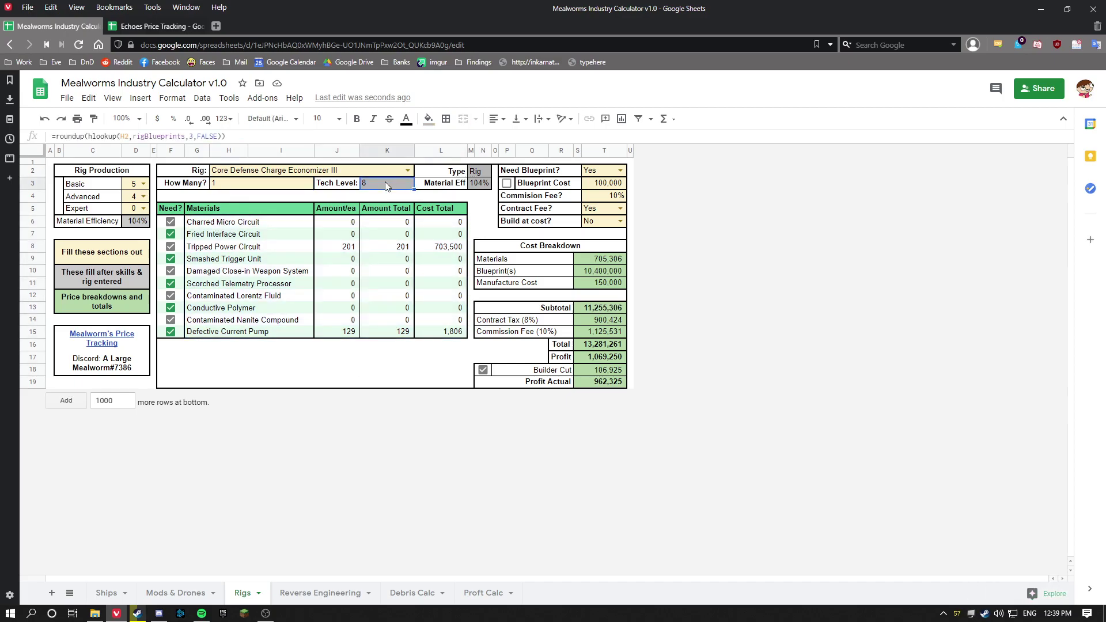
pyautogui.click(479, 173)
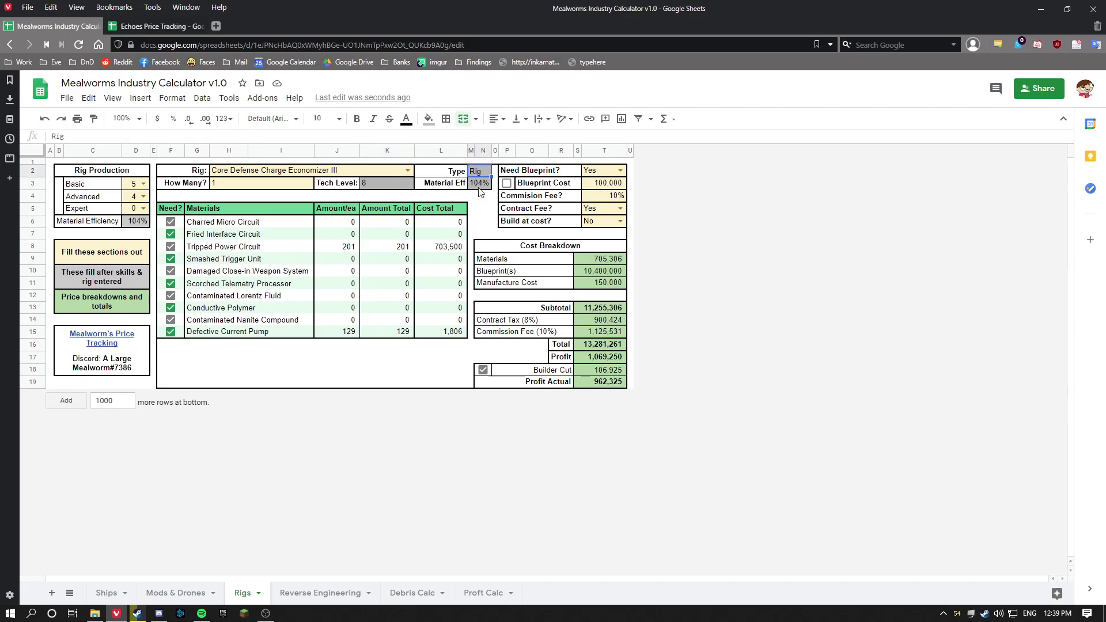
pyautogui.click(387, 184)
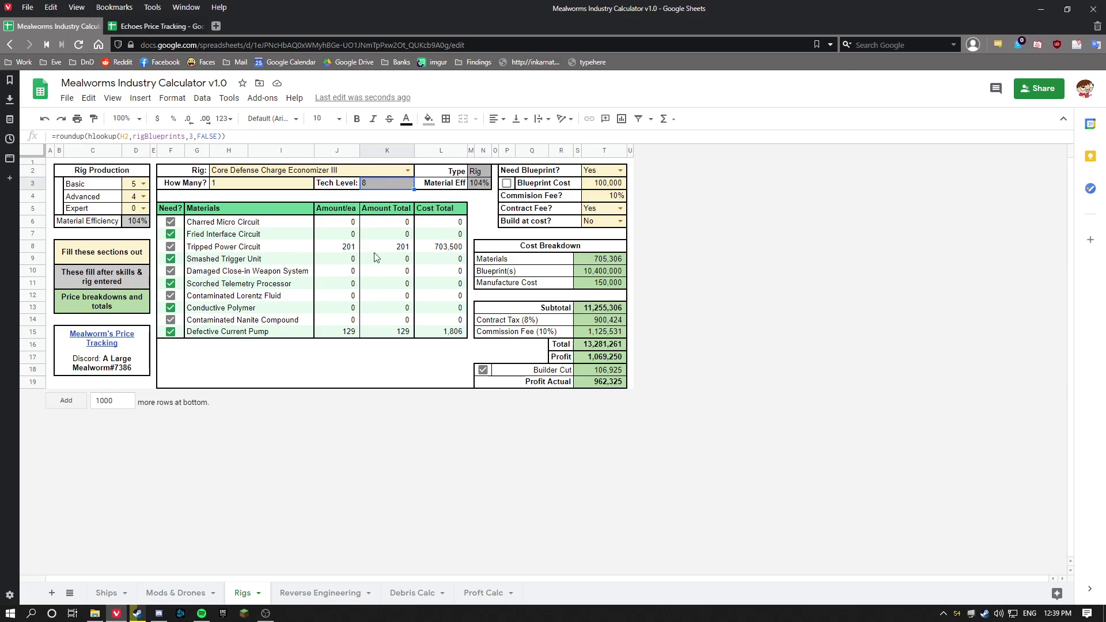
pyautogui.click(346, 363)
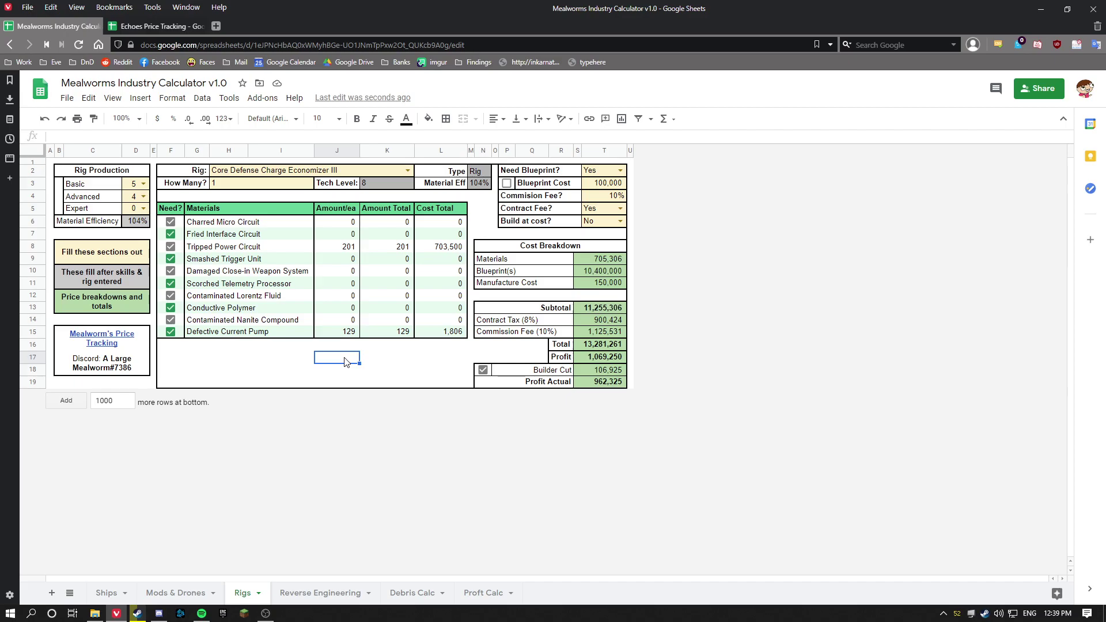
pyautogui.click(393, 252)
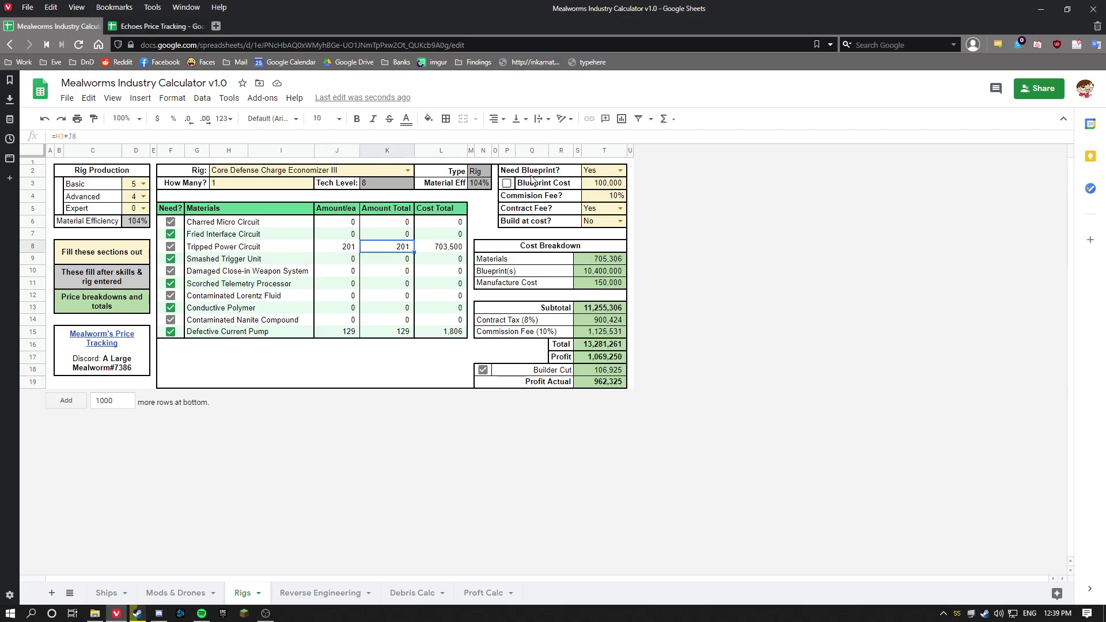
# Review the blueprint, fee and build-at-cost options, and check the blueprint and manufacture costs in the cost breakdown
pyautogui.moveTo(550, 172); pyautogui.dragTo(595, 228)
pyautogui.click(631, 222)
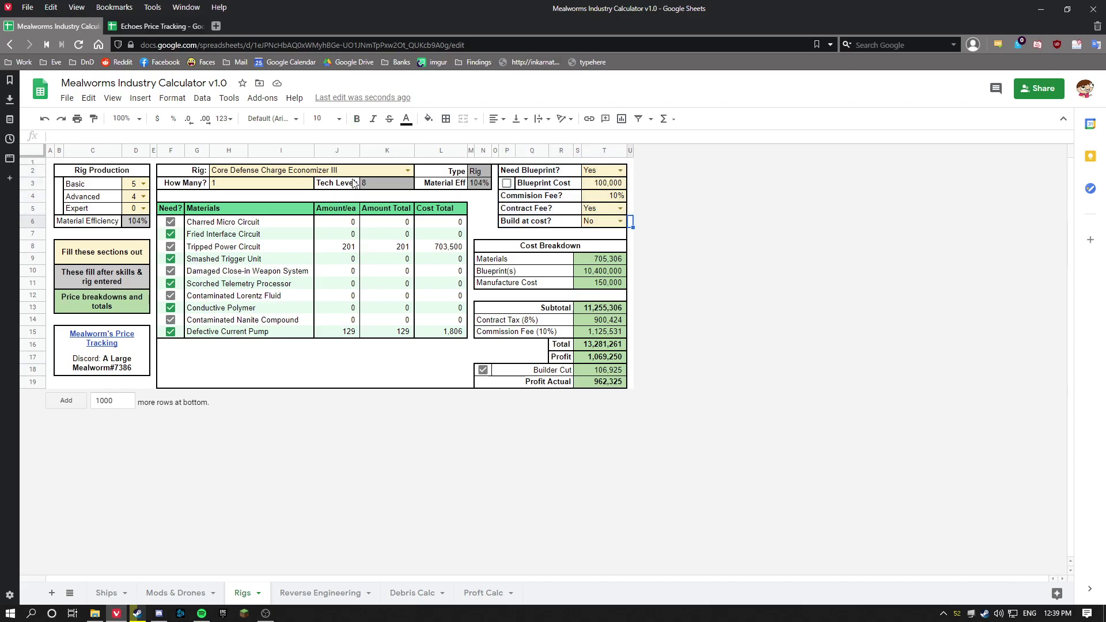
pyautogui.click(585, 272)
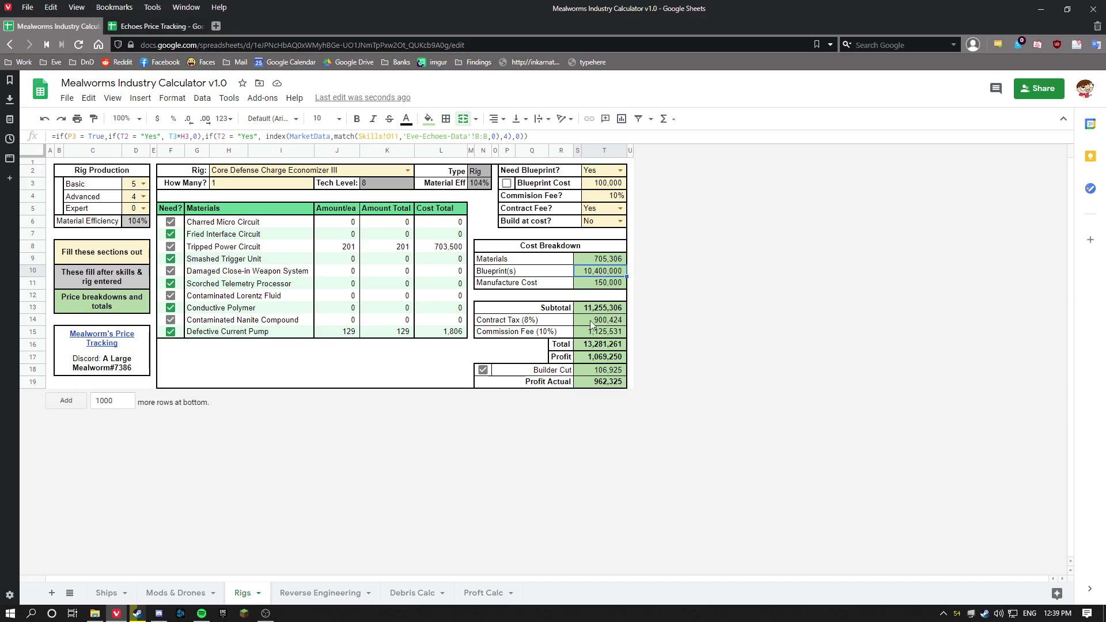
pyautogui.click(594, 285)
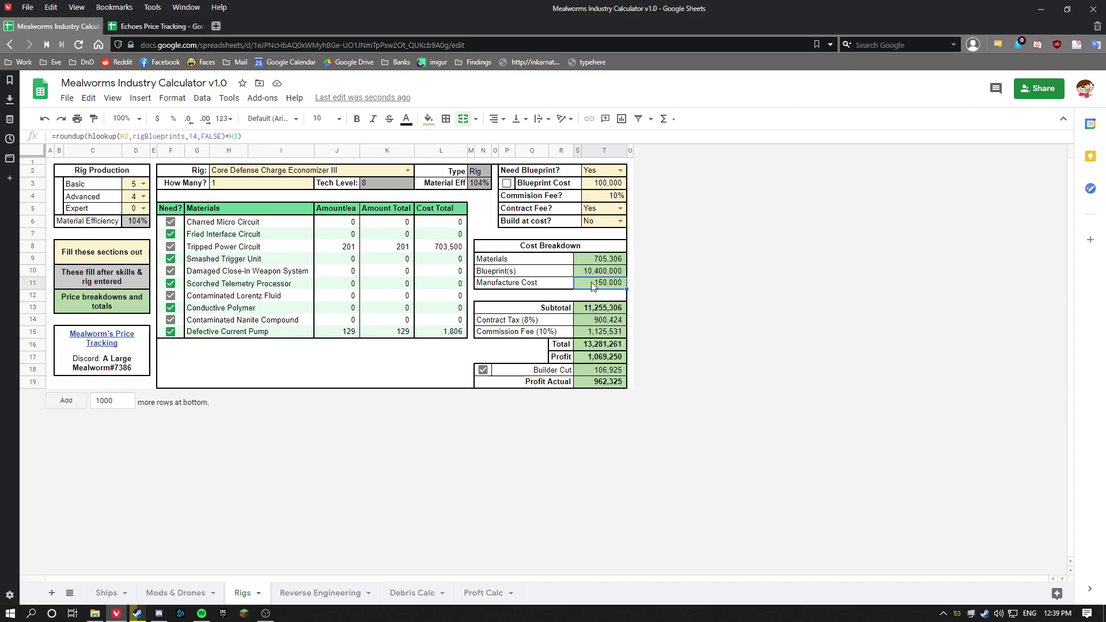
# Enable the custom blueprint cost for the rig, then disable it again
pyautogui.click(602, 185)
pyautogui.click(507, 184)
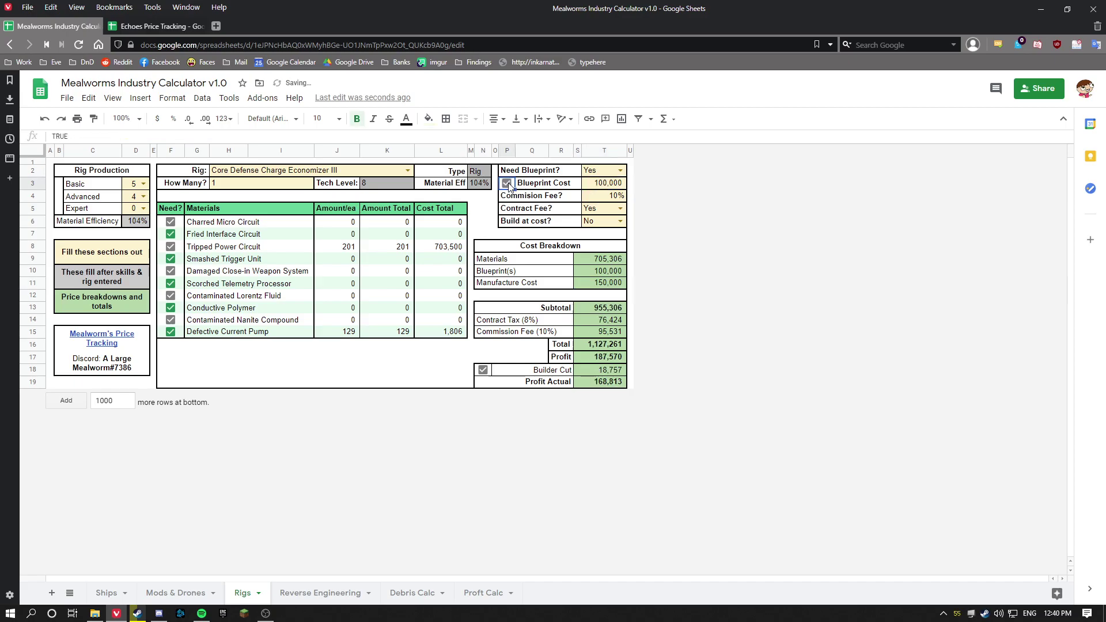
pyautogui.click(594, 185)
pyautogui.click(507, 184)
pyautogui.click(610, 186)
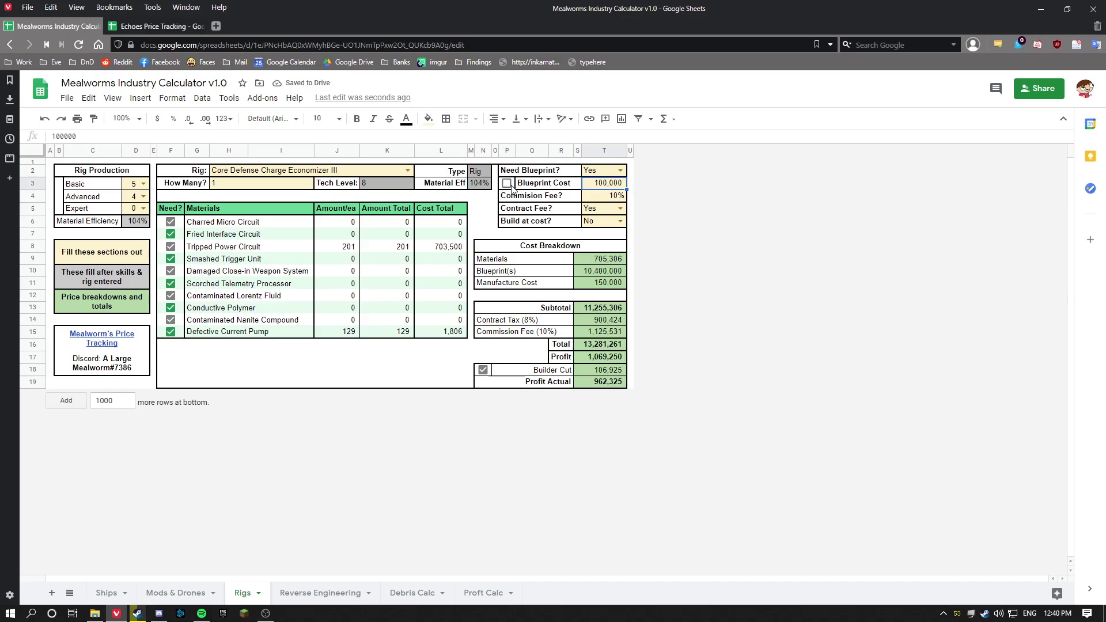
# Check the commission fee against the subtotal, and set the commission fee to 0
pyautogui.click(601, 200)
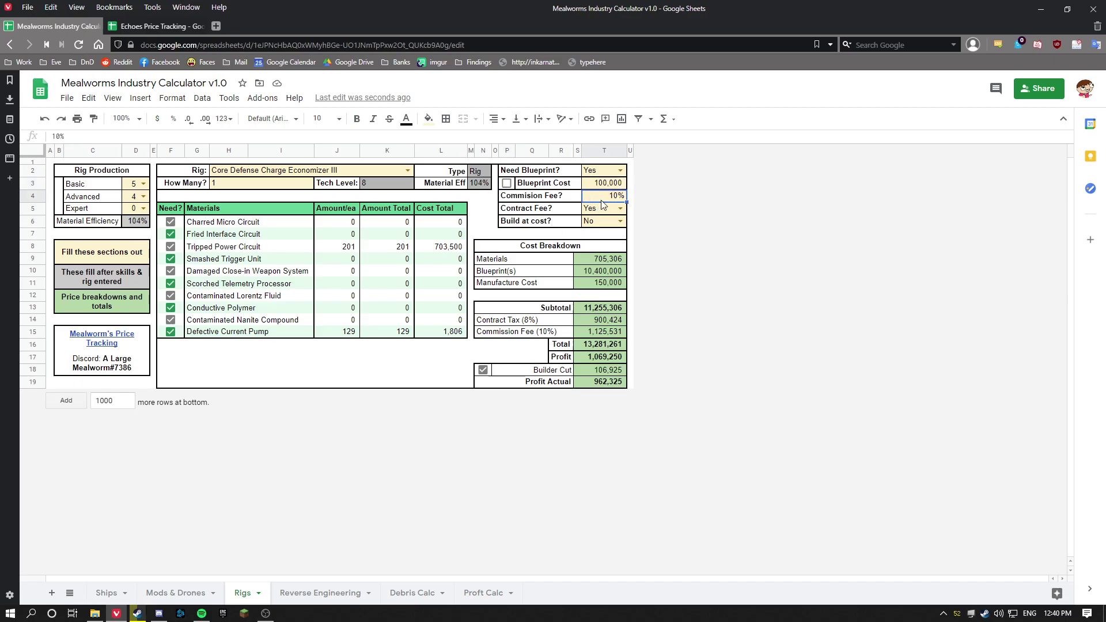
pyautogui.click(596, 309)
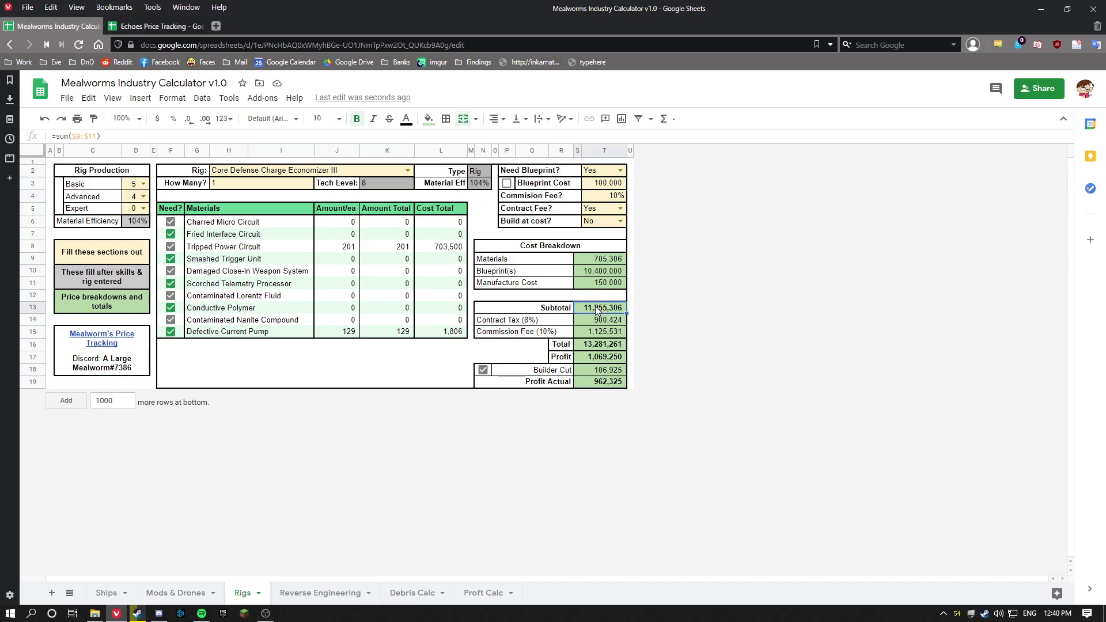
pyautogui.click(607, 198)
pyautogui.write('0')
pyautogui.press('Return')
# Set the commission fee to 10000% and check the resulting profit
pyautogui.click(607, 201)
pyautogui.write('100')
pyautogui.press('Return')
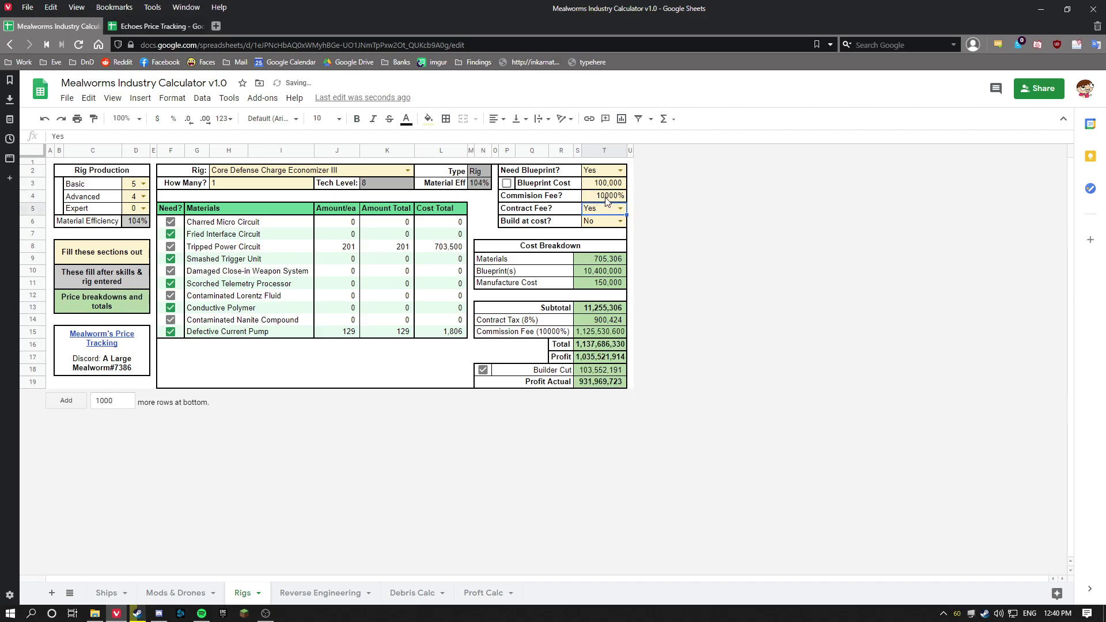
pyautogui.click(588, 358)
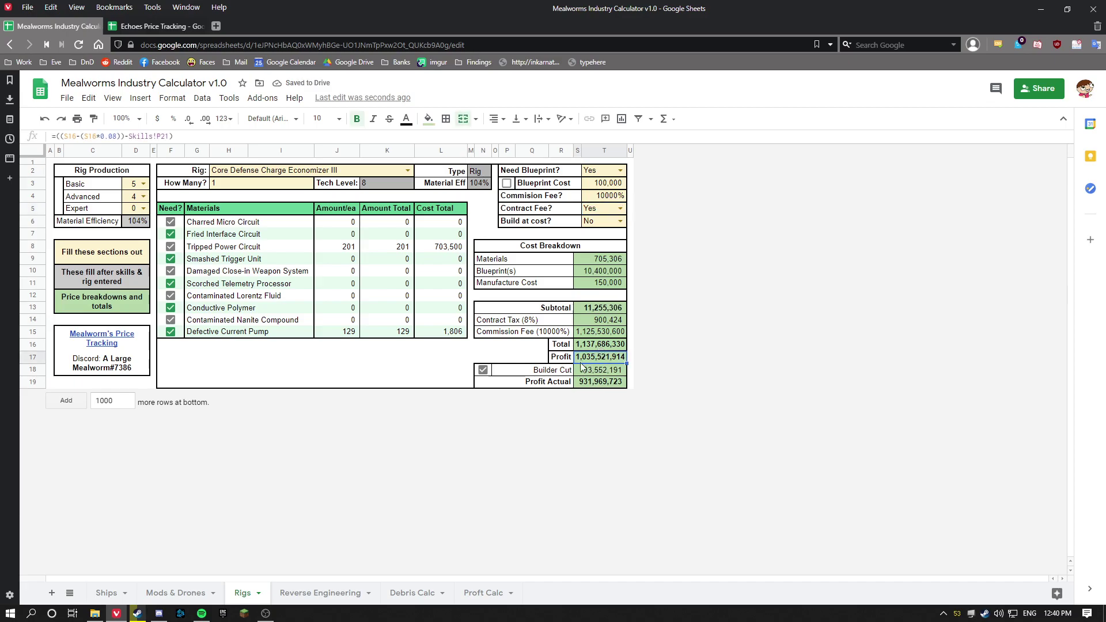
# Set the commission fee to 10%
pyautogui.click(602, 198)
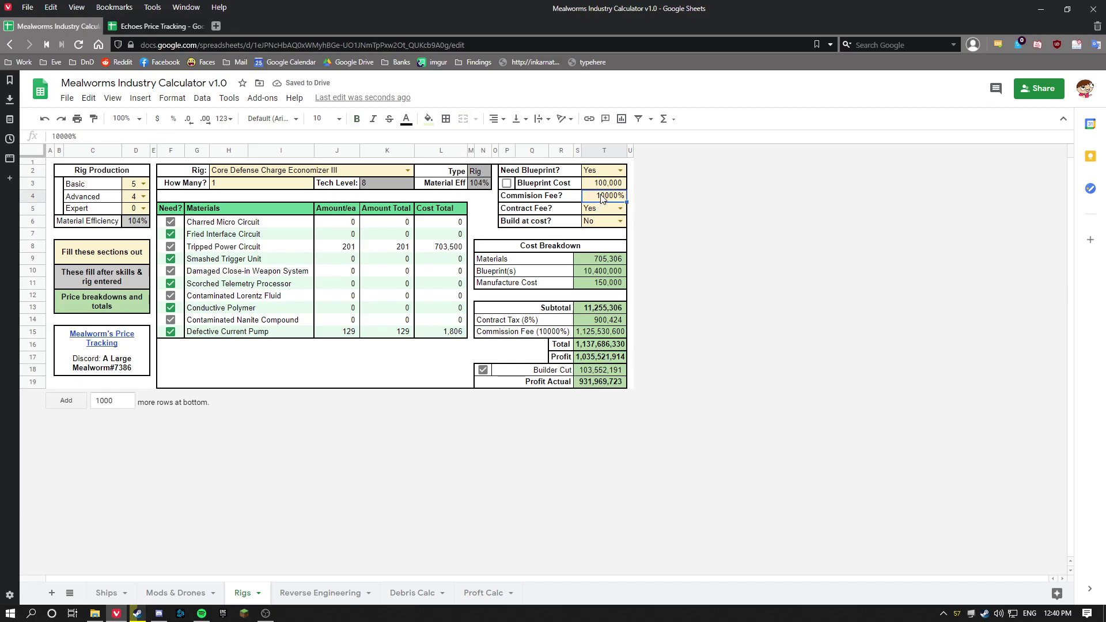
pyautogui.write('10')
pyautogui.press('Return')
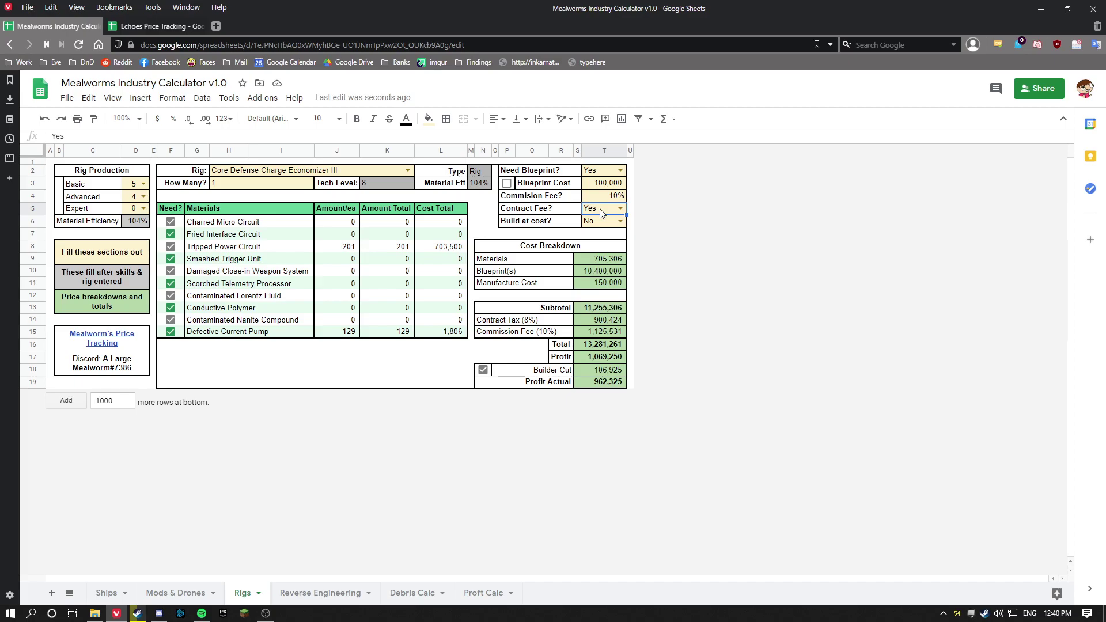
# Review the contract tax and subtotal, set the contract fee option to No, and check the contract tax
pyautogui.moveTo(522, 323); pyautogui.dragTo(599, 319)
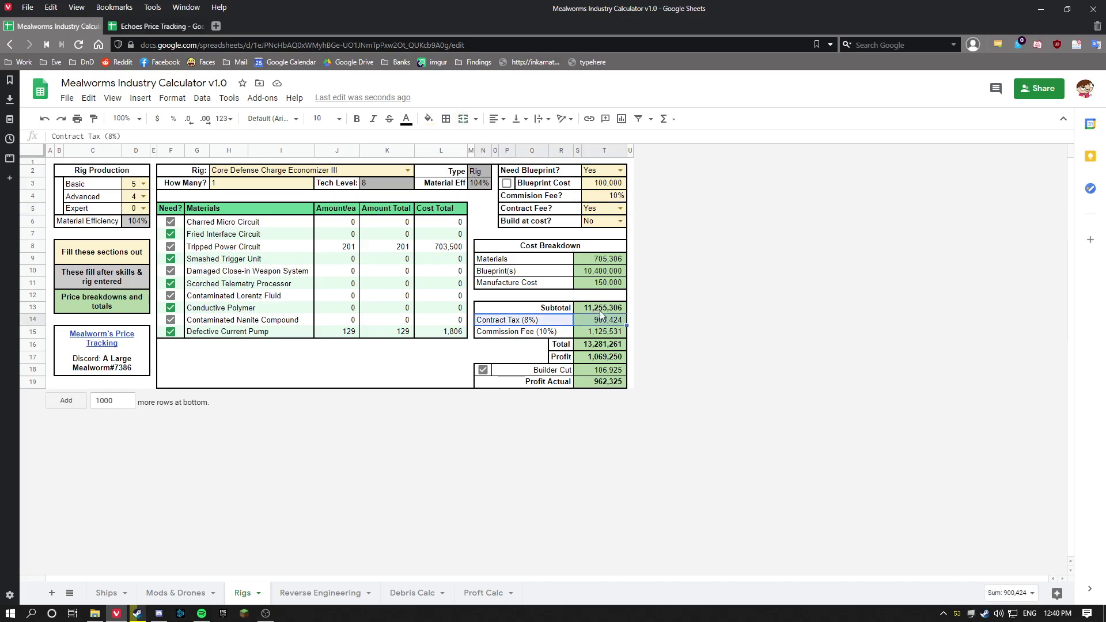
pyautogui.click(603, 312)
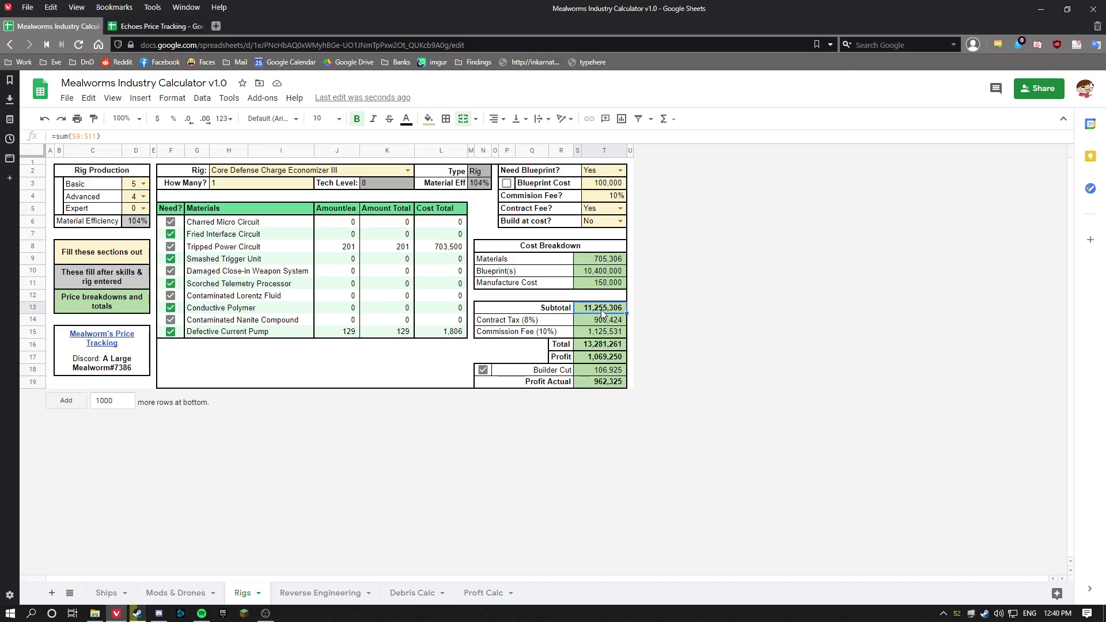
pyautogui.click(620, 209)
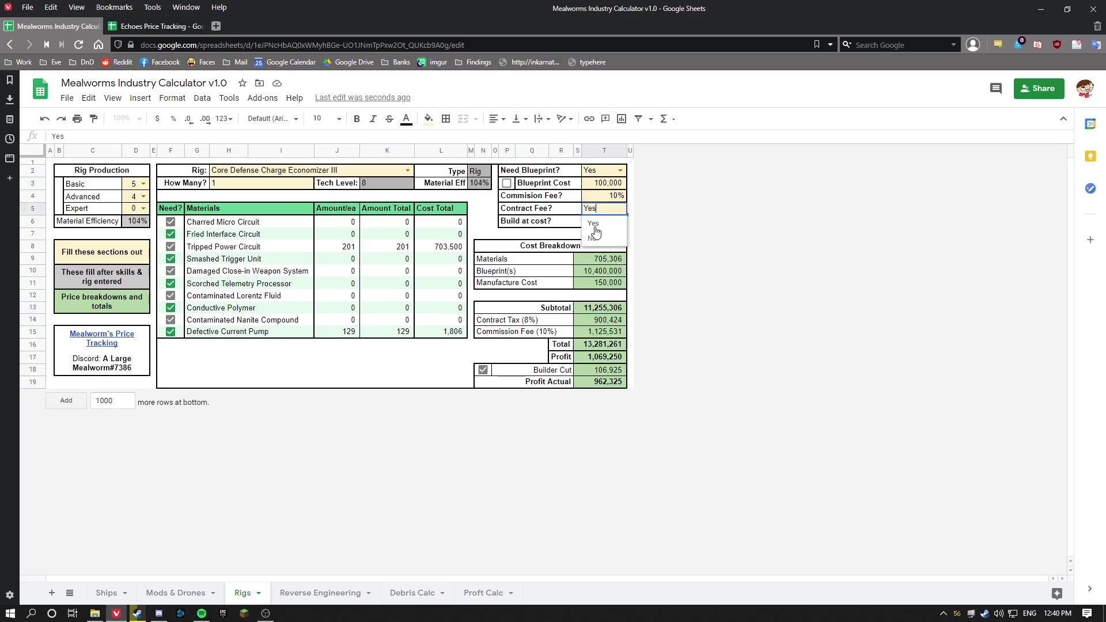
pyautogui.click(592, 238)
pyautogui.click(607, 320)
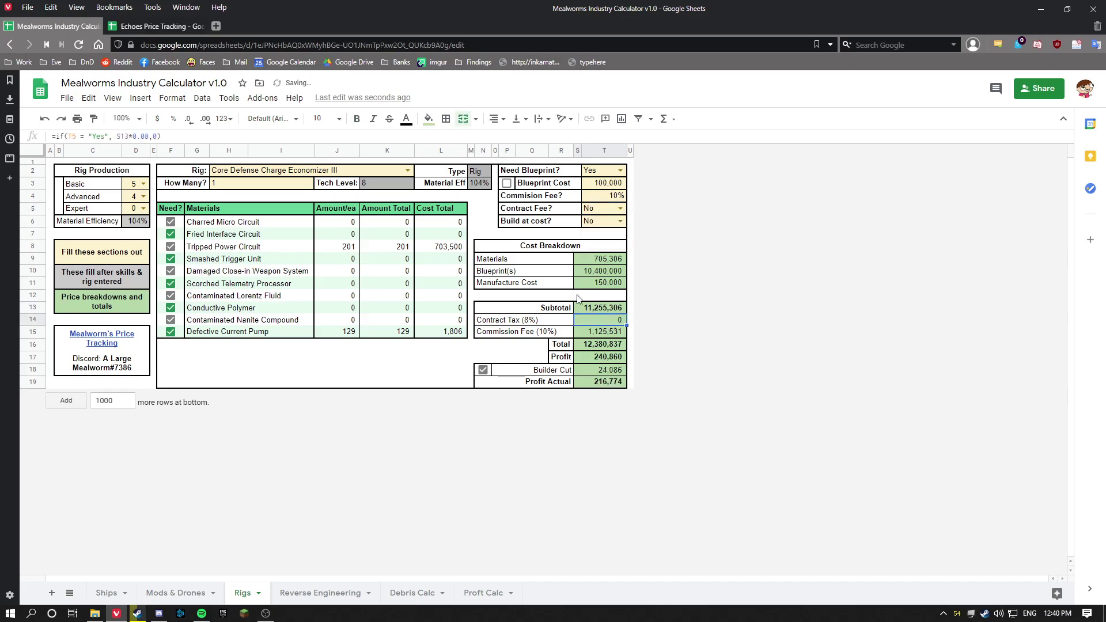
# Examine the build-at-cost option and the amounts and costs from Tripped Power Circuit to Defective Current Pump
pyautogui.click(599, 226)
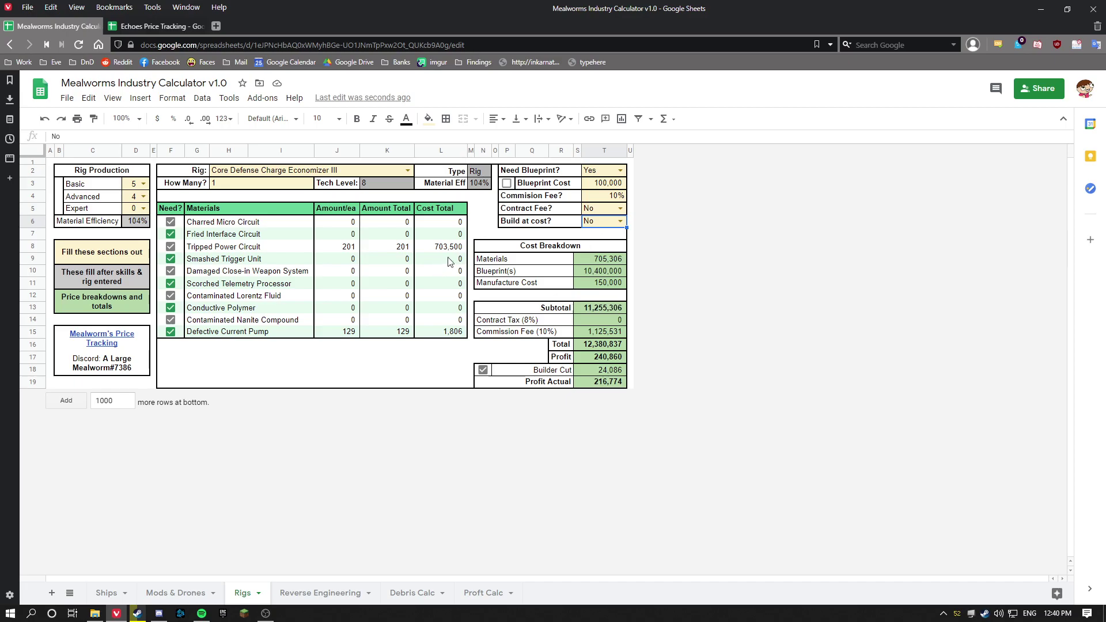
pyautogui.moveTo(355, 248); pyautogui.dragTo(451, 333)
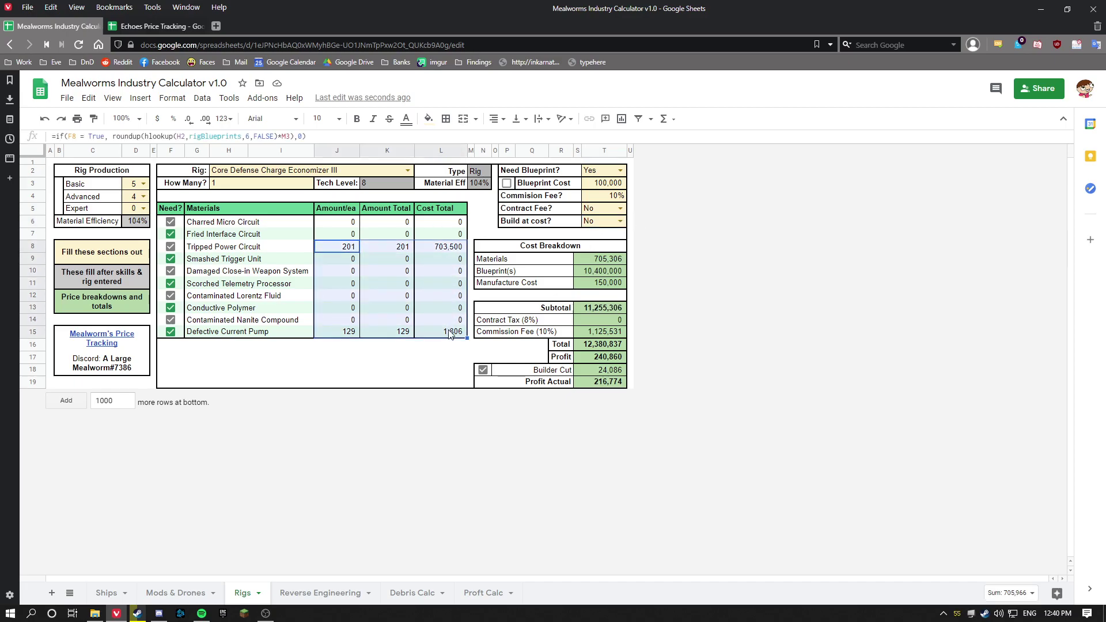
pyautogui.click(420, 352)
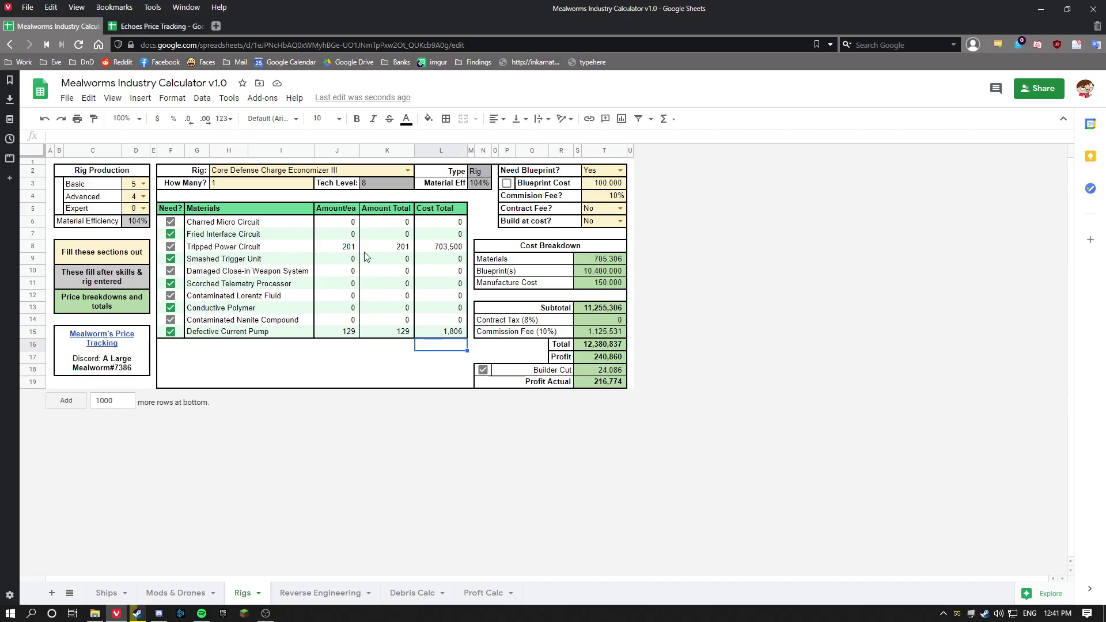
# Set the build-at-cost option to Yes and check the subtotal
pyautogui.click(621, 221)
pyautogui.click(604, 248)
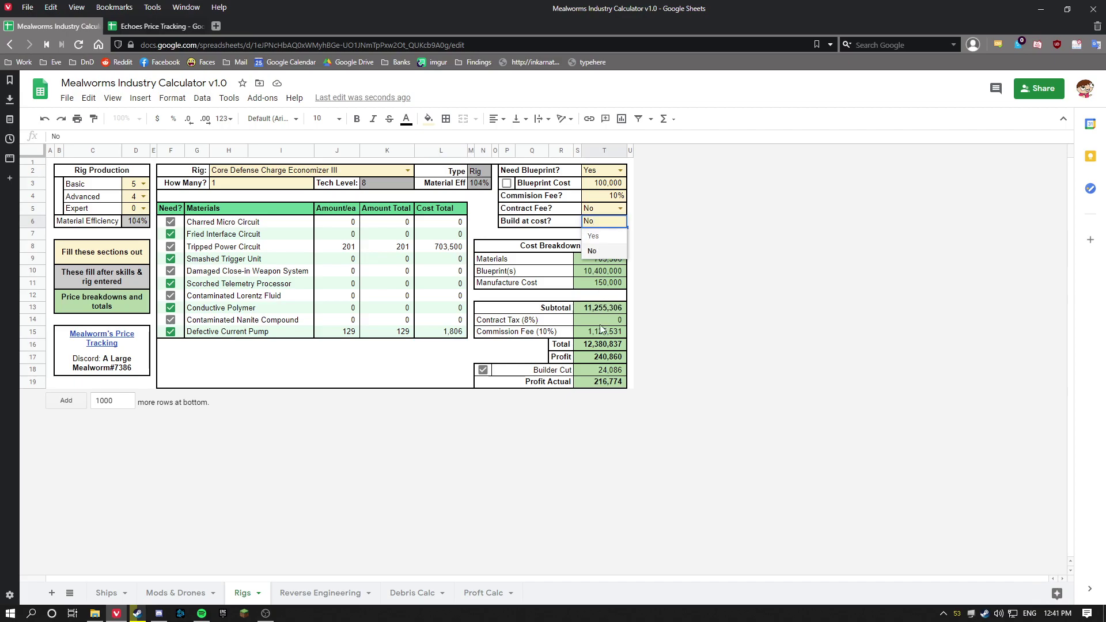
pyautogui.press('Up')
pyautogui.press('Return')
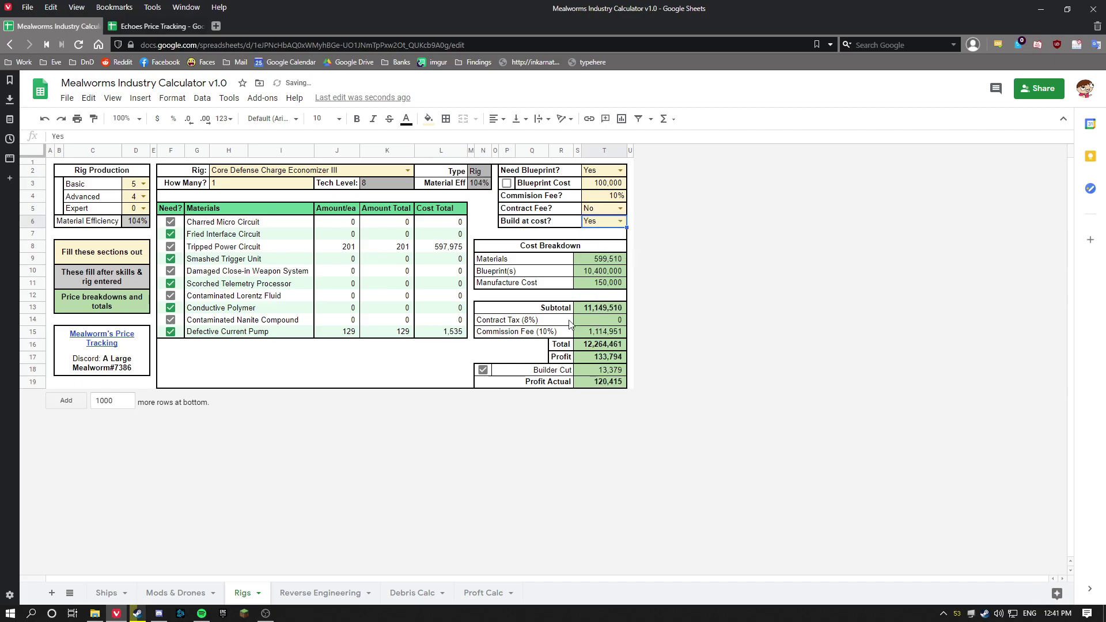
pyautogui.click(597, 310)
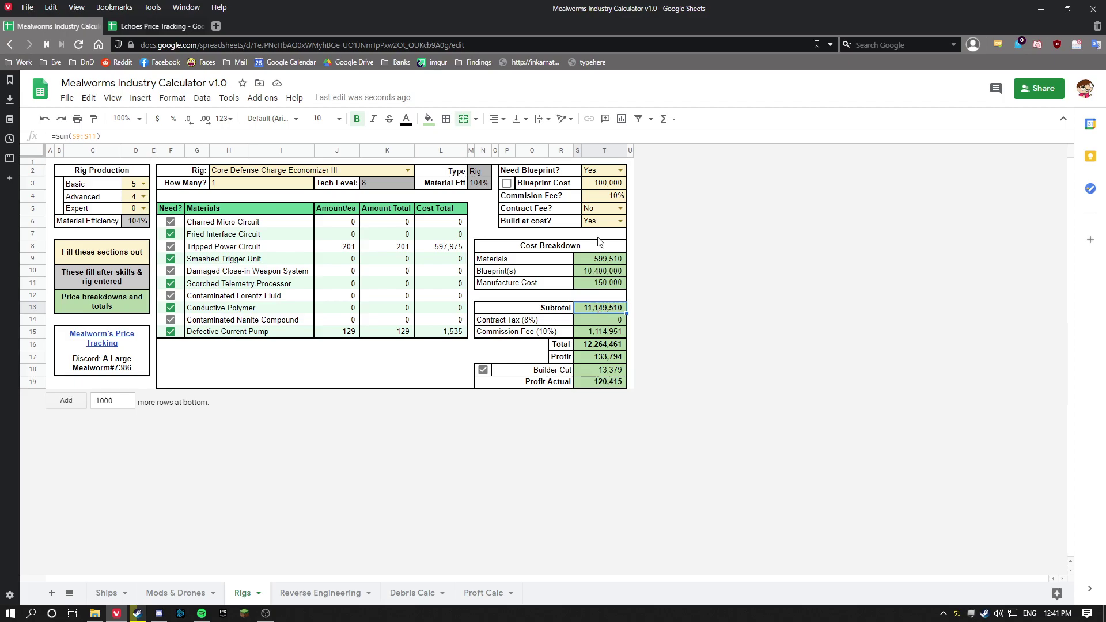
# Set the build-at-cost option to No
pyautogui.click(608, 173)
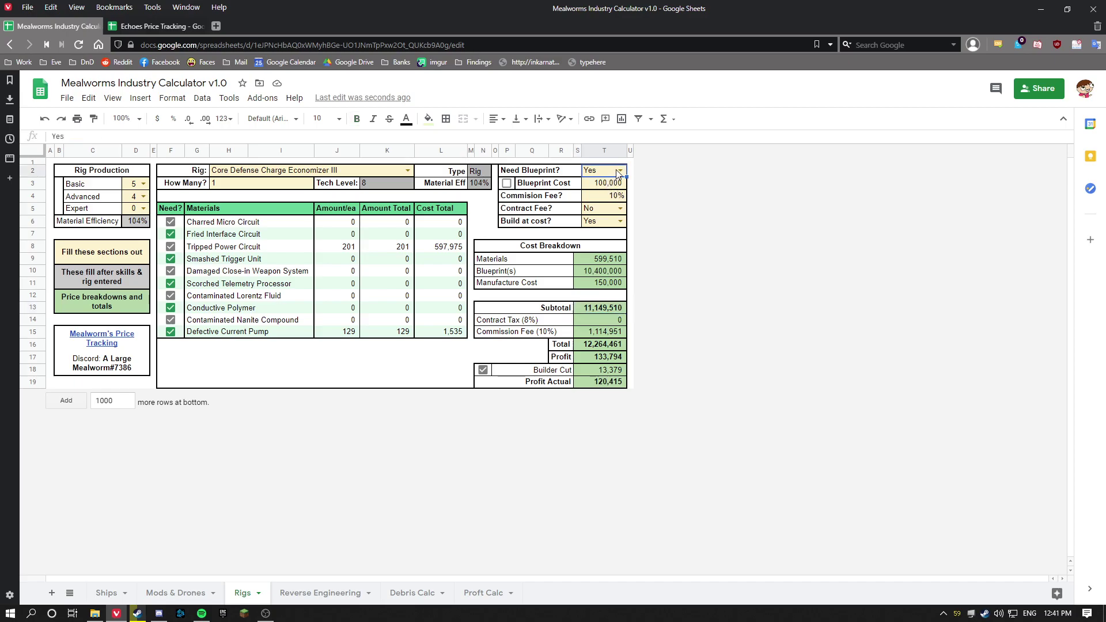
pyautogui.click(615, 225)
pyautogui.click(597, 251)
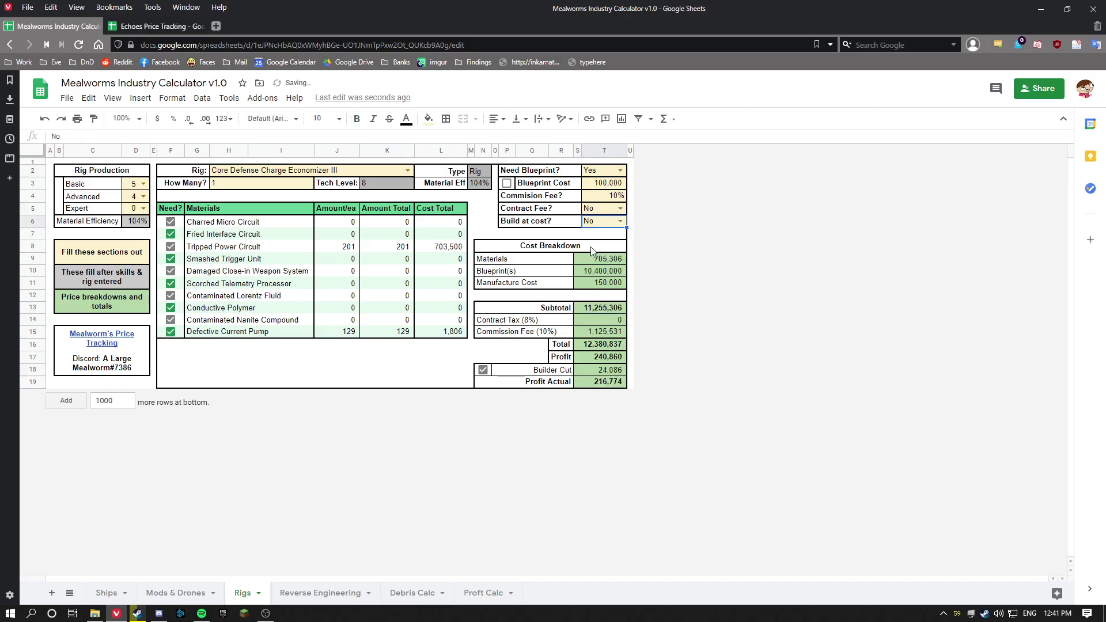
pyautogui.press('Right')
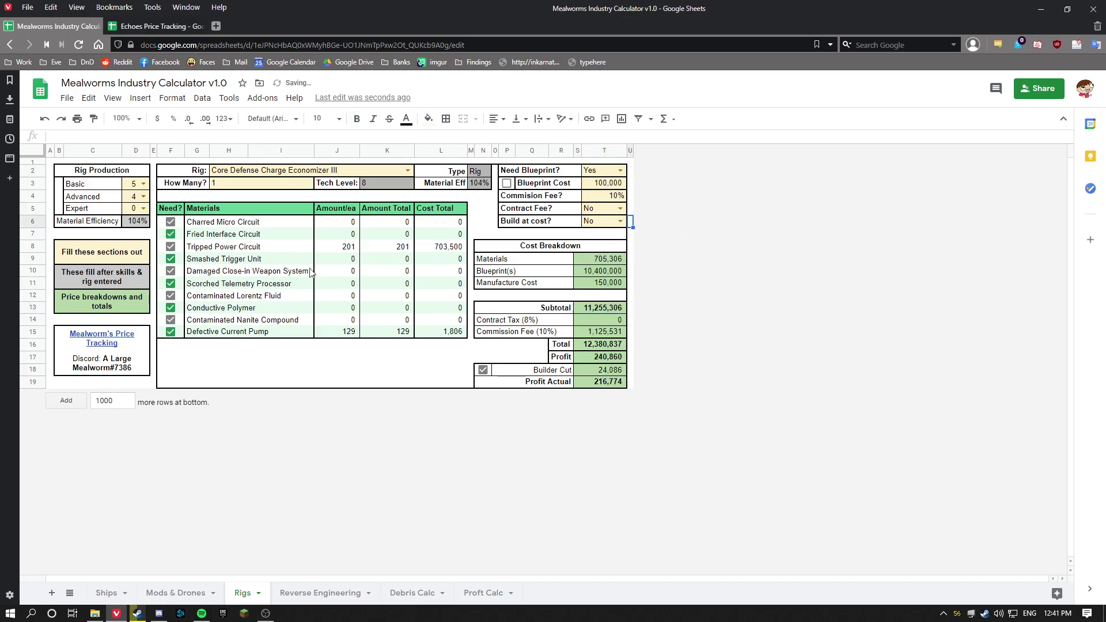
pyautogui.click(292, 363)
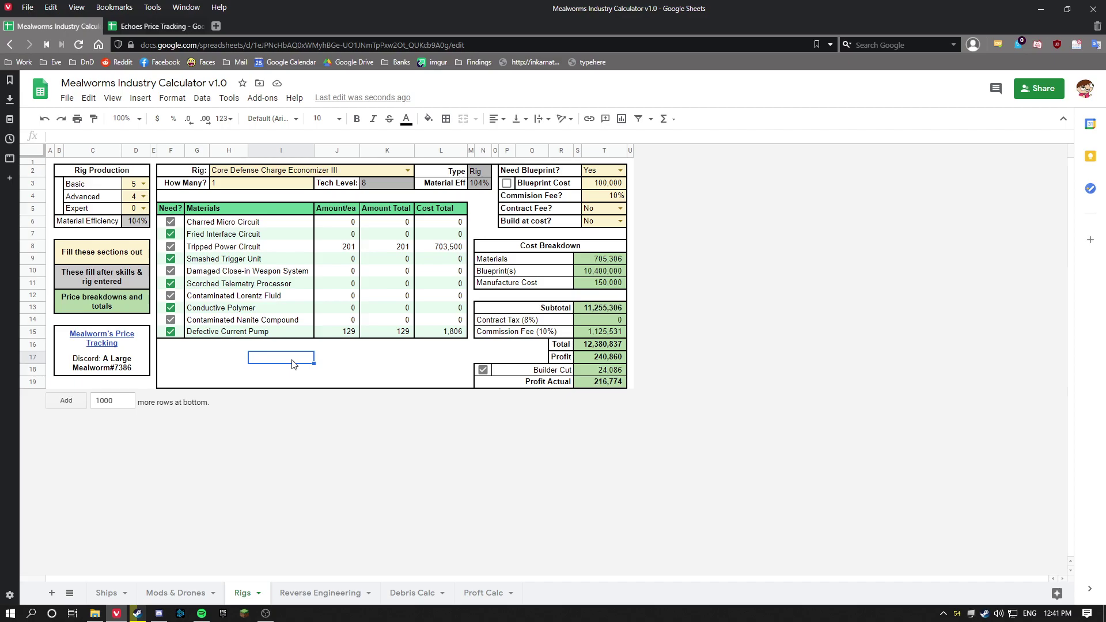
# Open the Reverse Engineering sheet and look over its layout and colour legend
pyautogui.click(321, 594)
pyautogui.scroll(-4, 403, 403)
pyautogui.scroll(4, 429, 384)
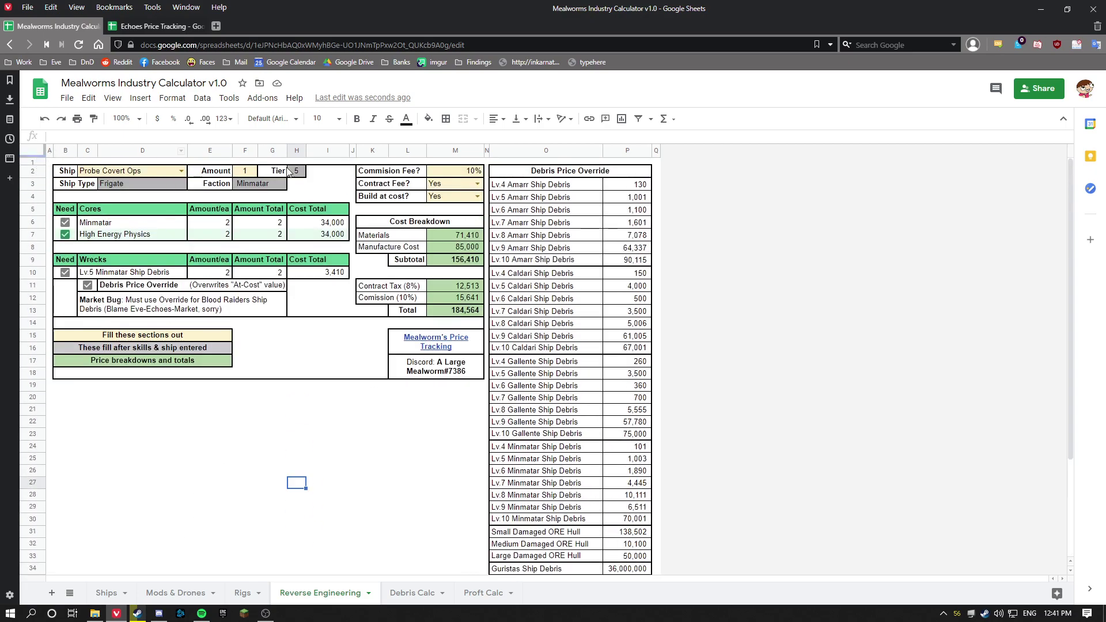
pyautogui.moveTo(274, 336); pyautogui.dragTo(353, 382)
pyautogui.click(328, 434)
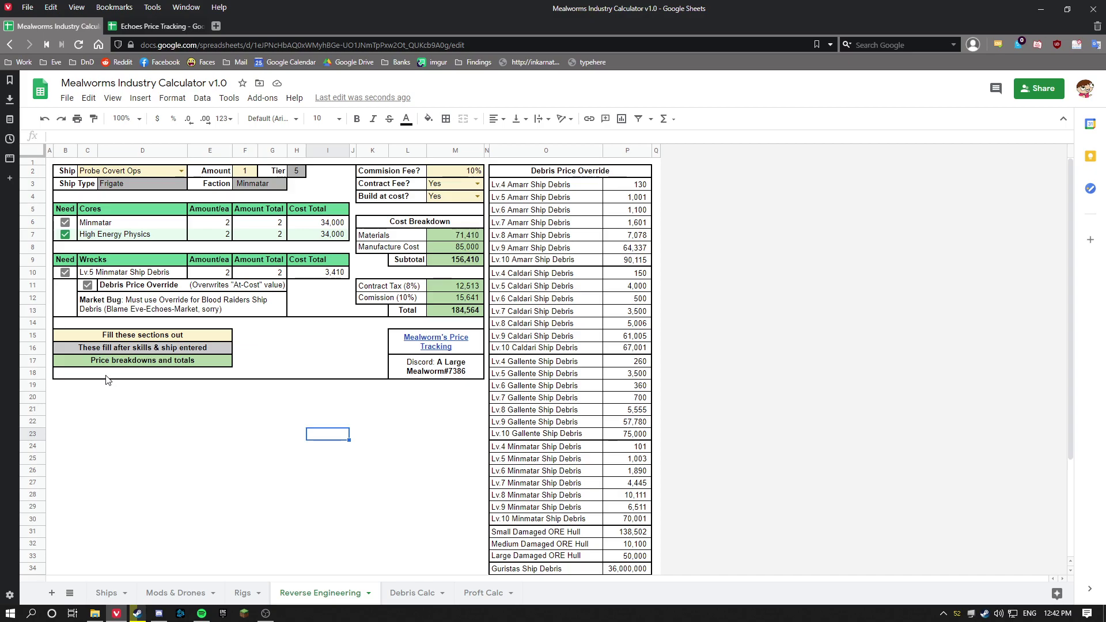
pyautogui.click(248, 437)
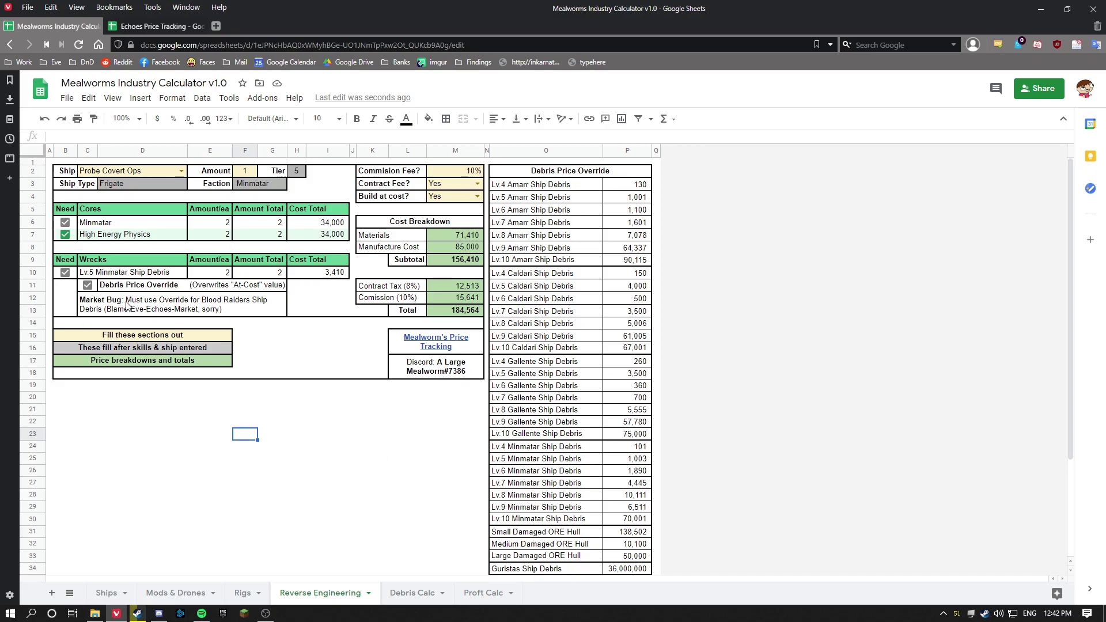
# Set the ship to Hound and review its amount, tier, ship type and faction
pyautogui.click(181, 171)
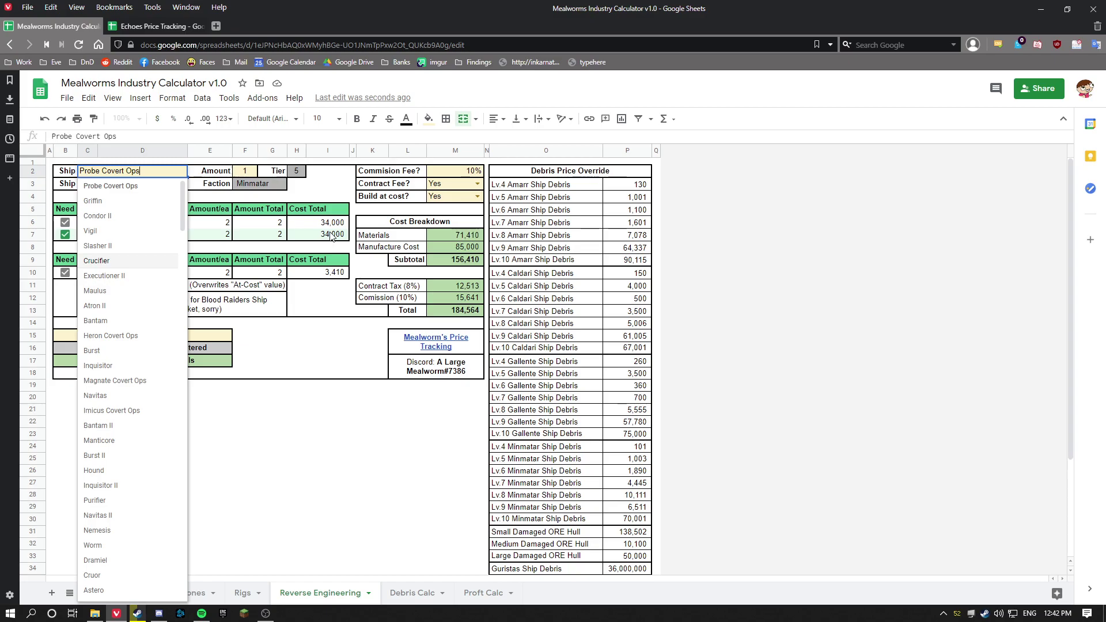
pyautogui.click(94, 471)
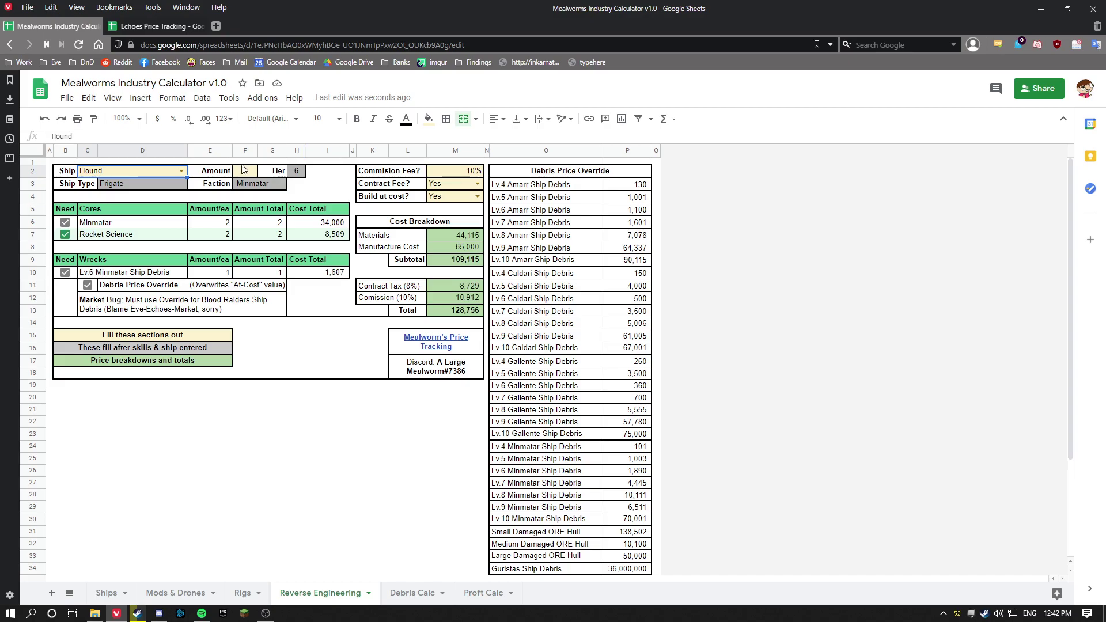
pyautogui.click(254, 174)
pyautogui.click(297, 172)
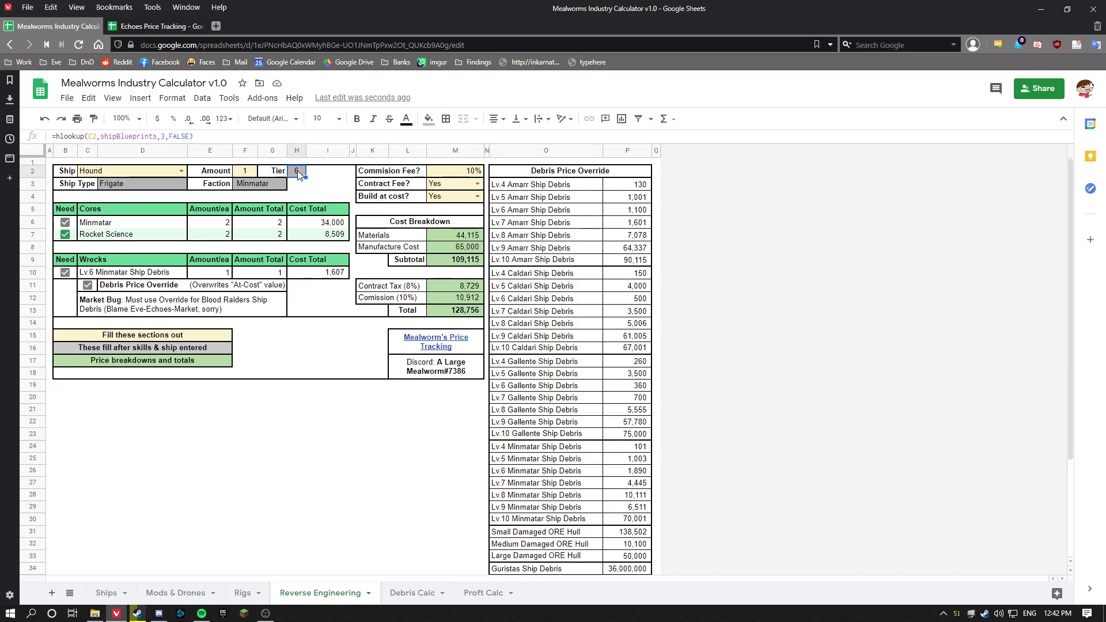
pyautogui.click(136, 183)
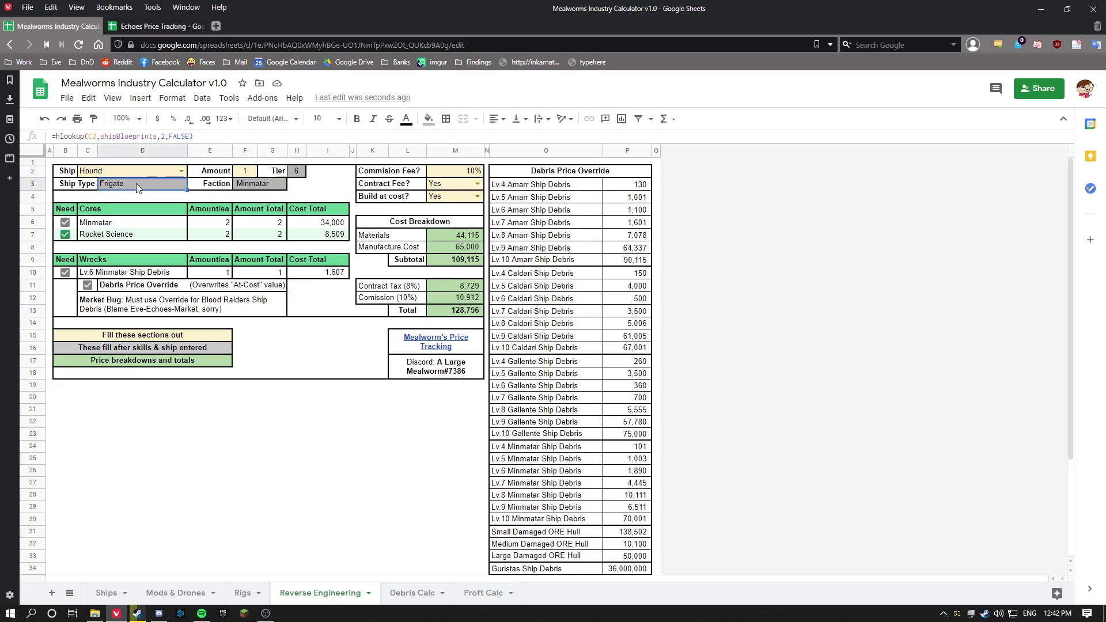
pyautogui.click(257, 186)
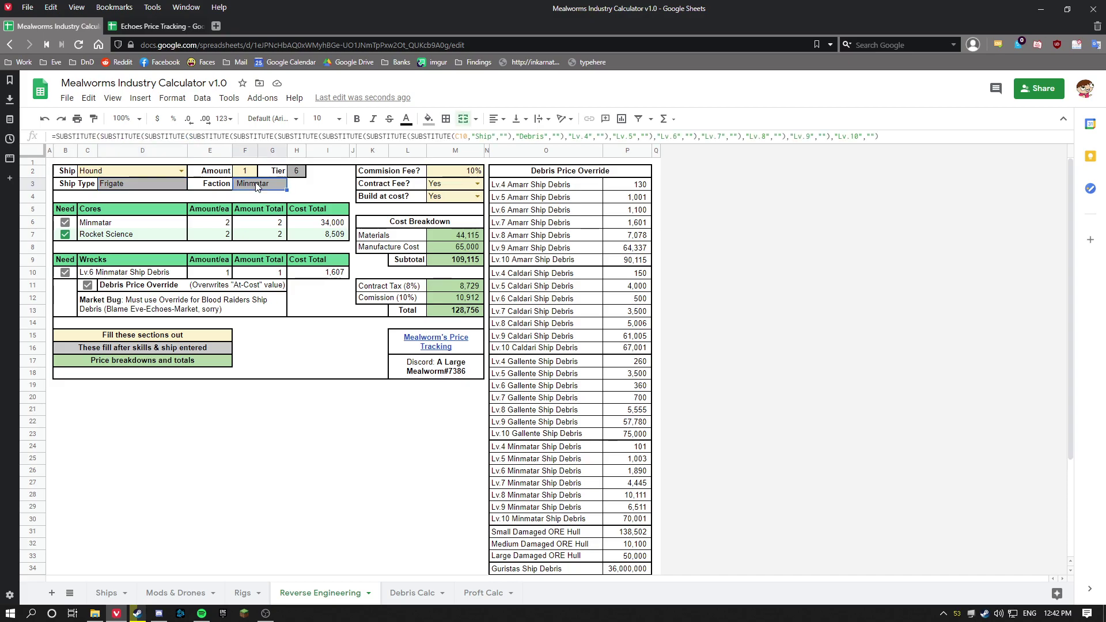
pyautogui.press('Tab')
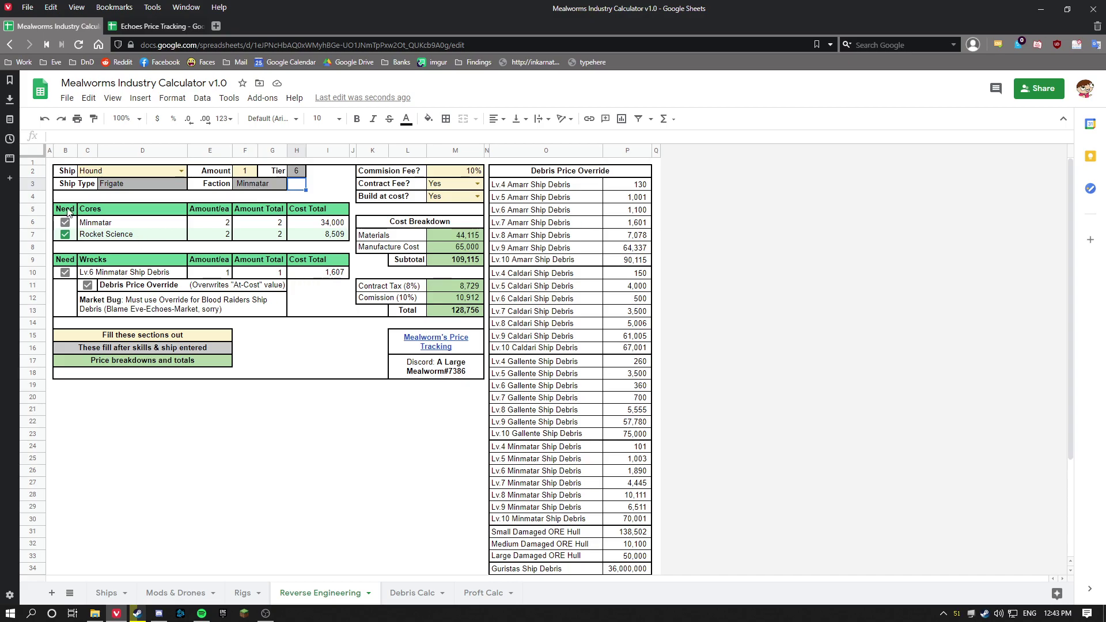
# Examine the amounts and cost totals of the Minmatar and Rocket Science cores and the Minmatar ship debris
pyautogui.click(142, 227)
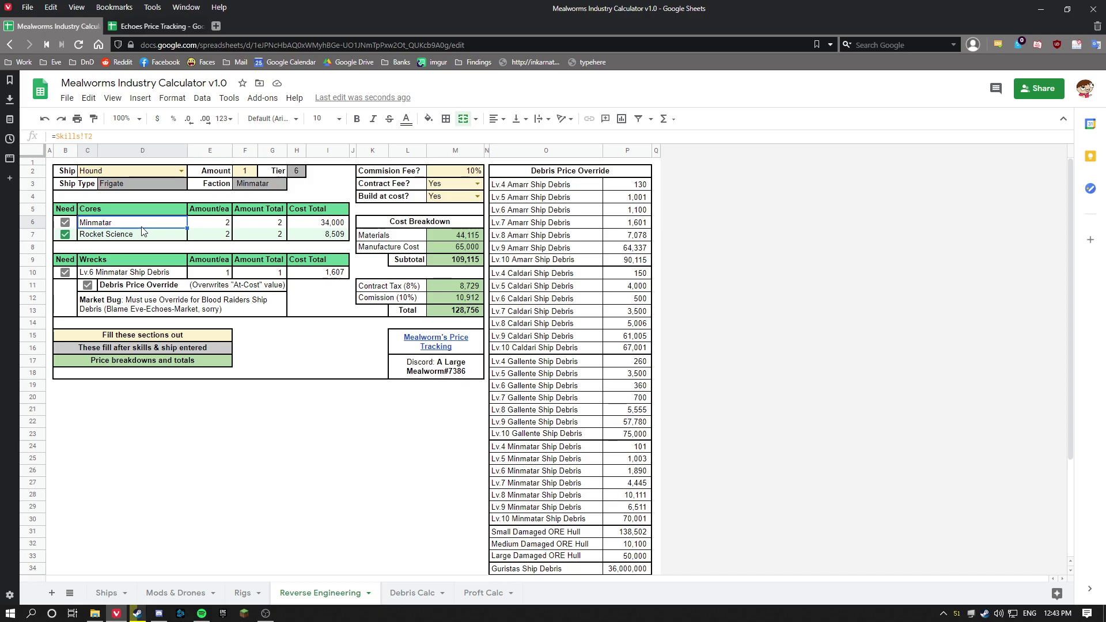
pyautogui.moveTo(144, 232); pyautogui.dragTo(225, 236)
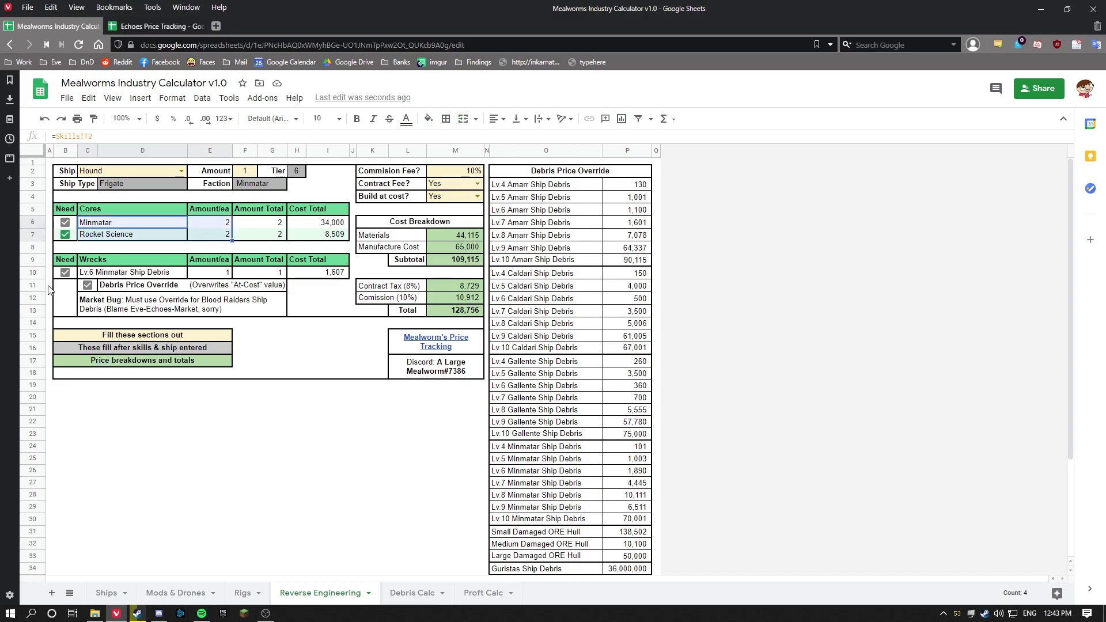
pyautogui.click(117, 275)
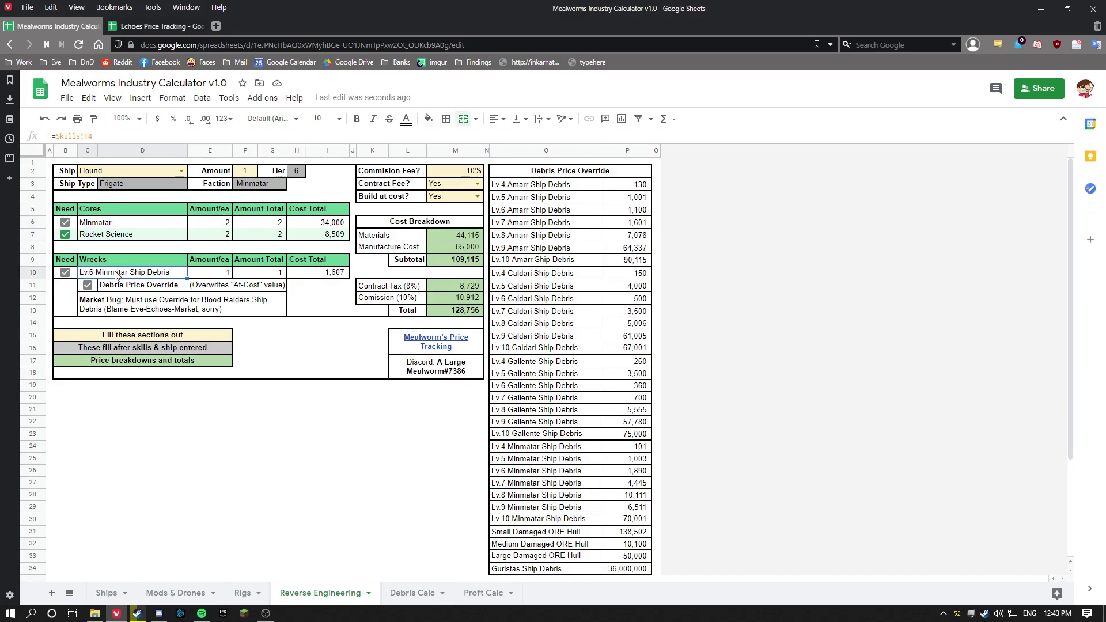
pyautogui.click(211, 274)
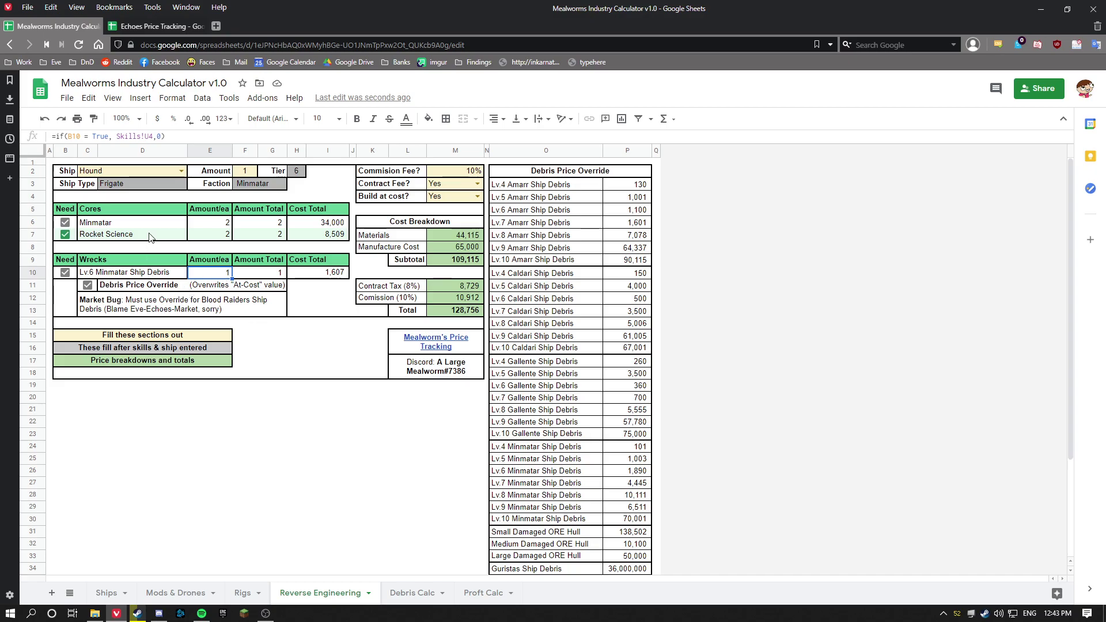
pyautogui.click(330, 279)
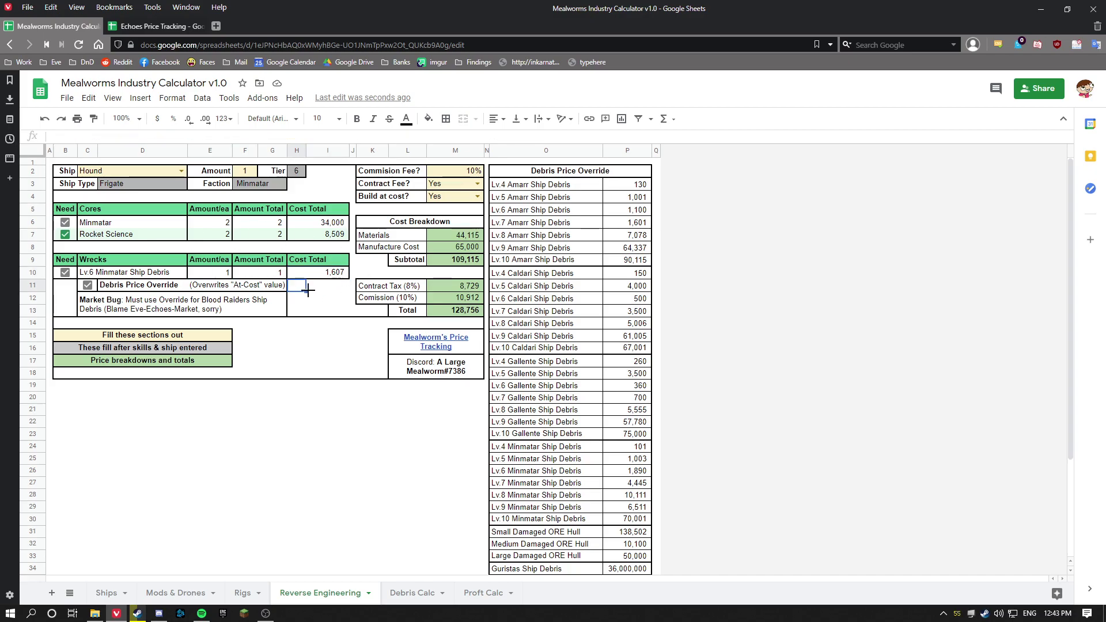
pyautogui.moveTo(154, 224); pyautogui.dragTo(304, 241)
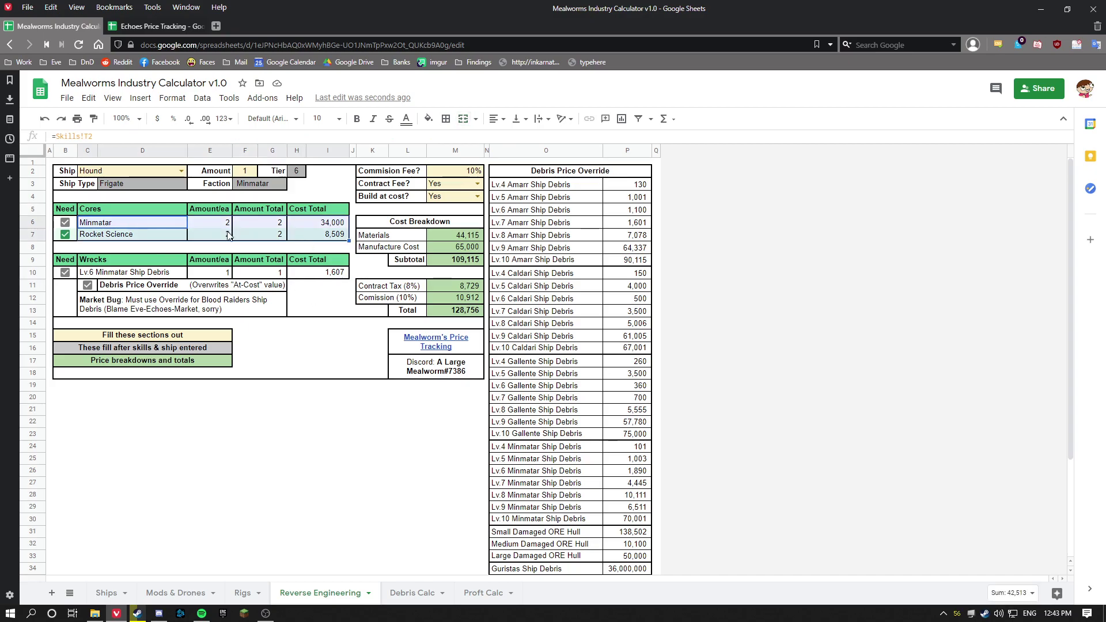
pyautogui.moveTo(157, 35)
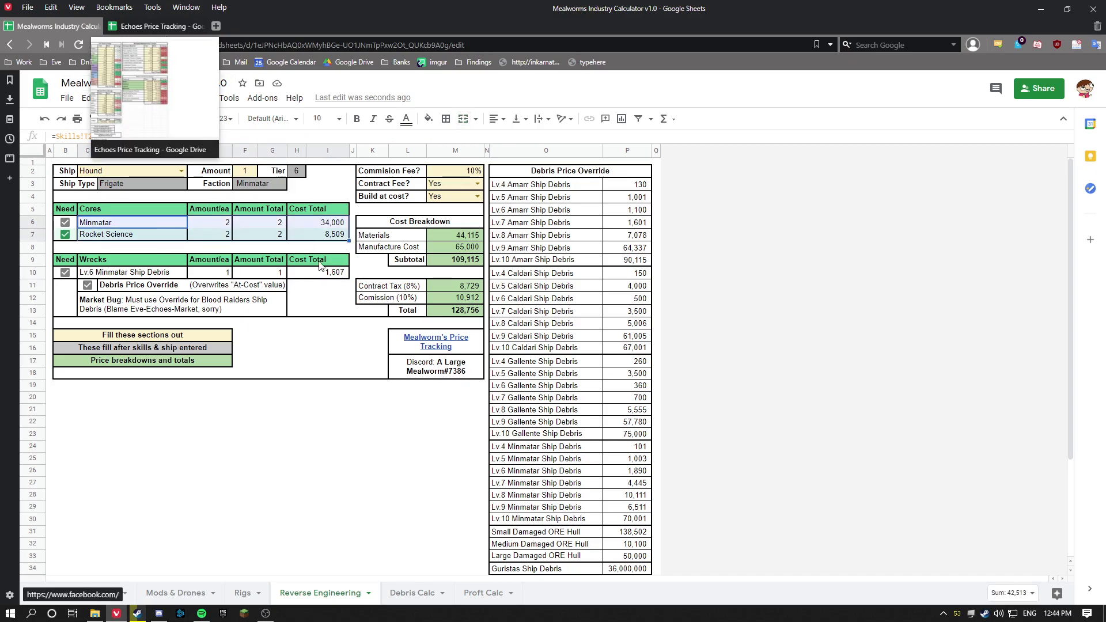
pyautogui.moveTo(166, 273); pyautogui.dragTo(322, 277)
pyautogui.click(320, 287)
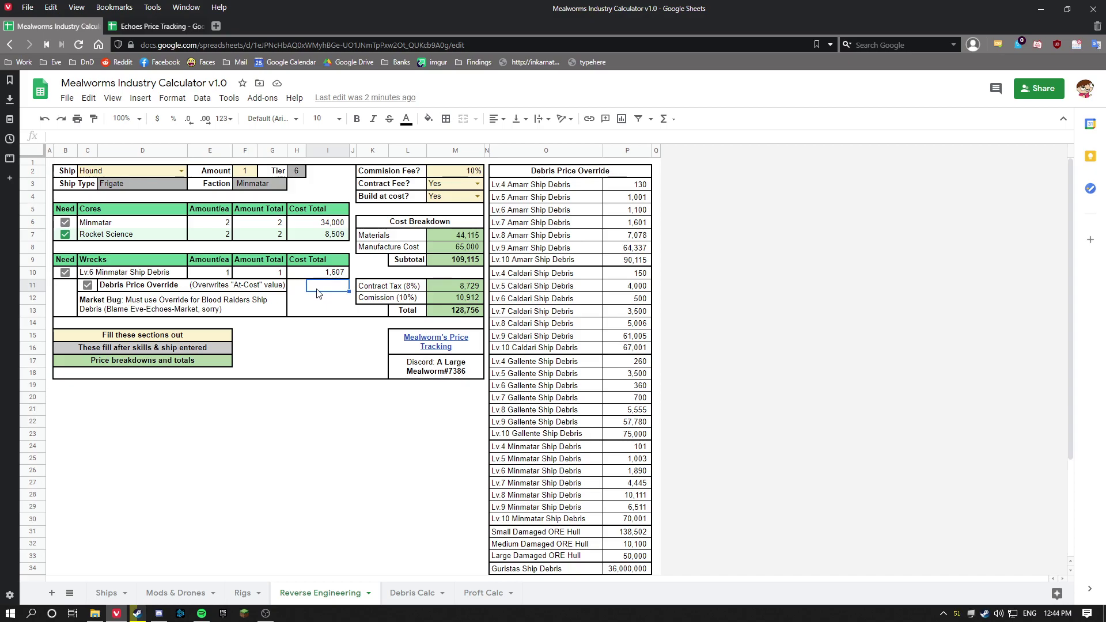
# Turn off the debris price override and examine the override price list and the market bug note
pyautogui.click(88, 286)
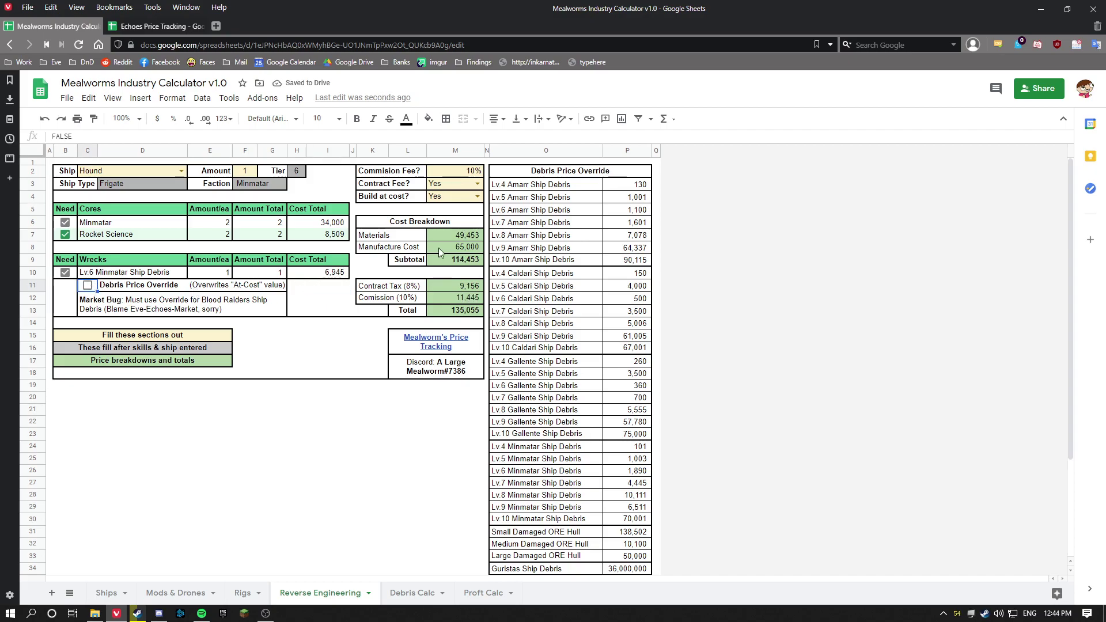
pyautogui.moveTo(513, 171); pyautogui.dragTo(627, 567)
pyautogui.scroll(3, 576, 346)
pyautogui.scroll(-3, 543, 207)
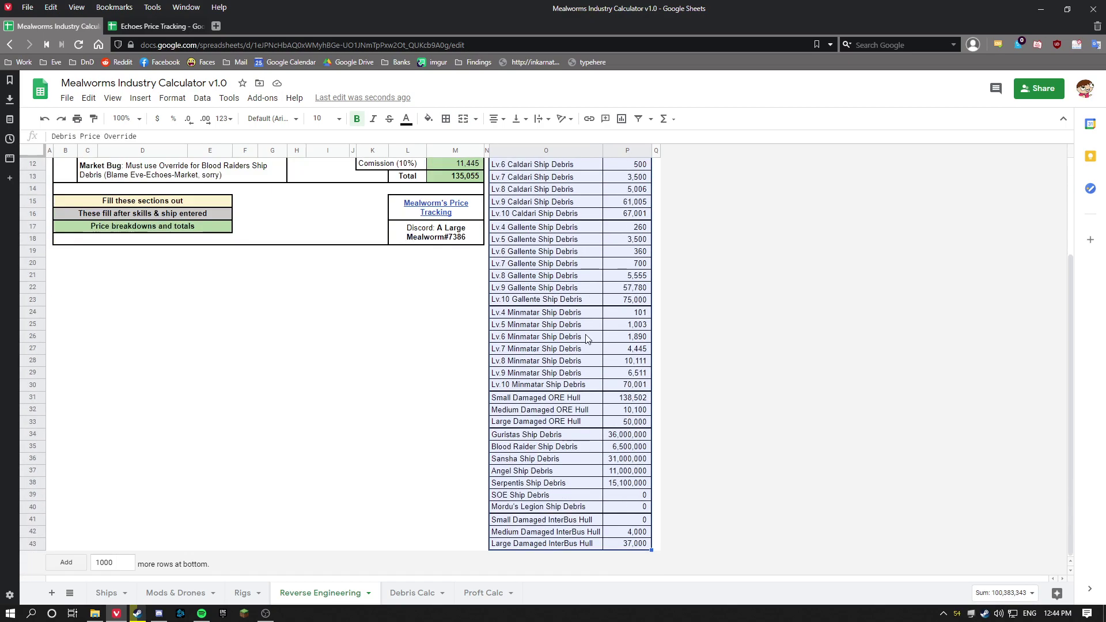
pyautogui.scroll(3, 547, 230)
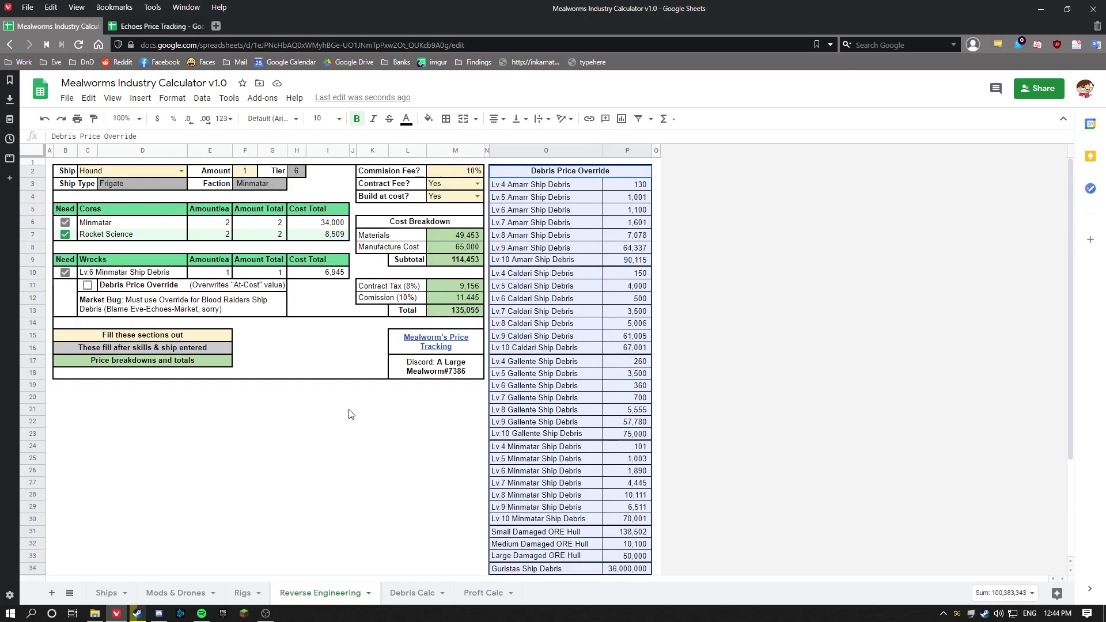
pyautogui.click(339, 353)
pyautogui.click(172, 313)
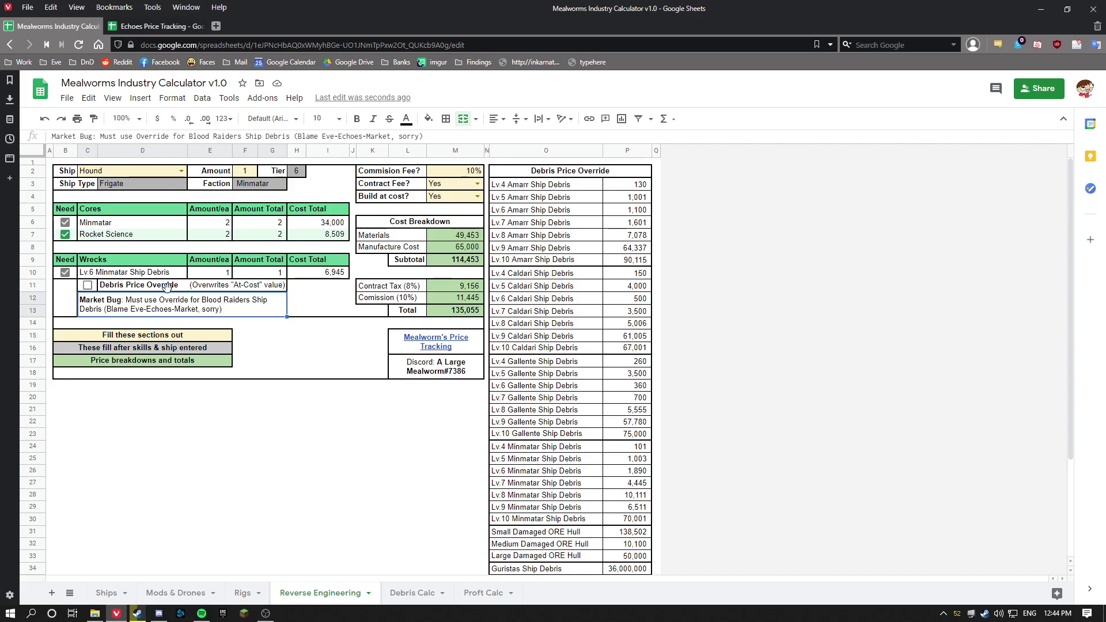
# Set the ship on the Reverse Engineering sheet to Ashimmu
pyautogui.click(180, 171)
pyautogui.press('BackSpace')
pyautogui.press('BackSpace')
pyautogui.press('BackSpace')
pyautogui.press('BackSpace')
pyautogui.press('BackSpace')
pyautogui.write('ash')
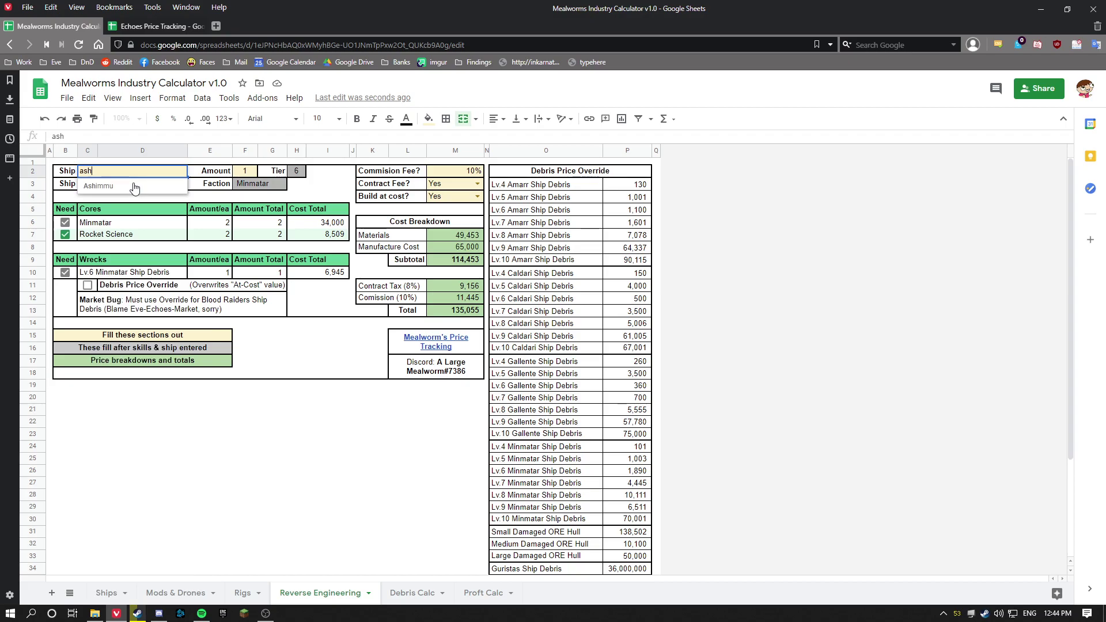
pyautogui.click(134, 187)
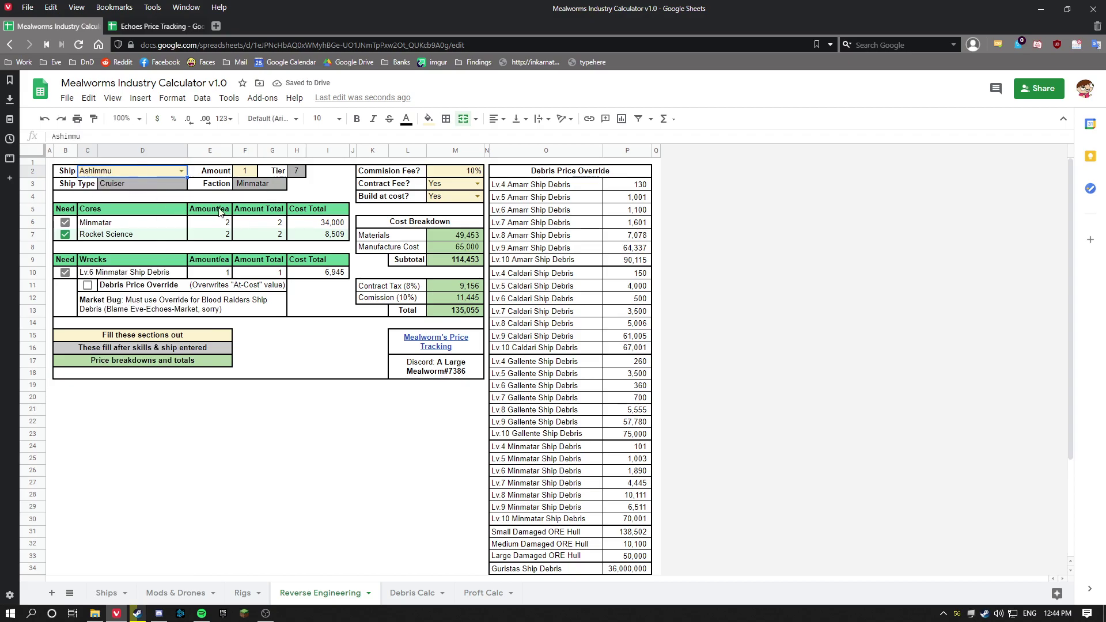
# Check the Blood Raider debris cost total and turn on the debris price override
pyautogui.click(322, 276)
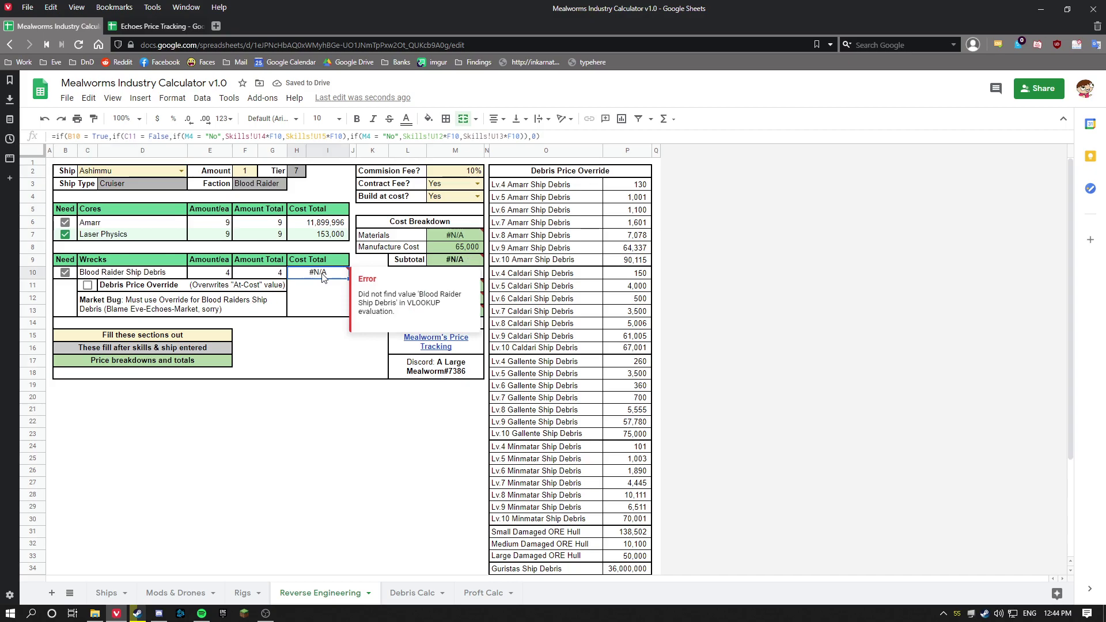
pyautogui.click(337, 351)
pyautogui.click(90, 286)
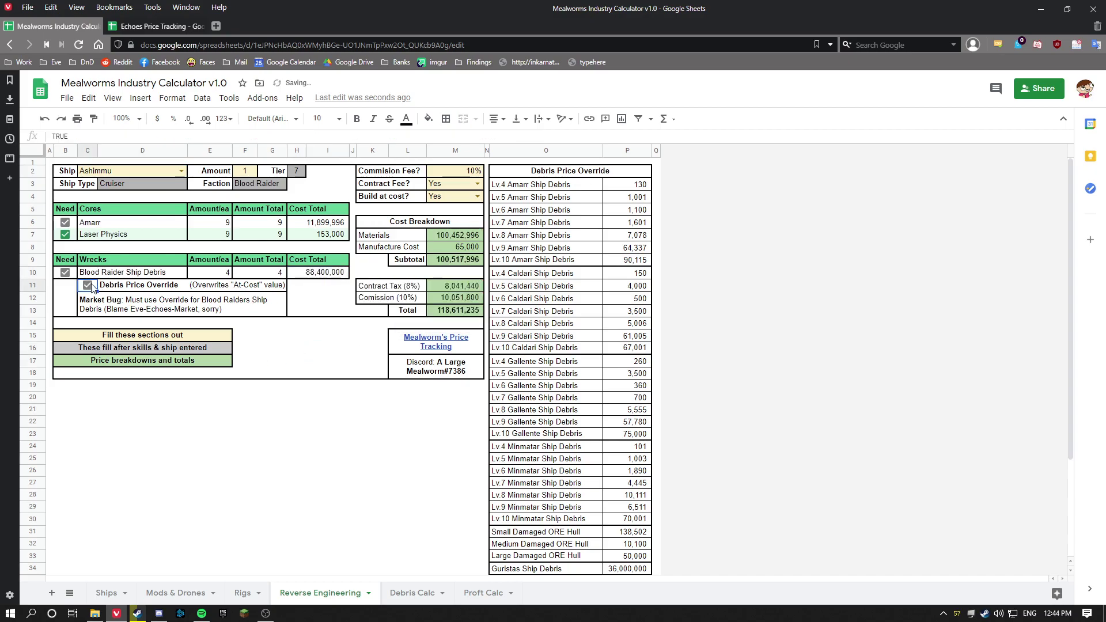
# Bold the Blood Raider Ship Debris row in the override list and compare its price with the wreck's cost total
pyautogui.scroll(-2, 570, 311)
pyautogui.moveTo(509, 449); pyautogui.dragTo(619, 450)
pyautogui.hotkey('ctrl', 'b')
pyautogui.click(407, 421)
pyautogui.click(542, 451)
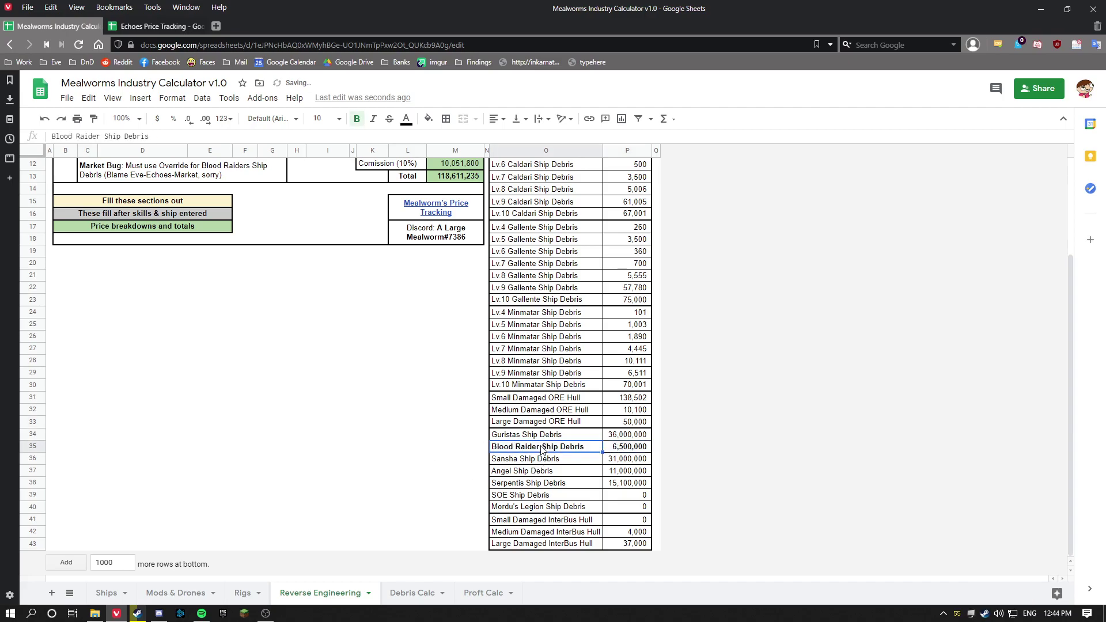
pyautogui.click(631, 449)
pyautogui.scroll(4, 299, 340)
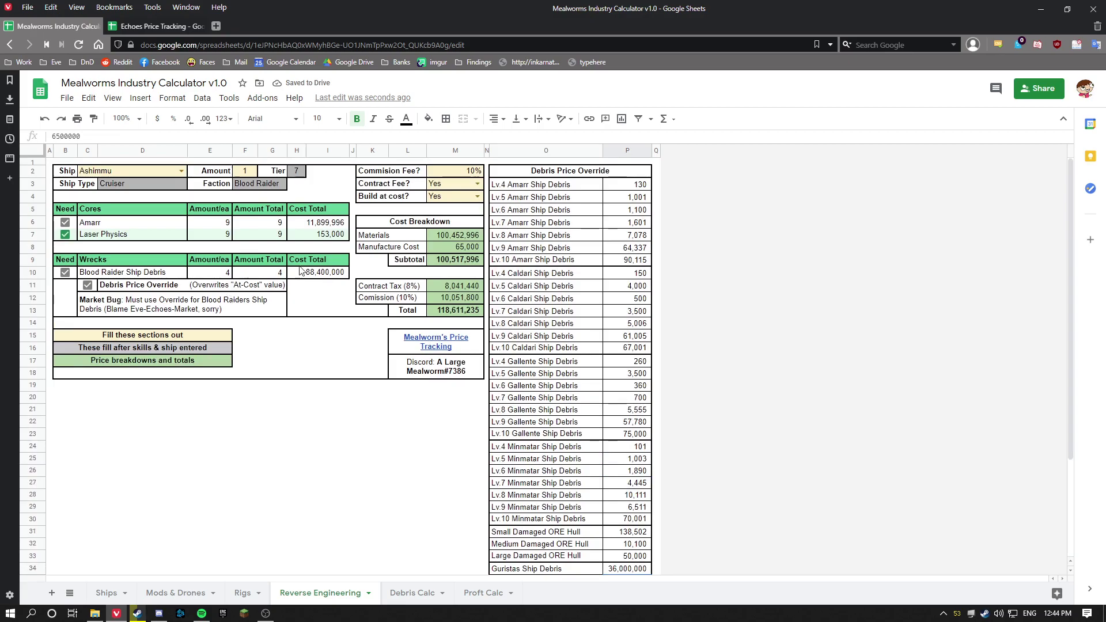
pyautogui.click(333, 274)
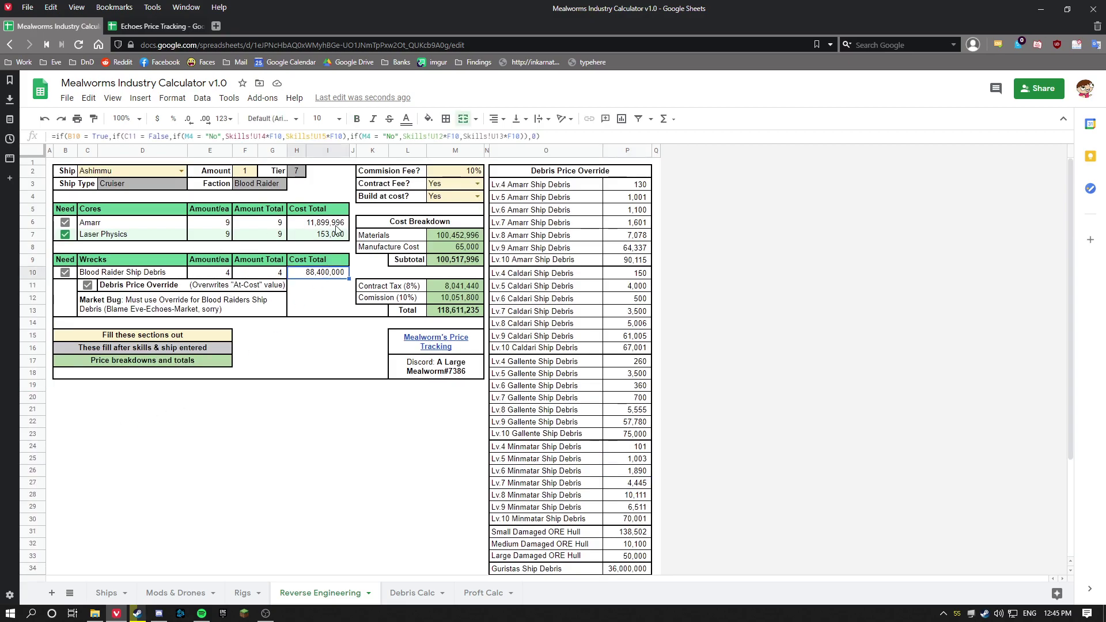
# Review the commission fee, contract fee and build-at-cost options and the commission in the cost breakdown
pyautogui.moveTo(379, 172); pyautogui.dragTo(449, 199)
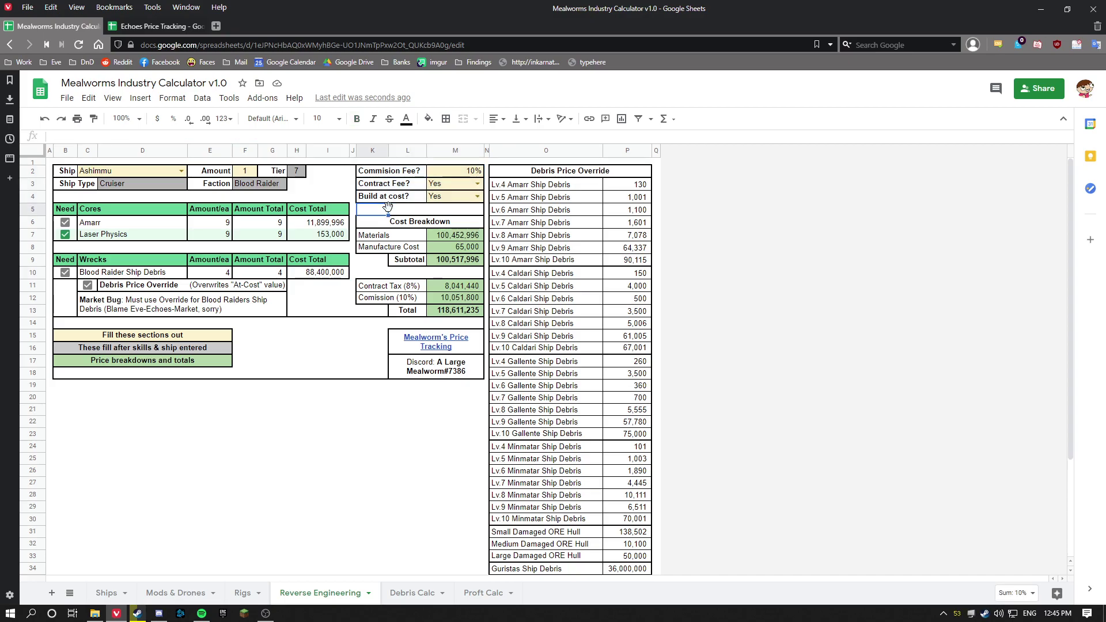
pyautogui.press('Right')
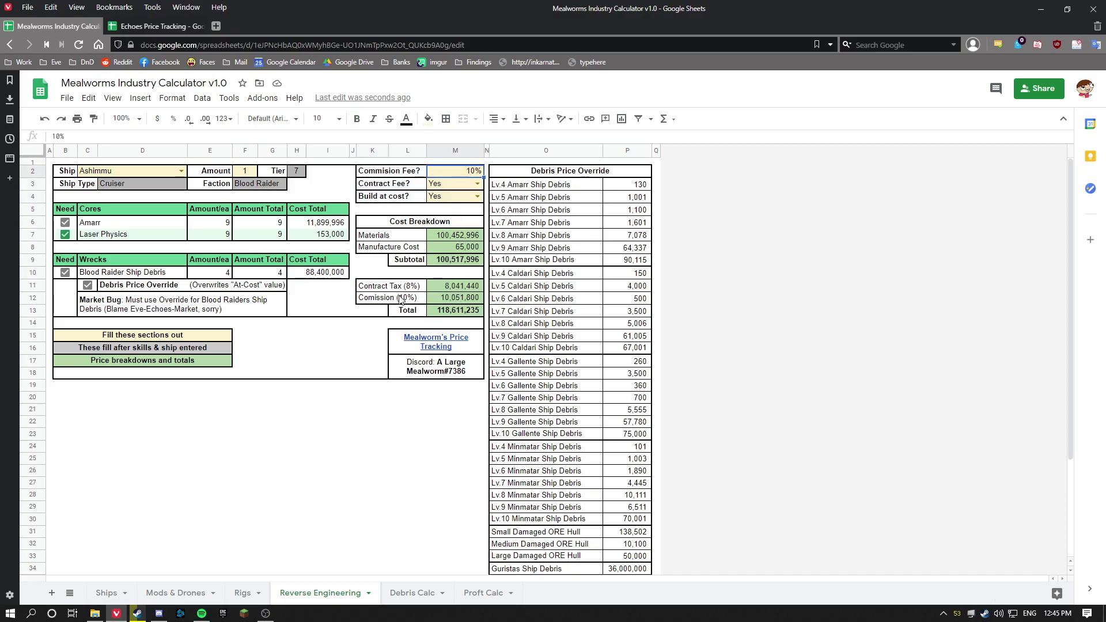
pyautogui.click(419, 298)
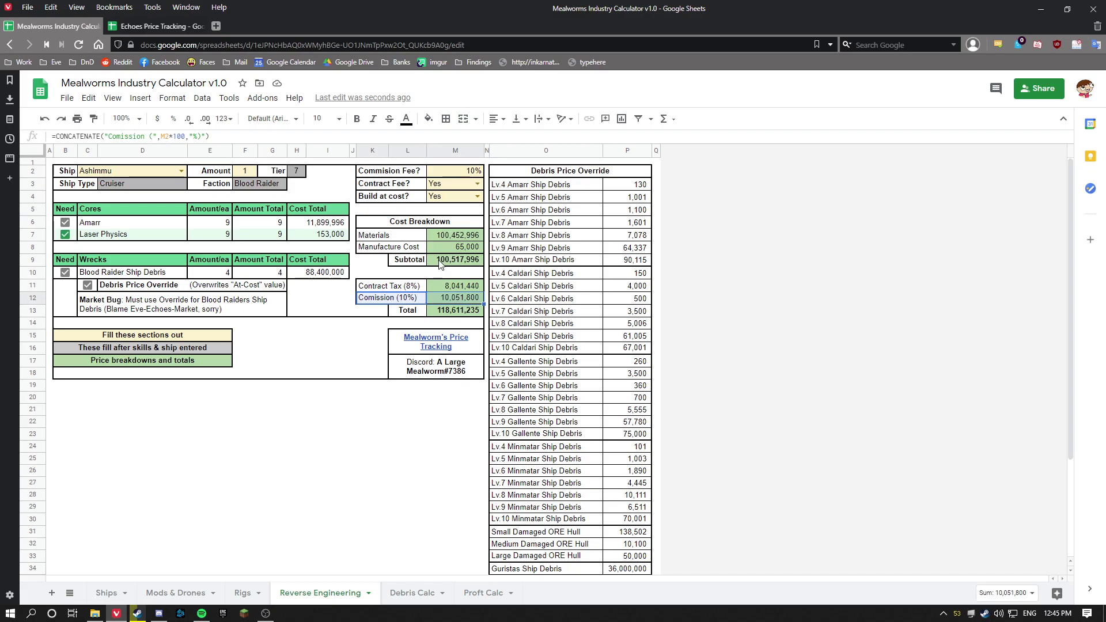
# Check the contract fee and build-at-cost settings against the cost totals of the wreck and both cores
pyautogui.click(452, 187)
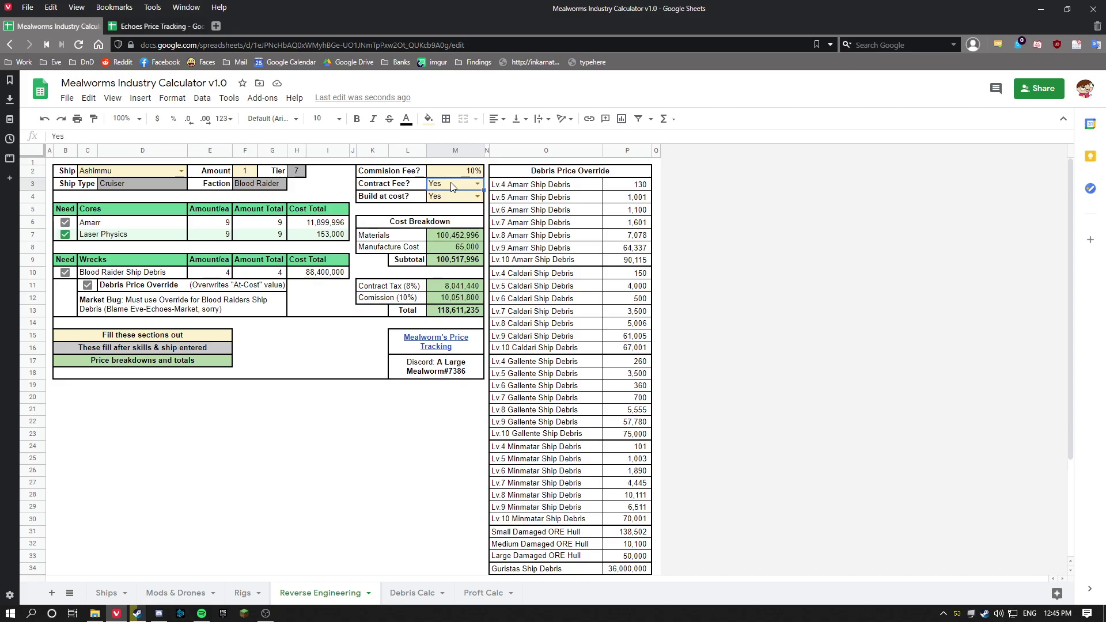
pyautogui.click(459, 198)
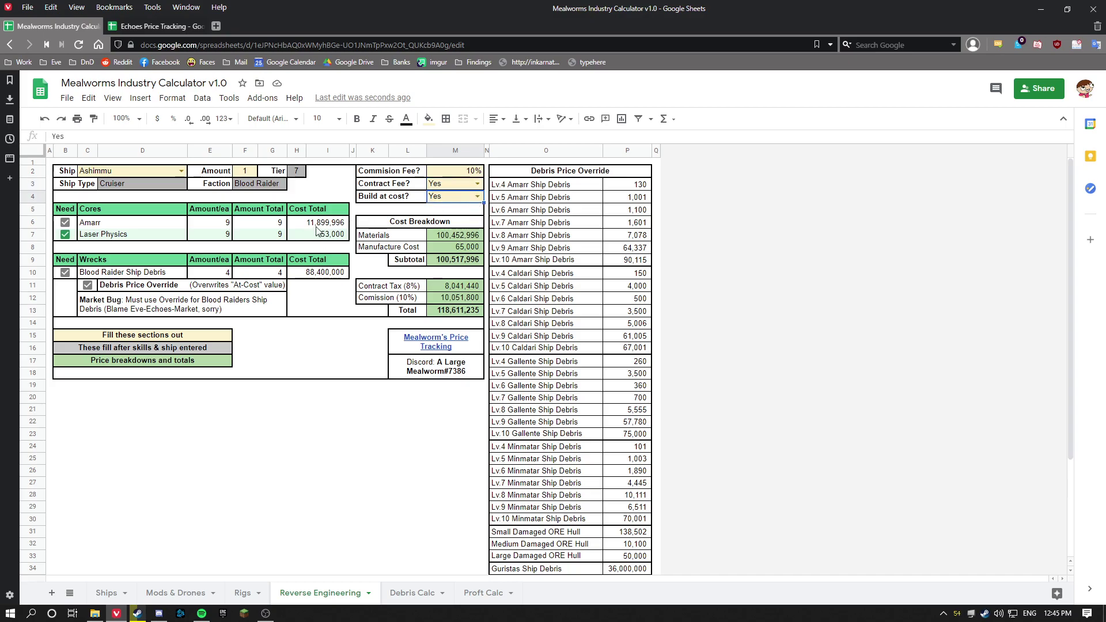
pyautogui.click(322, 275)
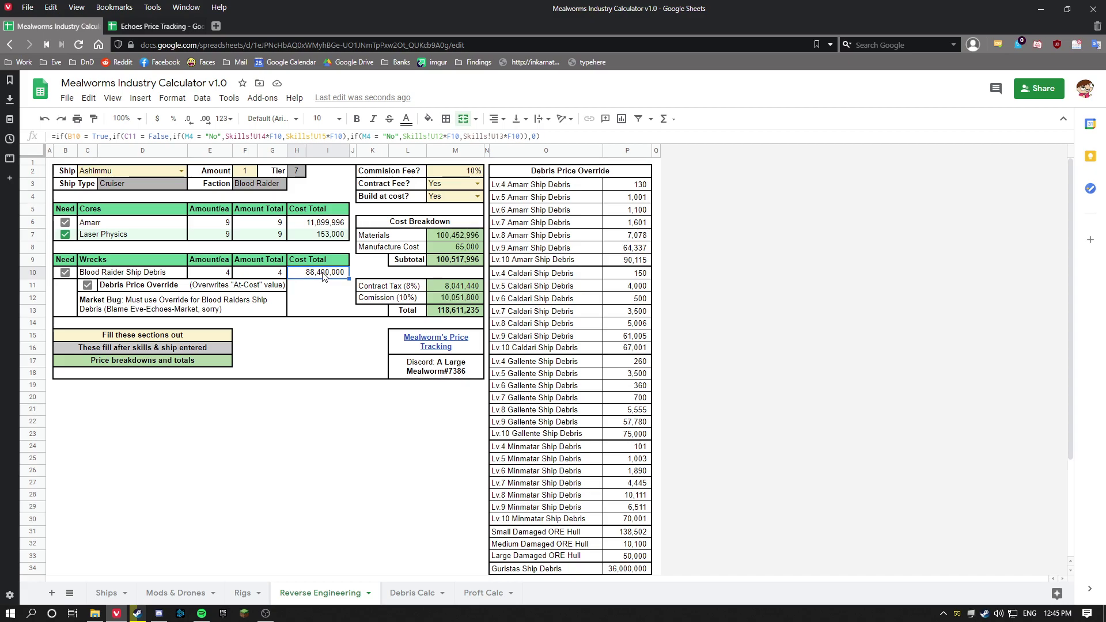
pyautogui.moveTo(291, 224); pyautogui.dragTo(317, 238)
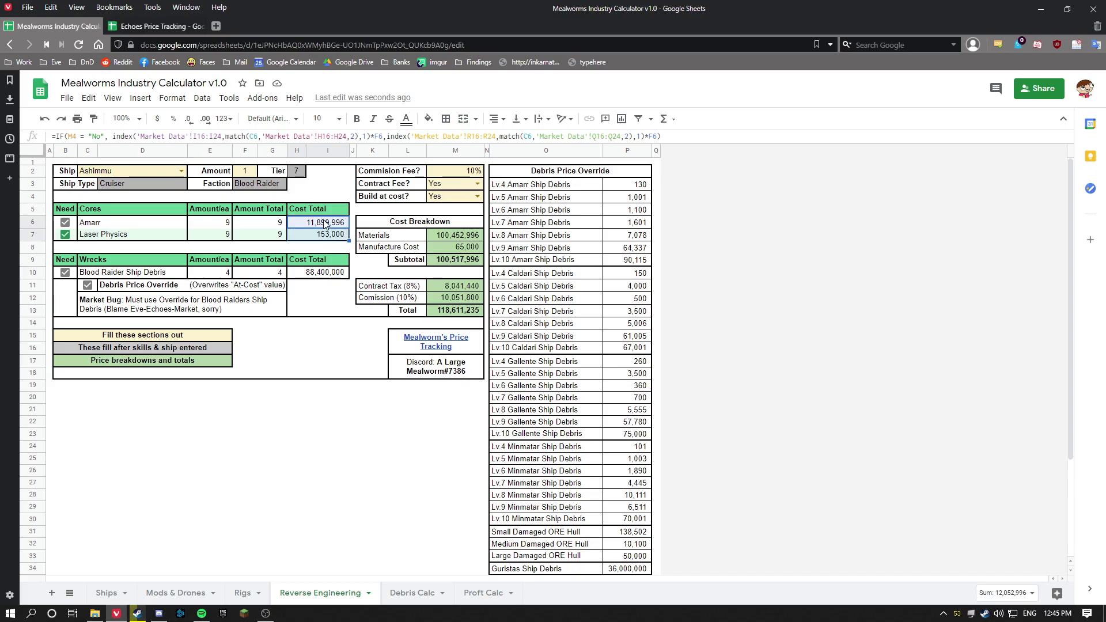
# Set the Reverse Engineering sheet's build-at-cost option to No and check the overall total against the core cost totals
pyautogui.moveTo(112, 226); pyautogui.dragTo(323, 235)
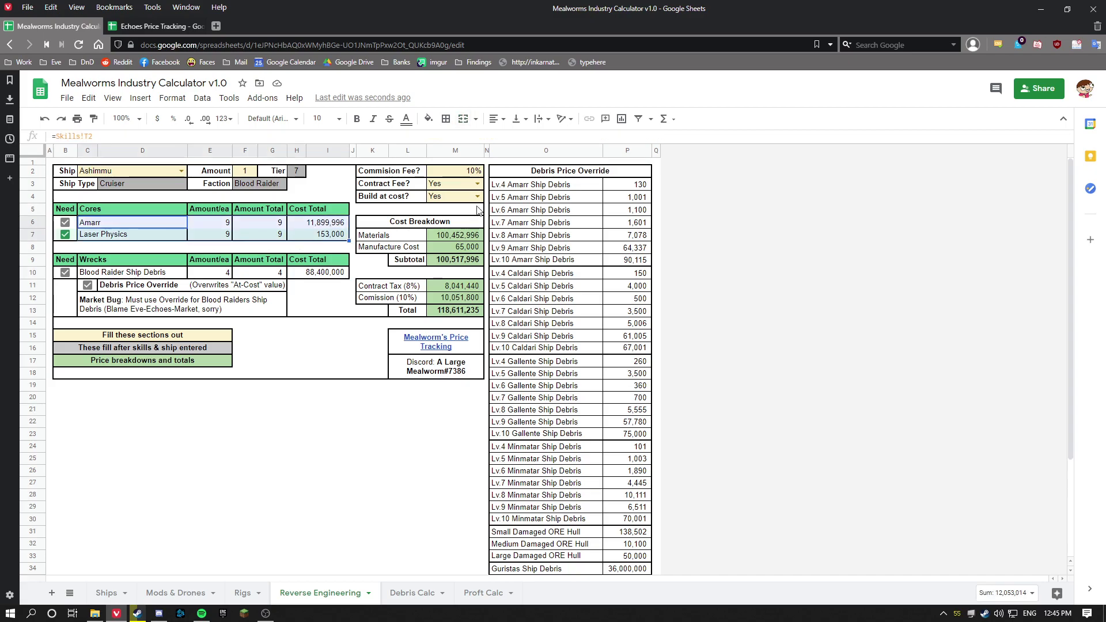
pyautogui.click(477, 197)
pyautogui.click(438, 228)
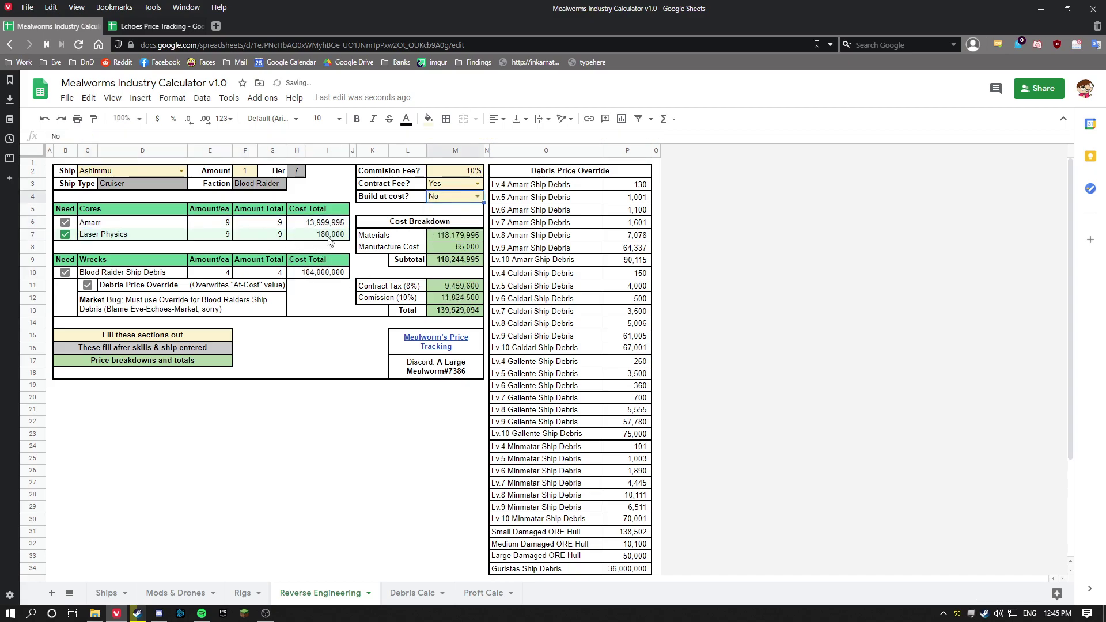
pyautogui.click(445, 312)
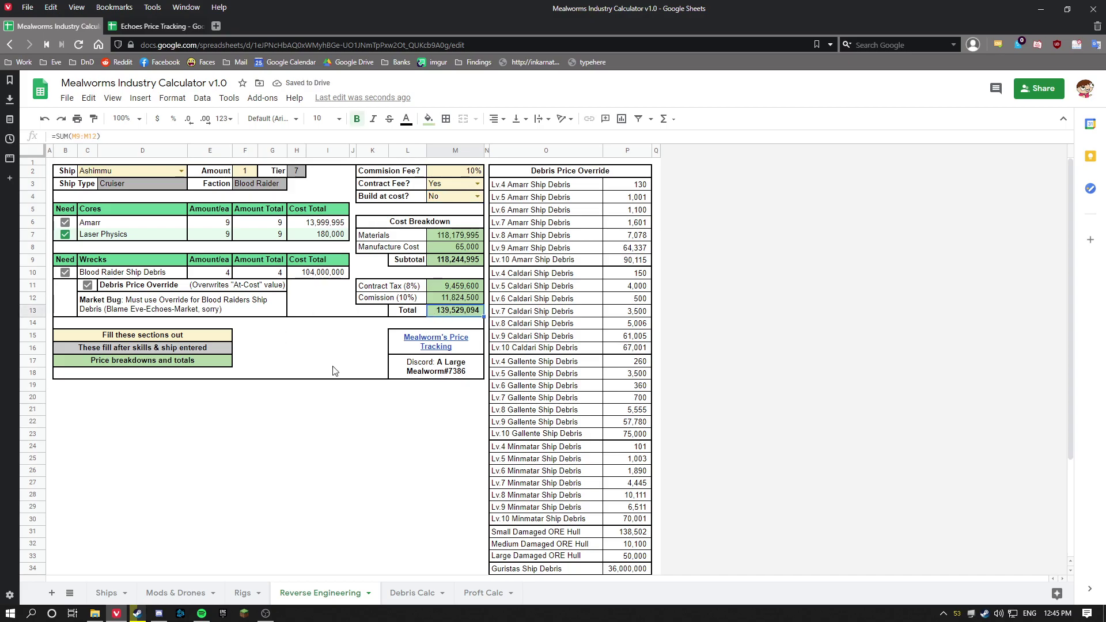
pyautogui.click(302, 351)
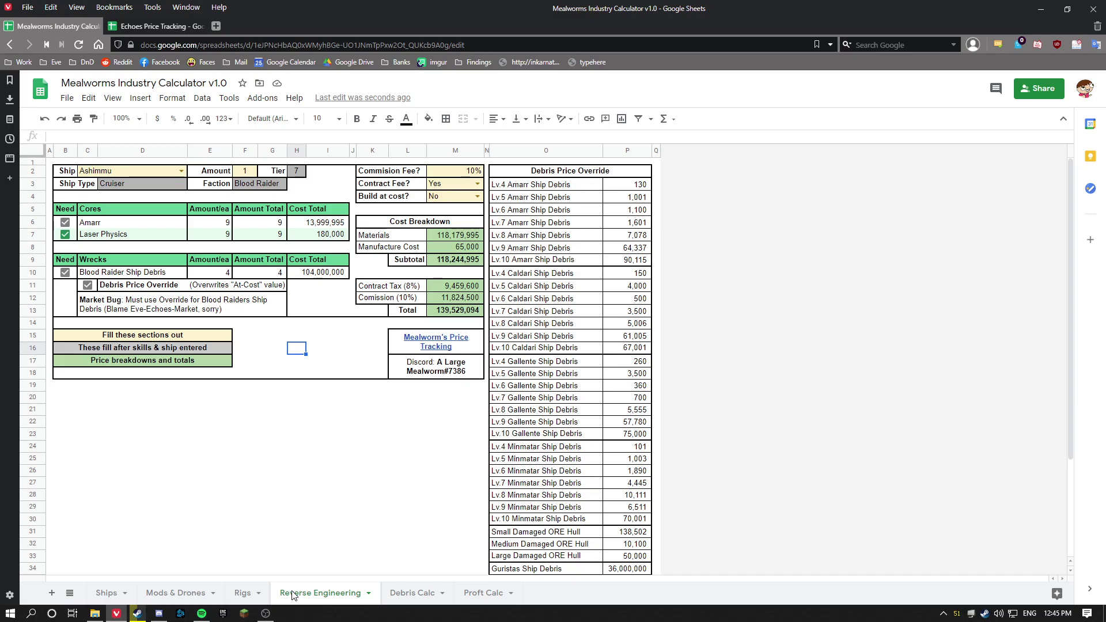
# Correct the misspelled sheet name "Proft Calc" to "Profit Calc"
pyautogui.rightClick(475, 594)
pyautogui.click(505, 449)
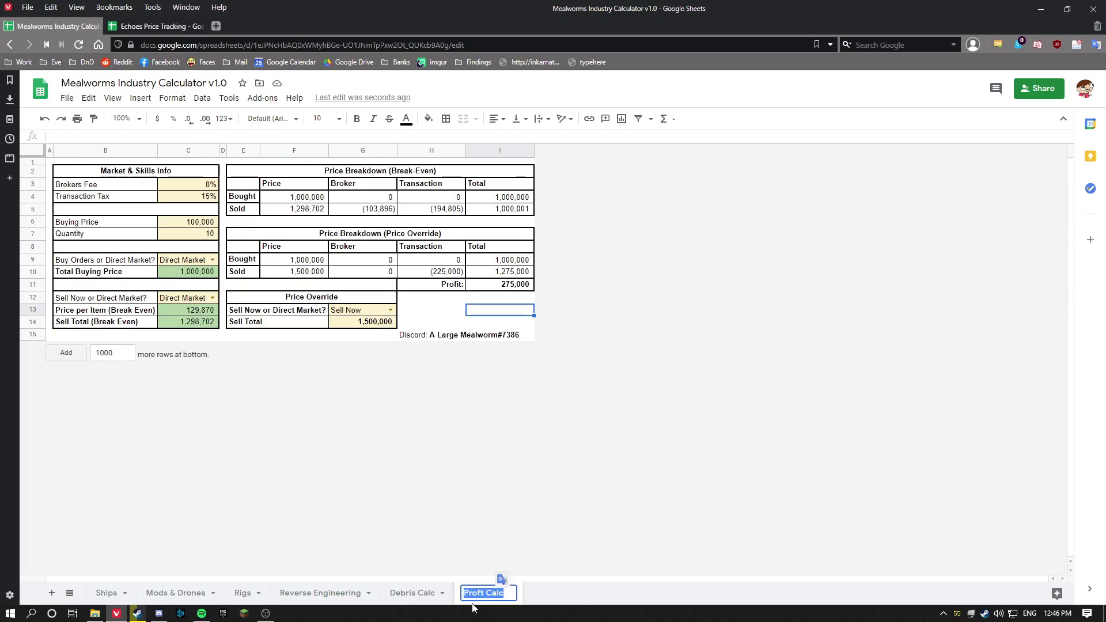
pyautogui.click(478, 593)
pyautogui.write('i')
pyautogui.press('Return')
# Open the Debris Calc sheet and review its Scrap Metal skill values for Basic, Advanced and Expert
pyautogui.click(419, 594)
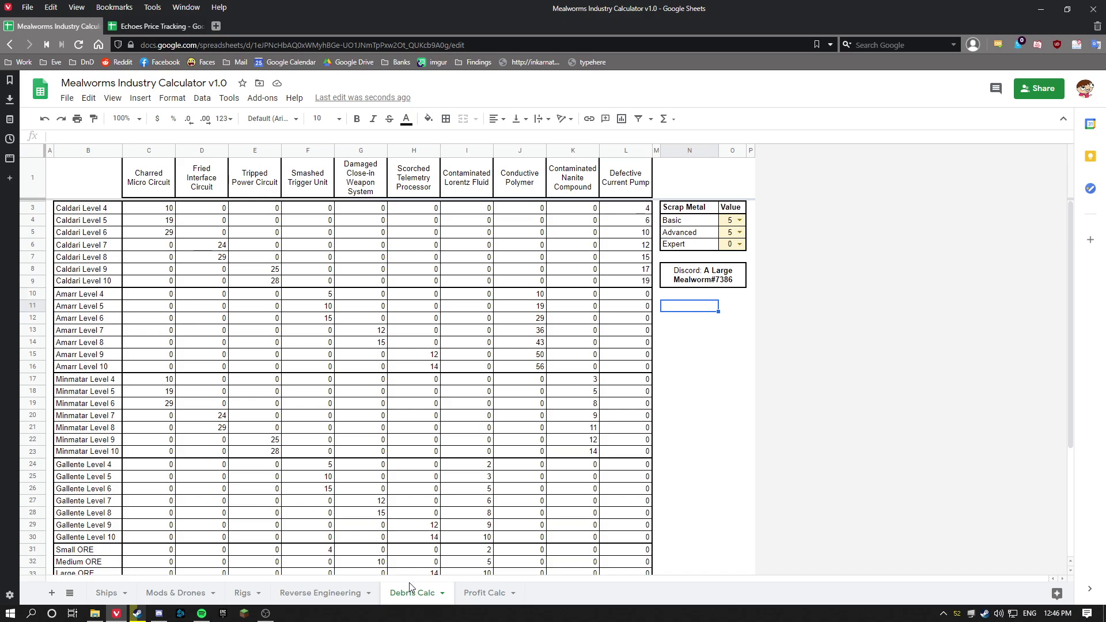
pyautogui.click(683, 211)
pyautogui.keyDown('shift'); pyautogui.click(731, 246); pyautogui.keyUp('shift')
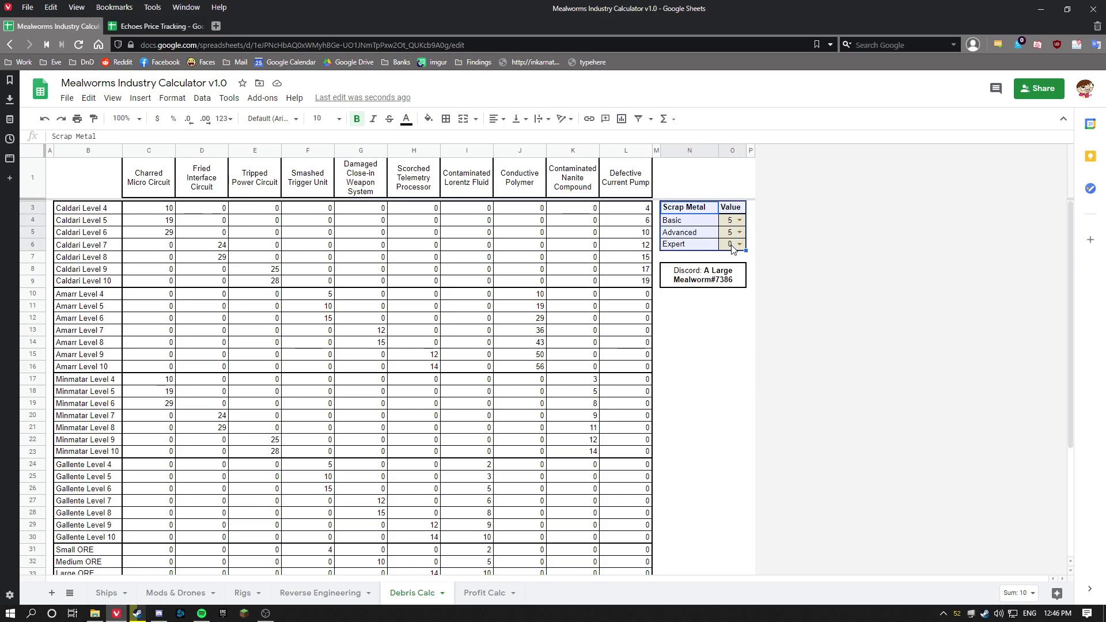
pyautogui.click(700, 369)
pyautogui.hotkey('ctrl', 'z')
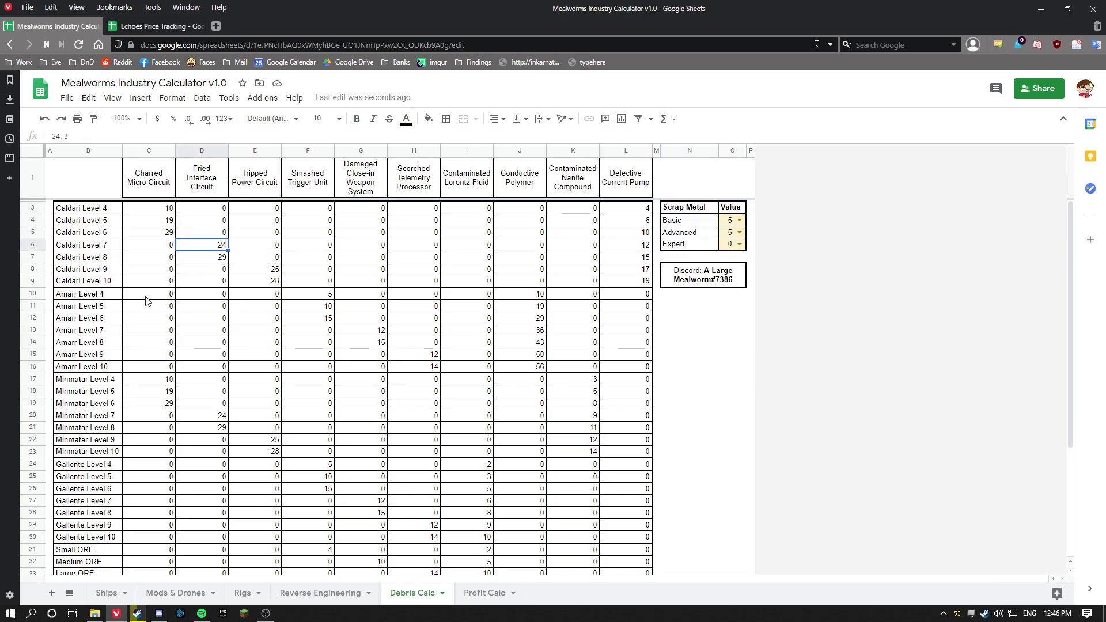
# Bold all debris row labels from Caldari Level 4 to Guristas and widen their column slightly to fit
pyautogui.moveTo(81, 212); pyautogui.dragTo(97, 525)
pyautogui.hotkey('ctrl', 'b')
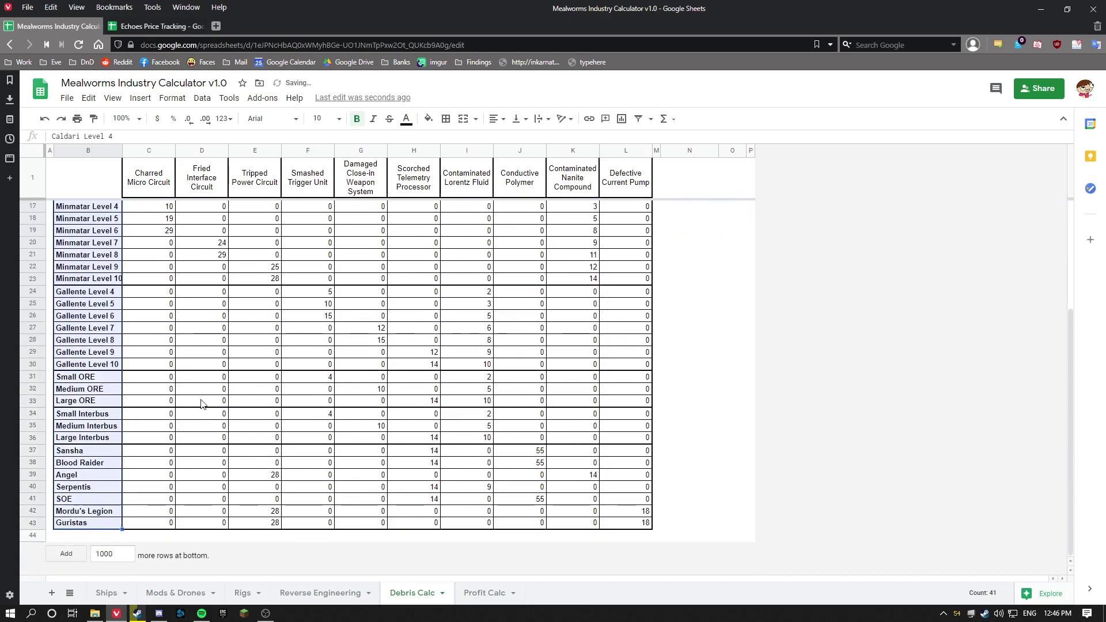
pyautogui.click(201, 401)
pyautogui.scroll(3, 201, 400)
pyautogui.moveTo(120, 147); pyautogui.dragTo(124, 147)
# Check the Smashed Trigger Unit and Conductive Polymer yields for Amarr Level 4 debris
pyautogui.click(92, 295)
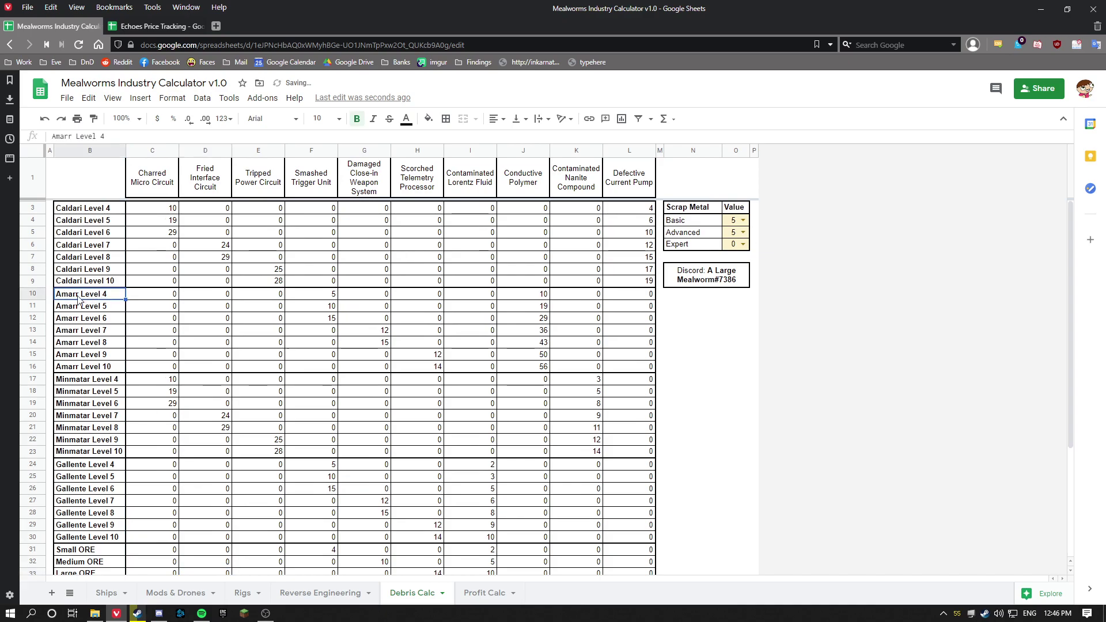
pyautogui.click(307, 298)
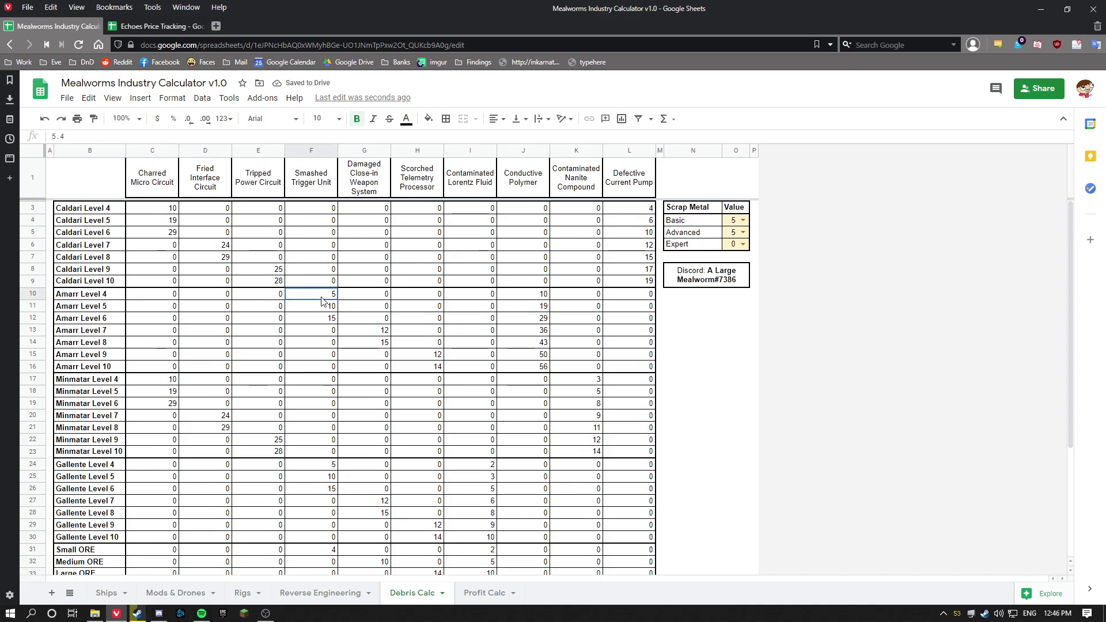
pyautogui.click(528, 299)
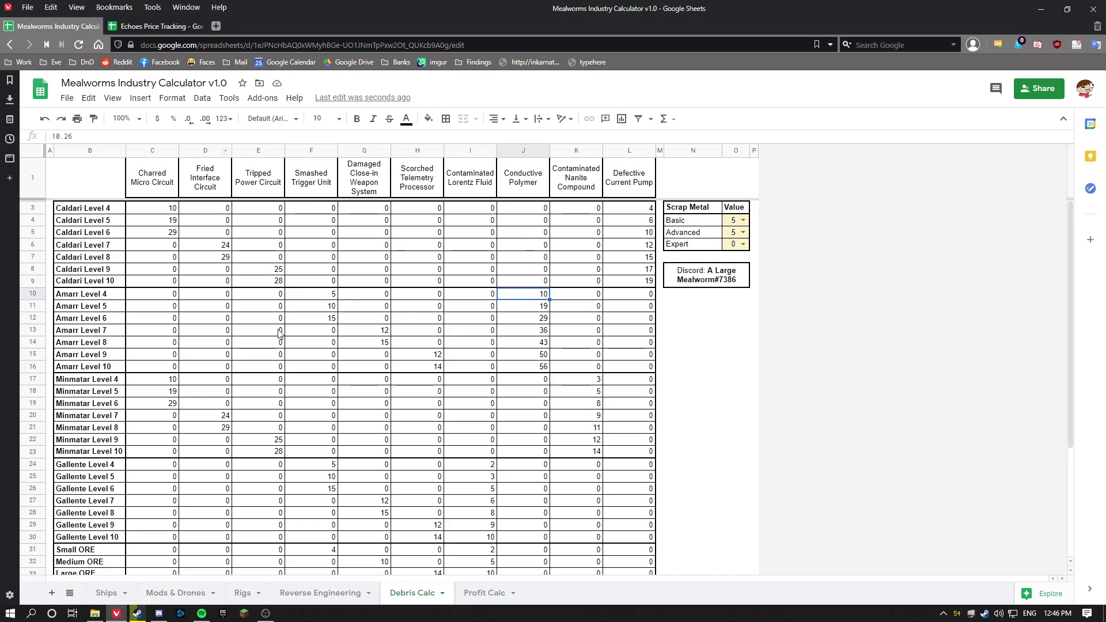
# Format all yield values in the debris table to show two decimal places
pyautogui.moveTo(159, 209); pyautogui.dragTo(423, 282)
pyautogui.moveTo(493, 298); pyautogui.dragTo(637, 524)
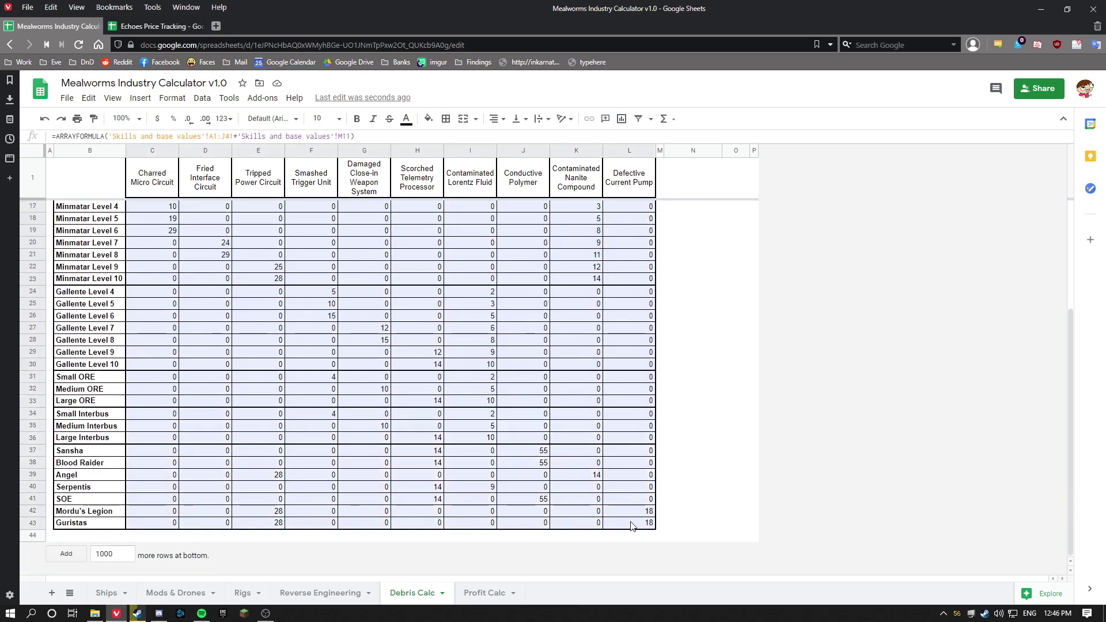
pyautogui.scroll(2, 476, 359)
pyautogui.scroll(3, 475, 359)
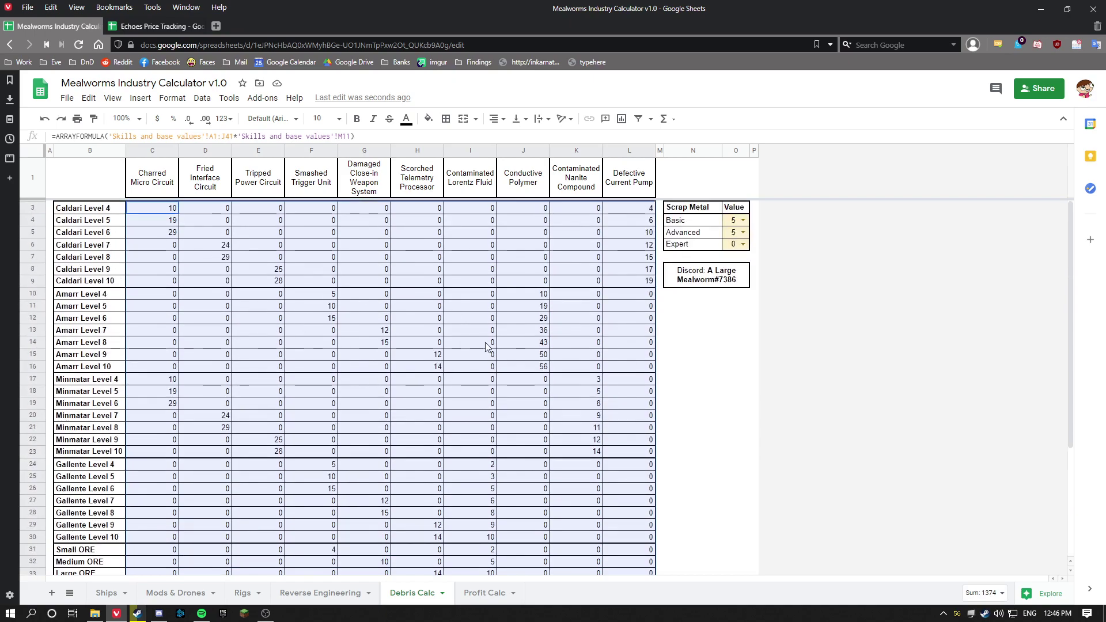
pyautogui.click(189, 119)
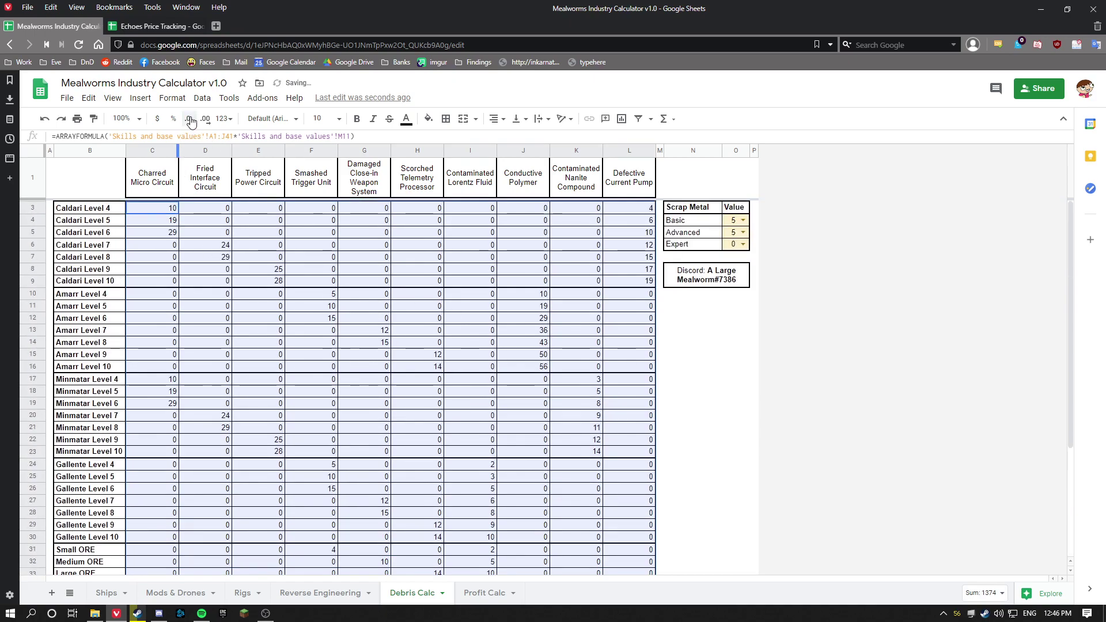
pyautogui.click(205, 119)
pyautogui.click(206, 119)
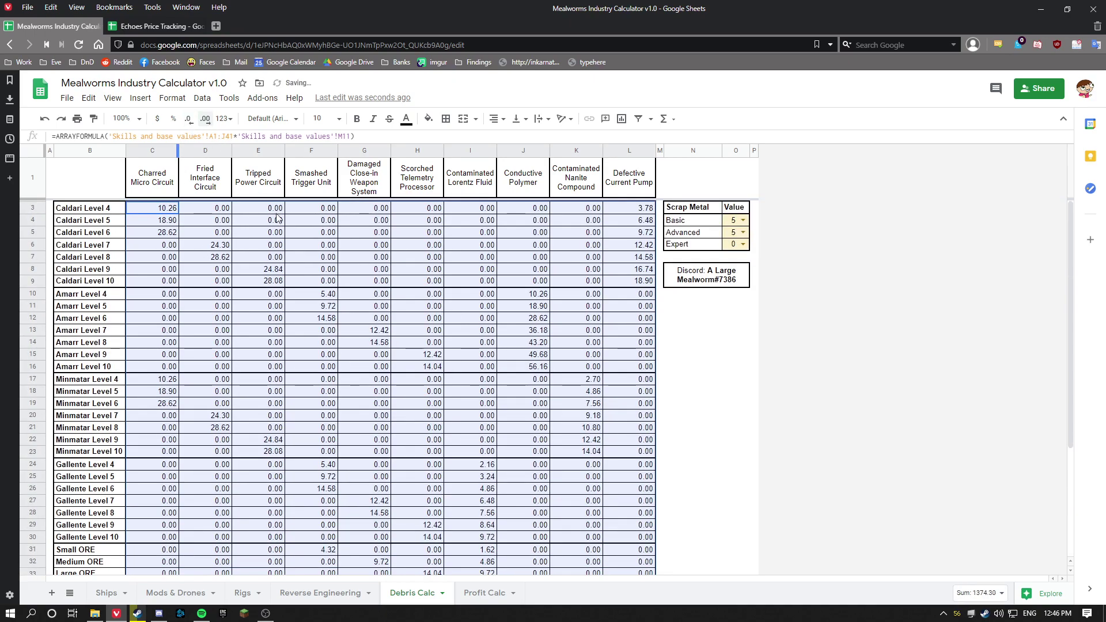
# Examine individual debris yields in the Amarr and Caldari rows, including Charred Micro Circuit for Caldari Level 4
pyautogui.click(522, 342)
pyautogui.click(425, 356)
pyautogui.click(369, 335)
pyautogui.click(324, 310)
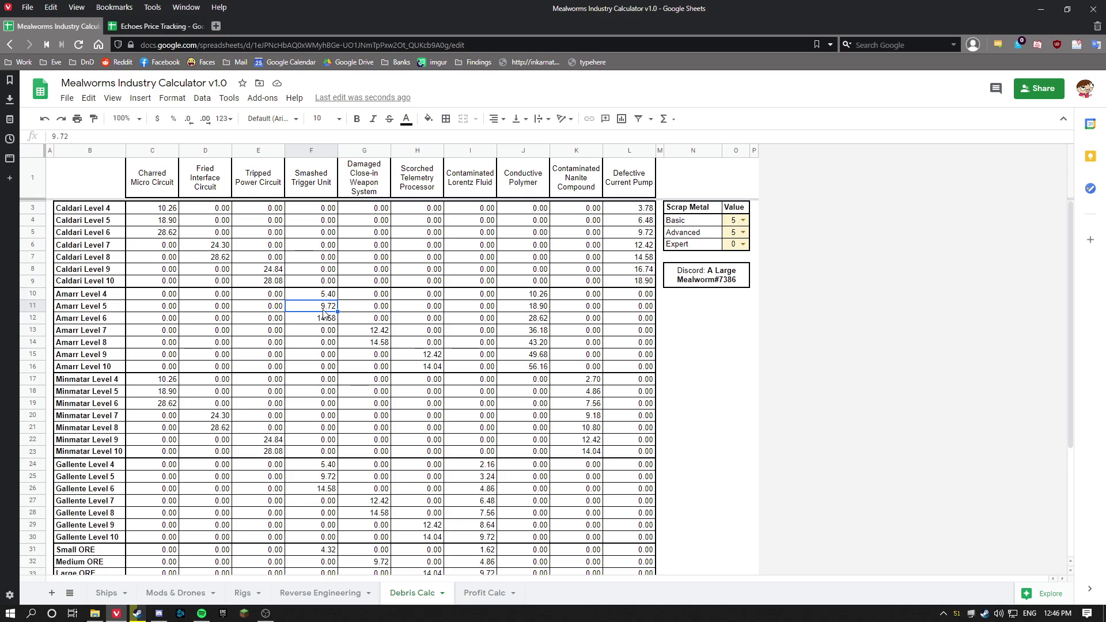
pyautogui.click(161, 212)
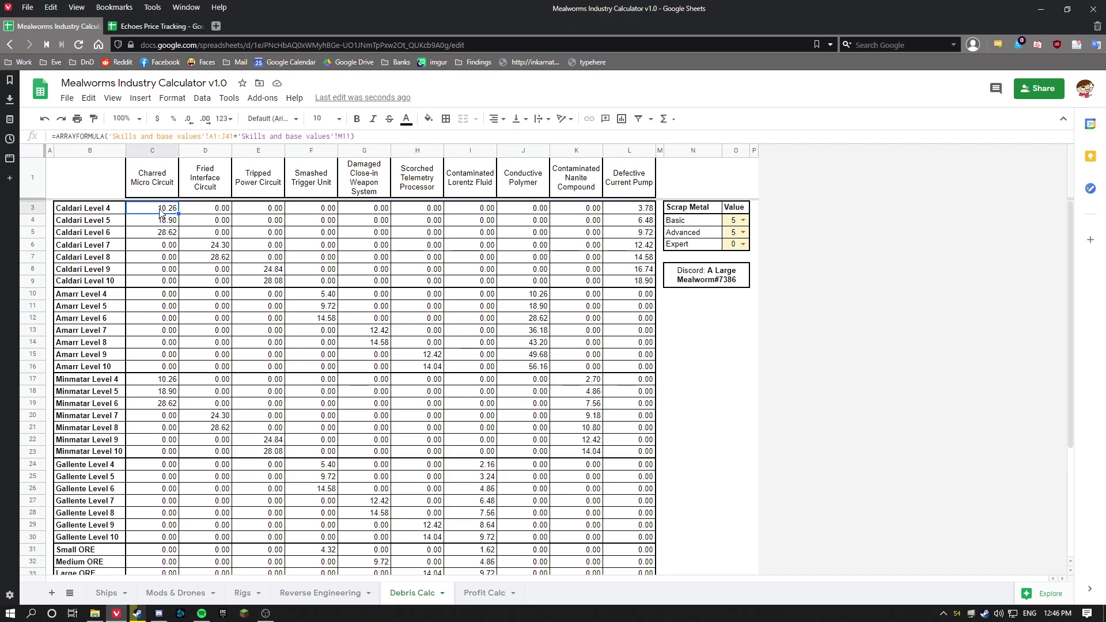
pyautogui.click(86, 211)
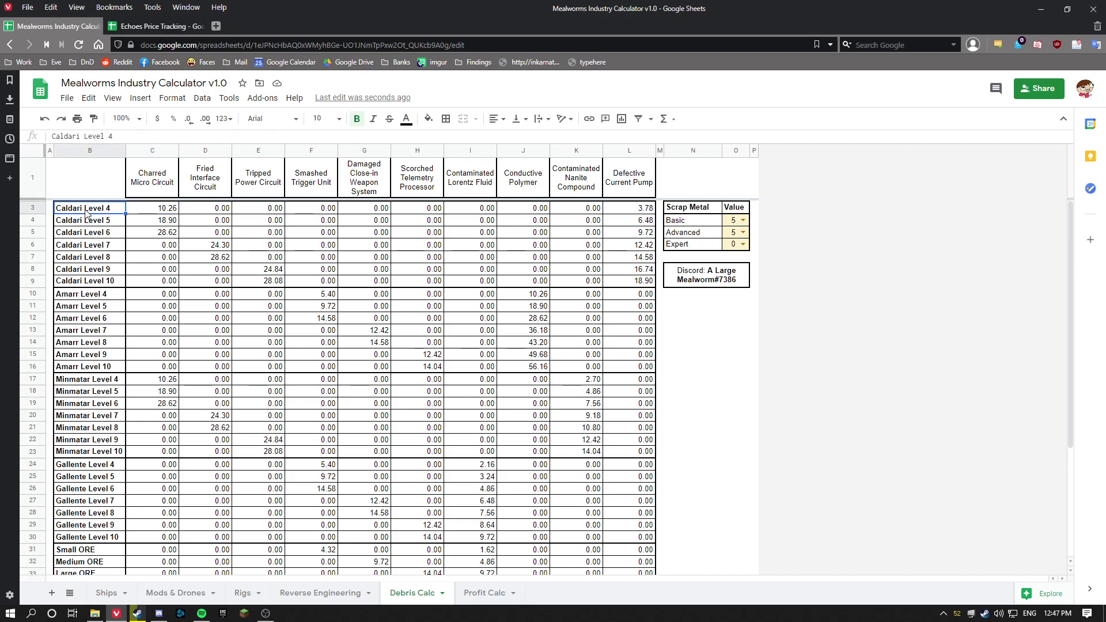
pyautogui.click(159, 211)
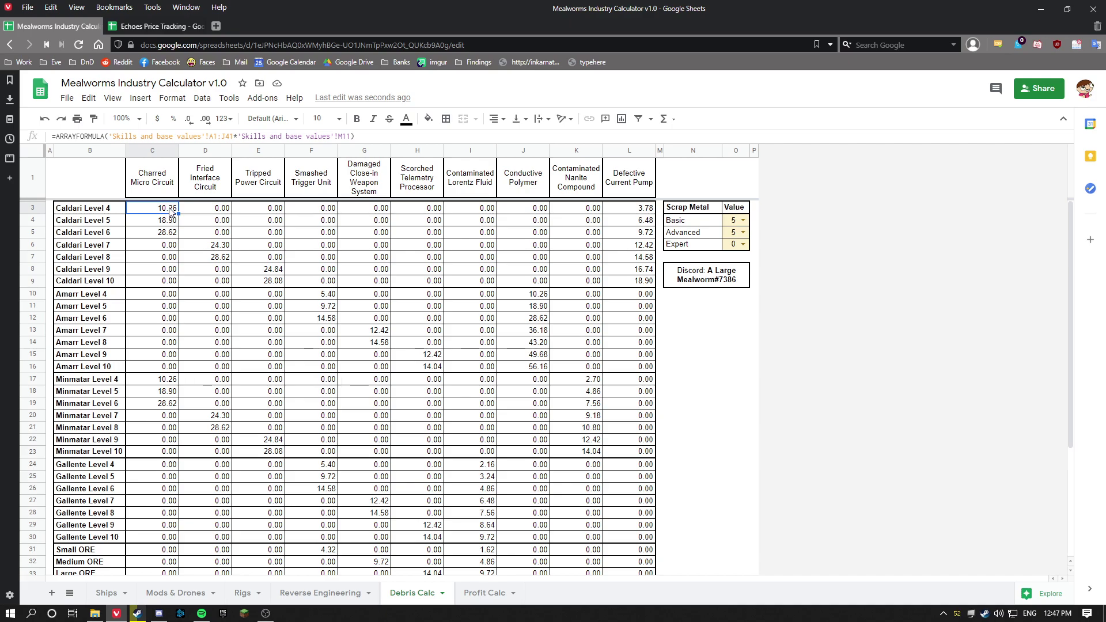
pyautogui.click(205, 257)
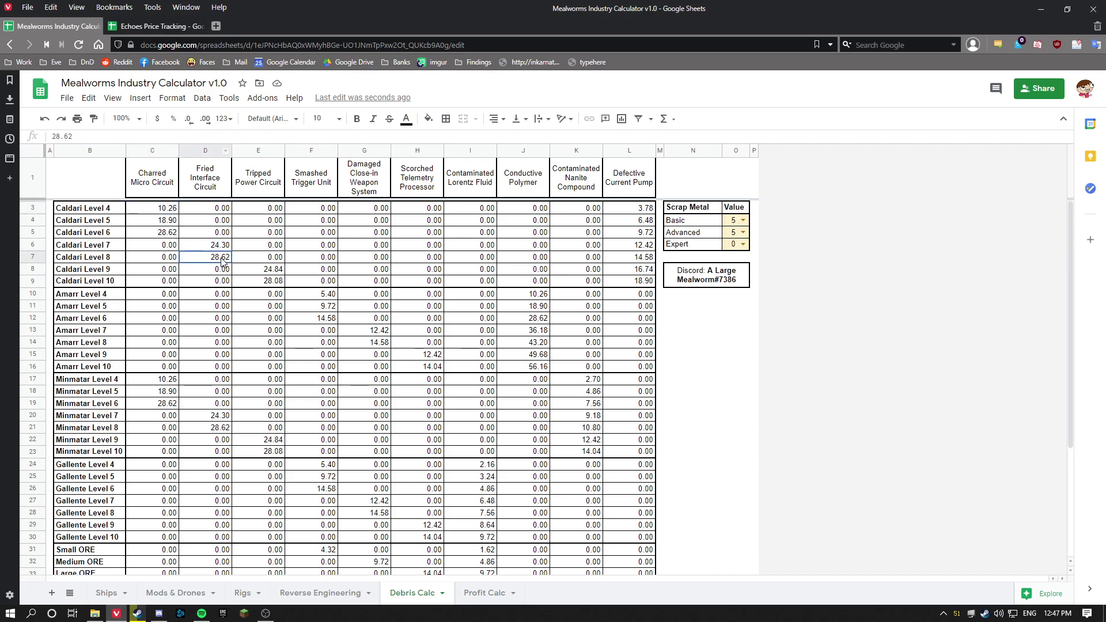
# Open the Profit Calc sheet and review its brokers fee, transaction tax, buying price and quantity inputs
pyautogui.click(483, 593)
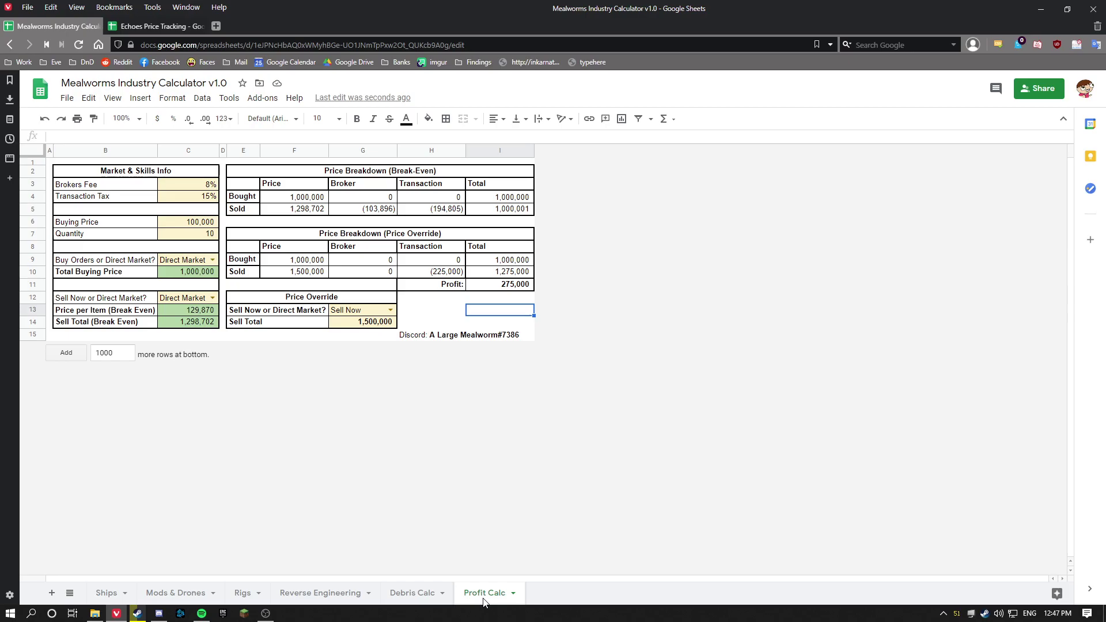
pyautogui.moveTo(167, 183); pyautogui.dragTo(177, 202)
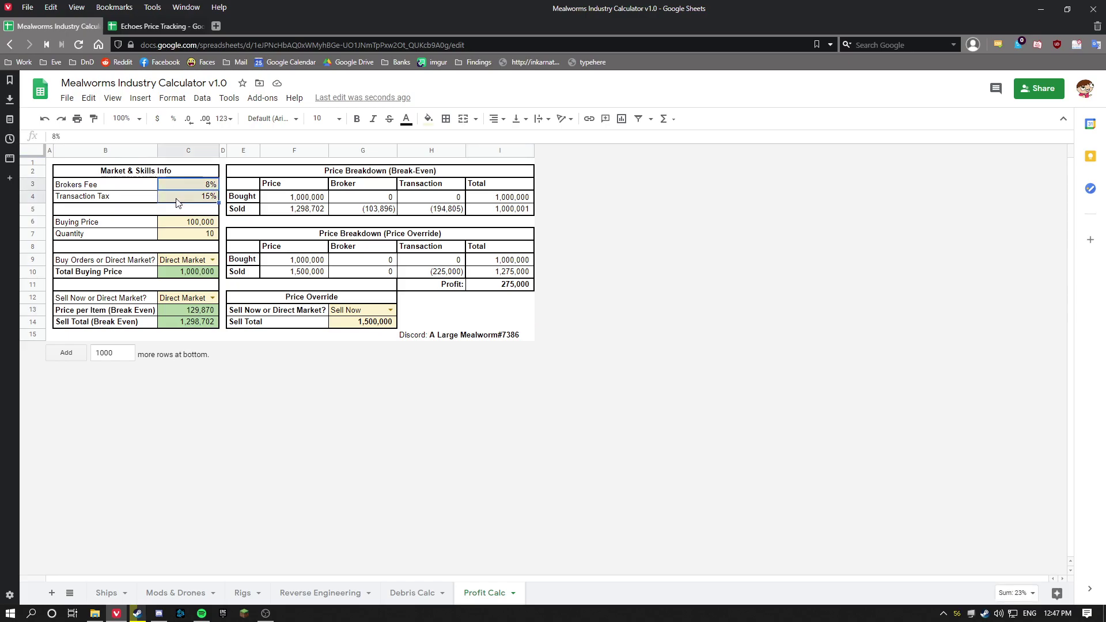
pyautogui.click(177, 202)
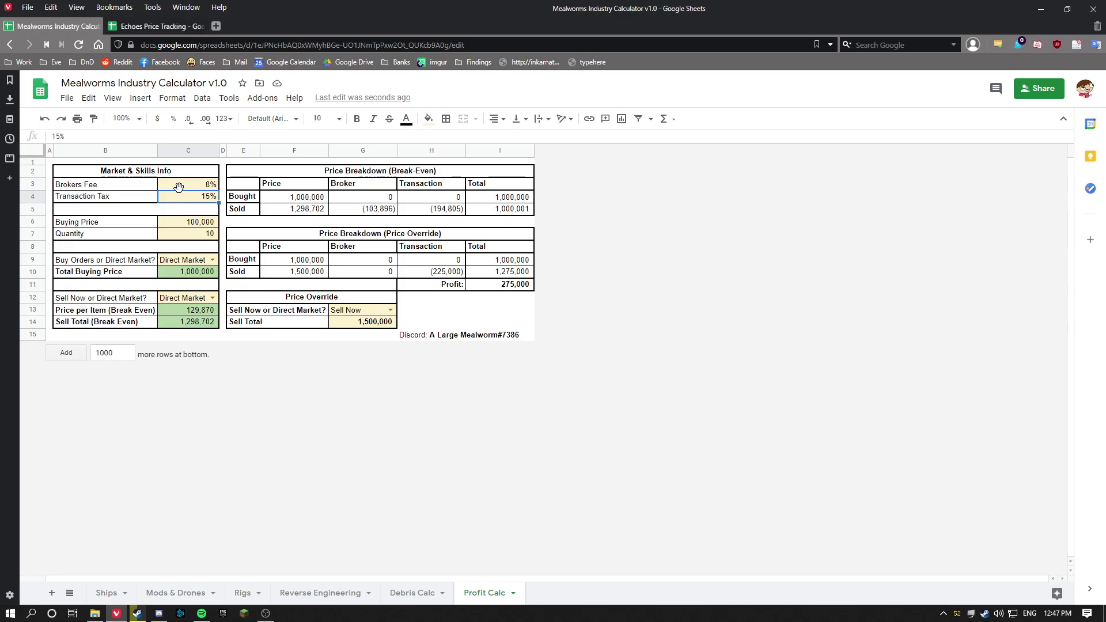
pyautogui.click(194, 226)
pyautogui.click(180, 234)
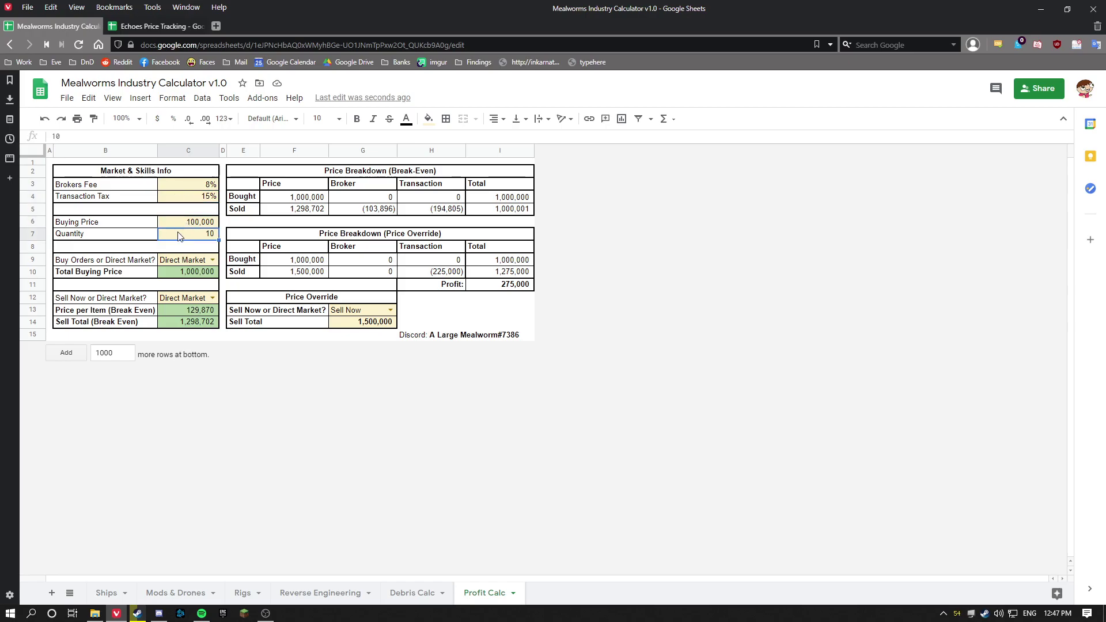
pyautogui.click(195, 226)
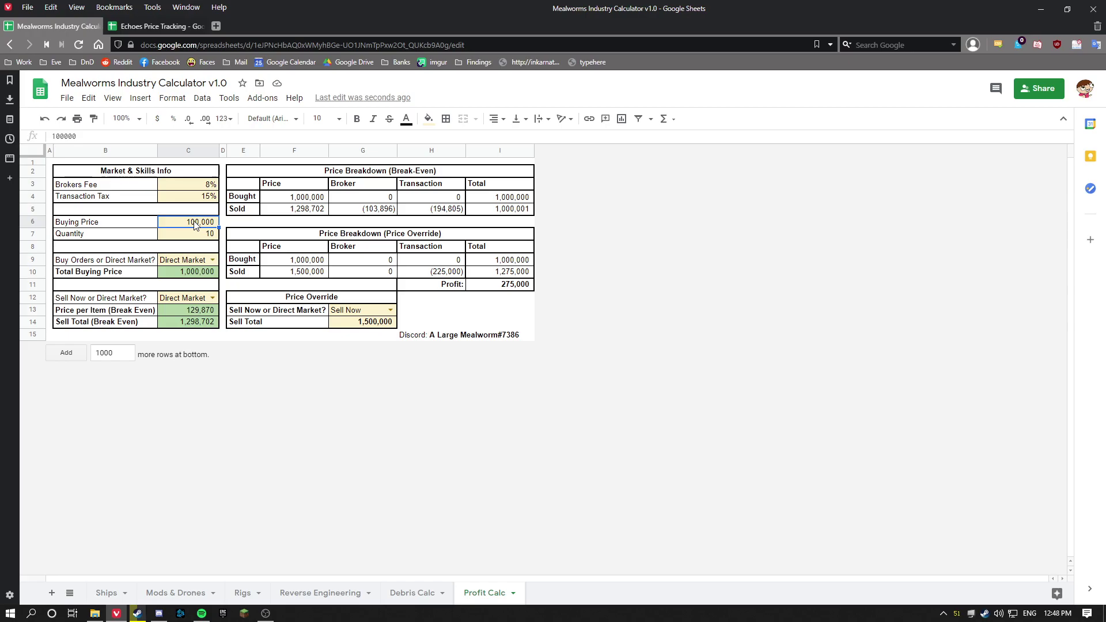
# Check the selected ship's minerals cost and subtotal on the Ships sheet, then return to Profit Calc's quantity input
pyautogui.click(107, 593)
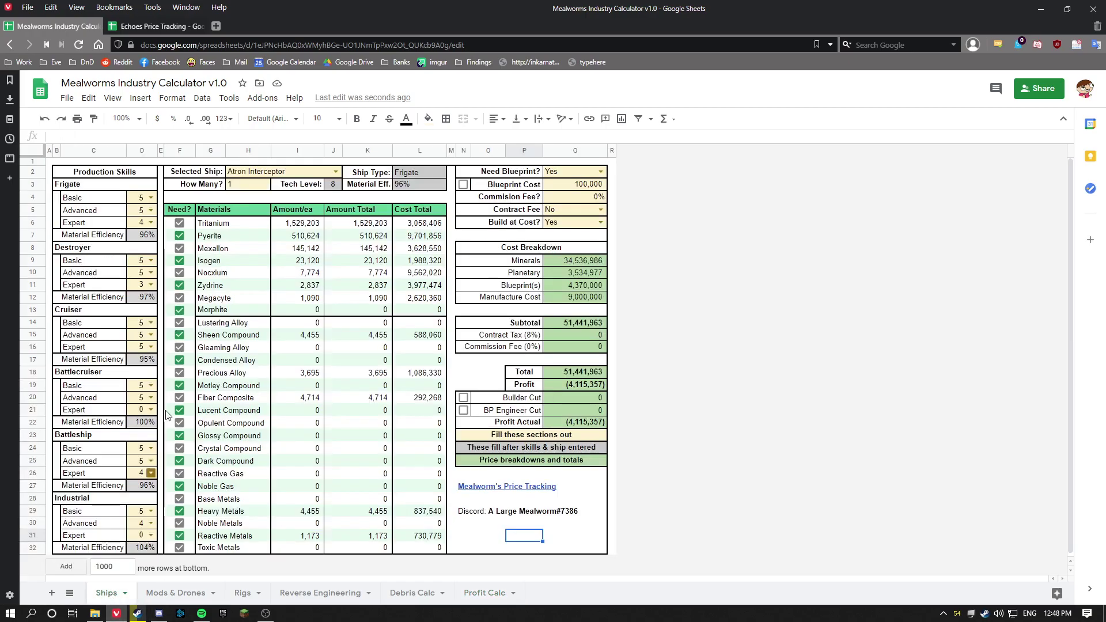
pyautogui.click(279, 171)
pyautogui.click(571, 261)
pyautogui.click(572, 323)
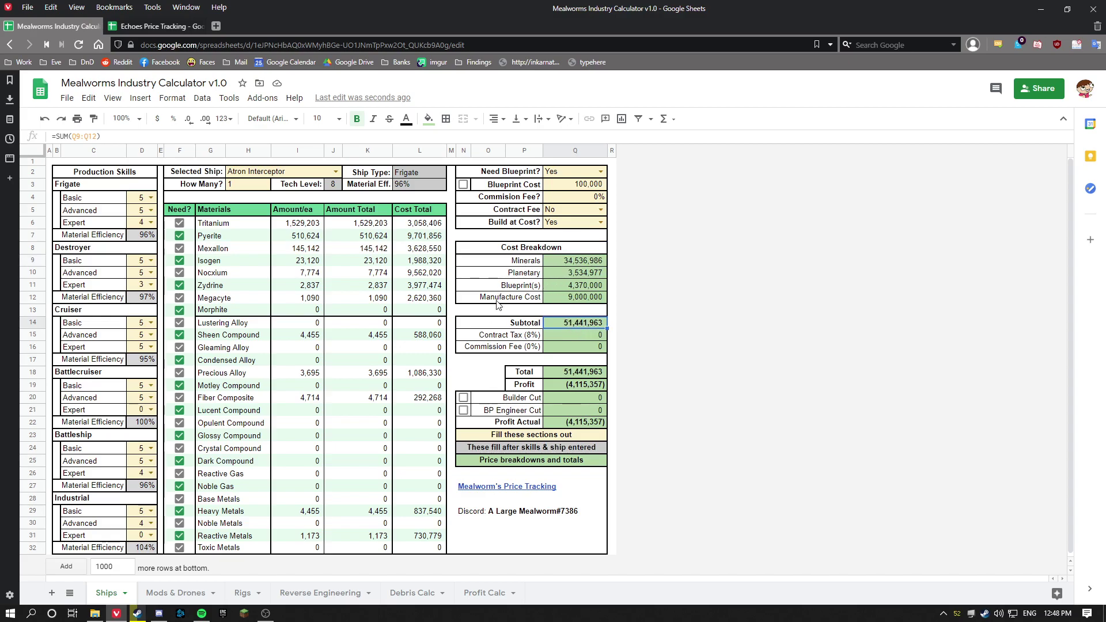
pyautogui.click(482, 599)
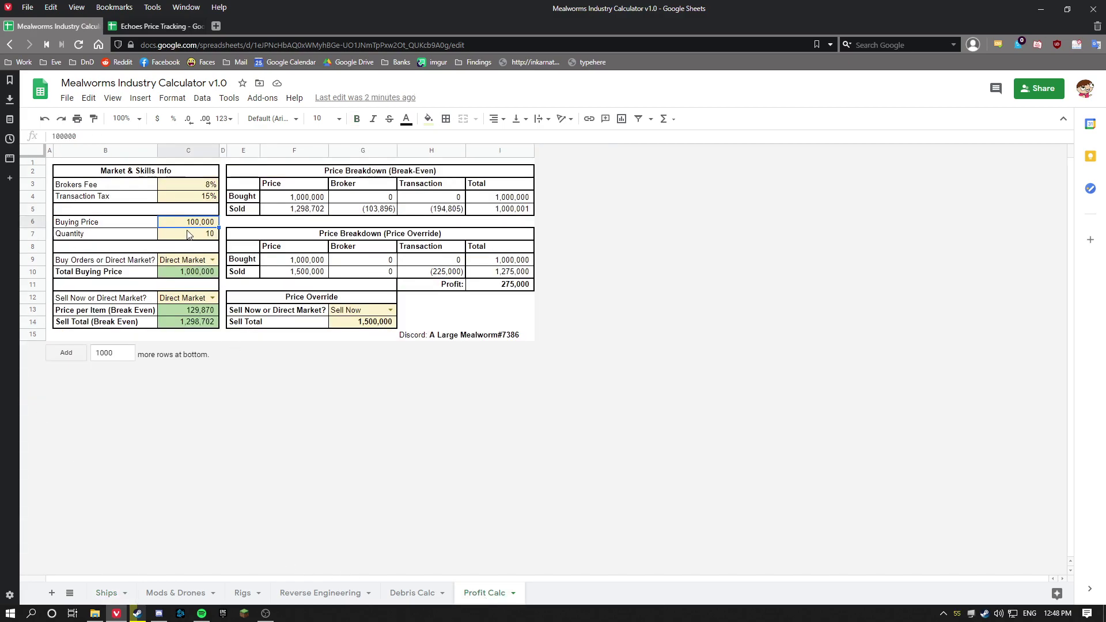
pyautogui.click(195, 238)
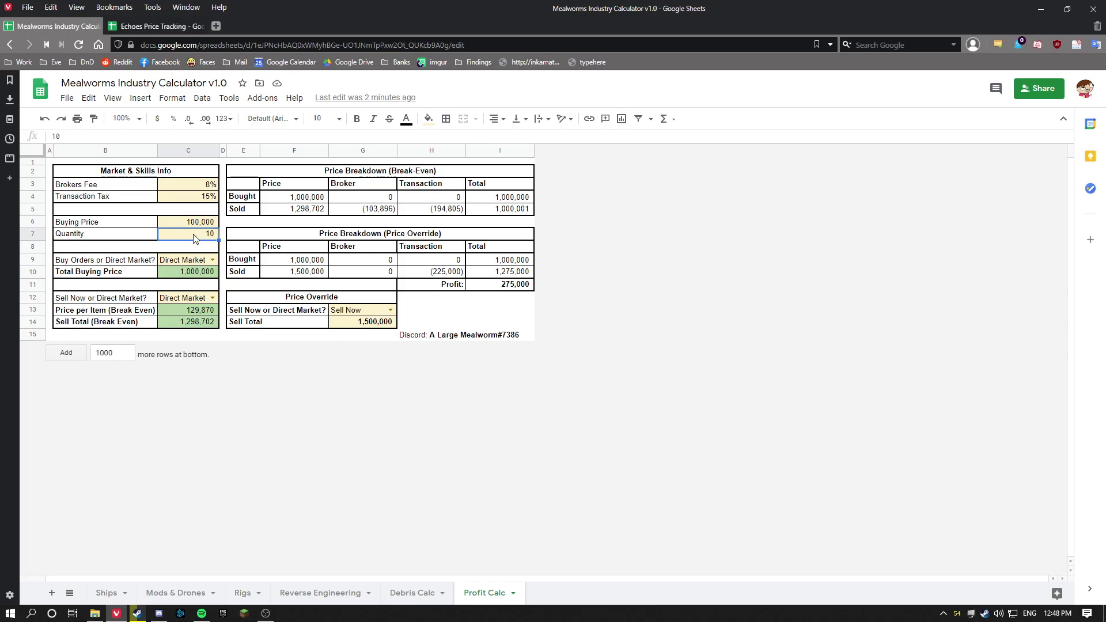
# Set the buying method to Buy Order and compare the brokers fee with the break-even breakdown's bought row
pyautogui.click(179, 264)
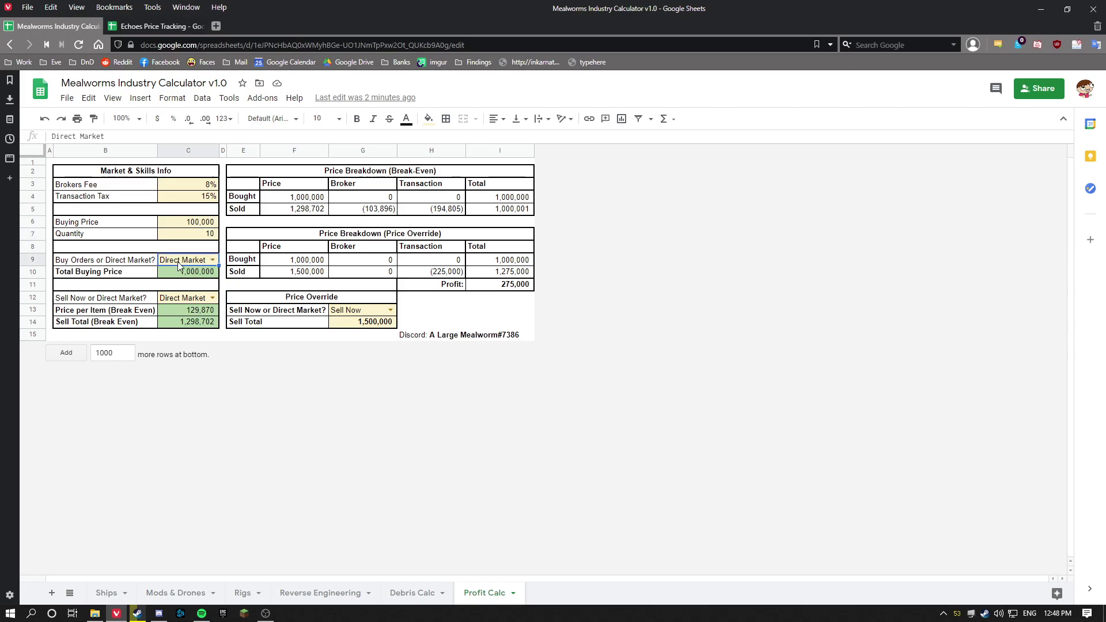
pyautogui.click(212, 259)
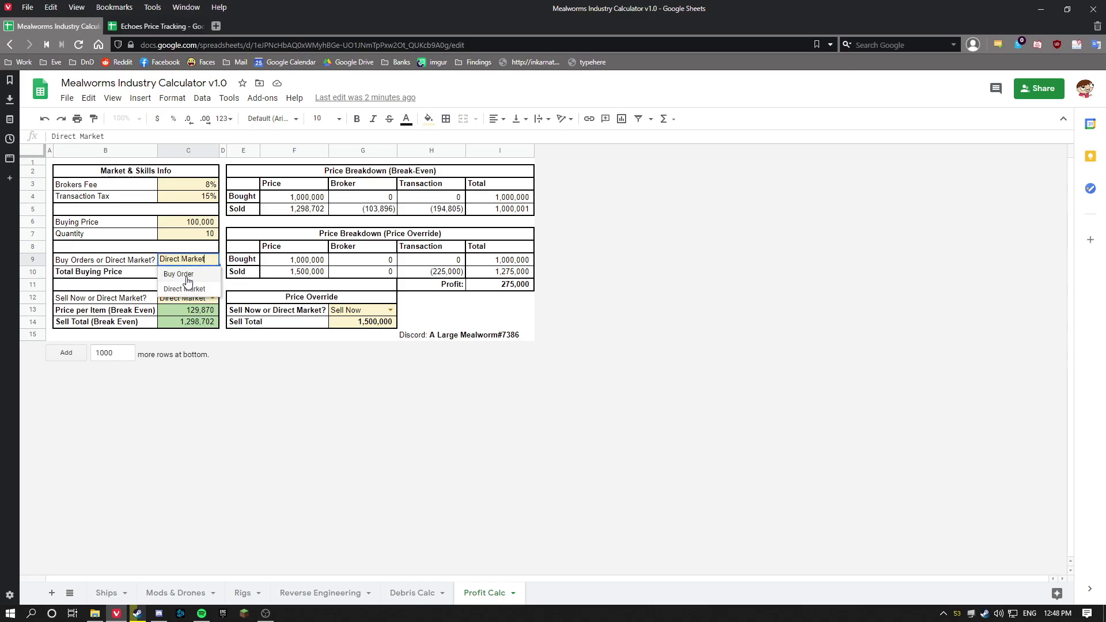
pyautogui.click(187, 275)
pyautogui.click(188, 252)
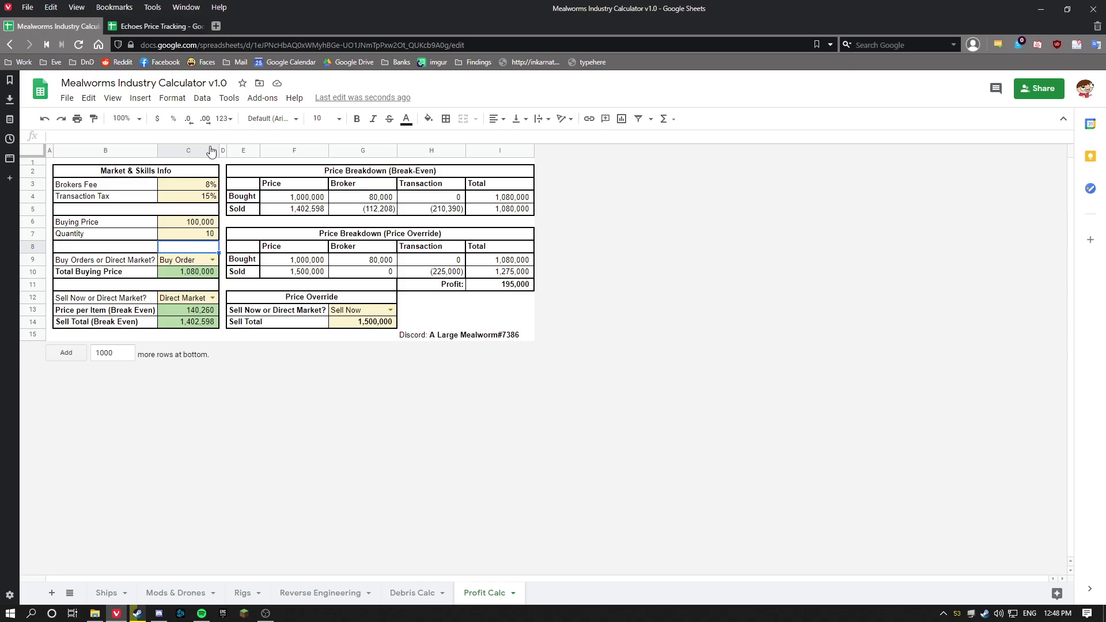
pyautogui.moveTo(151, 188); pyautogui.dragTo(213, 186)
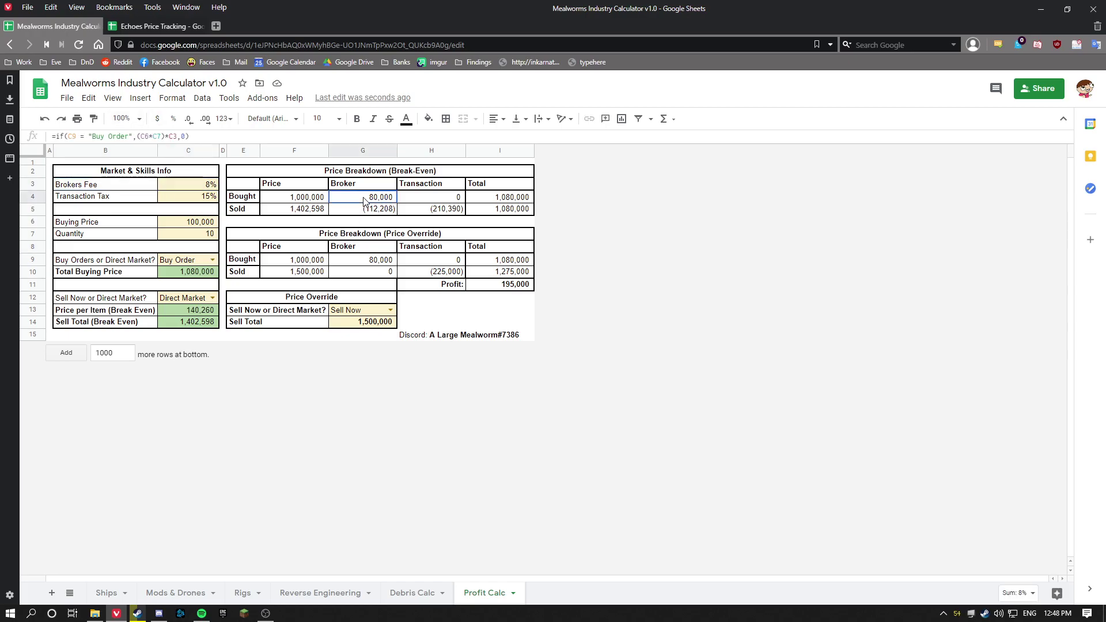
pyautogui.click(398, 176)
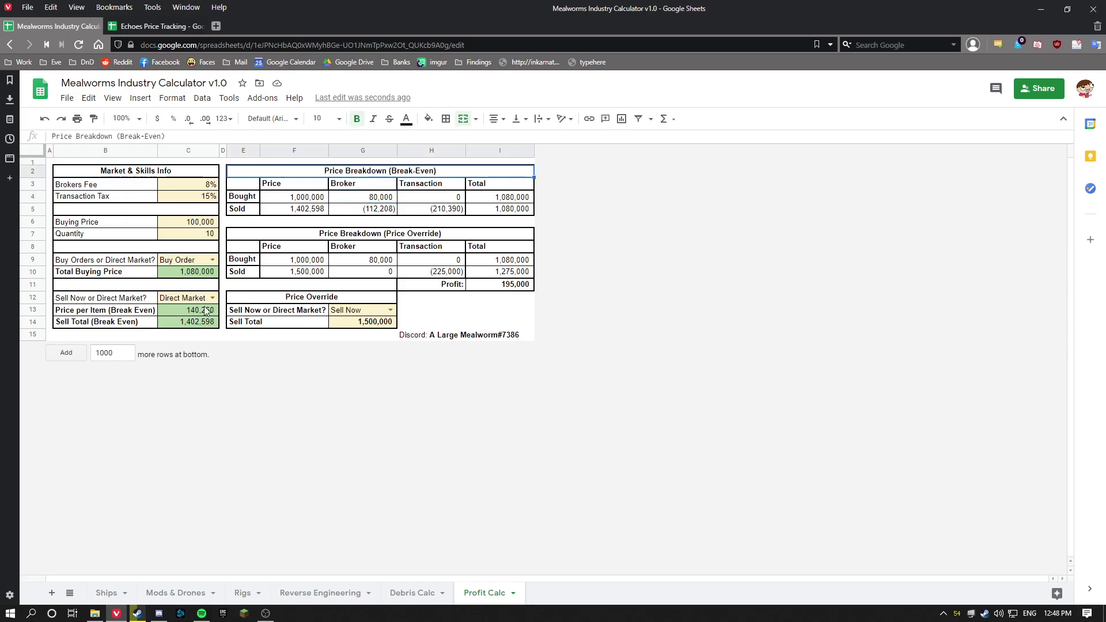
# Check the break-even bought row's broker and total, set the buying method to Direct Market, and review the row again
pyautogui.click(355, 199)
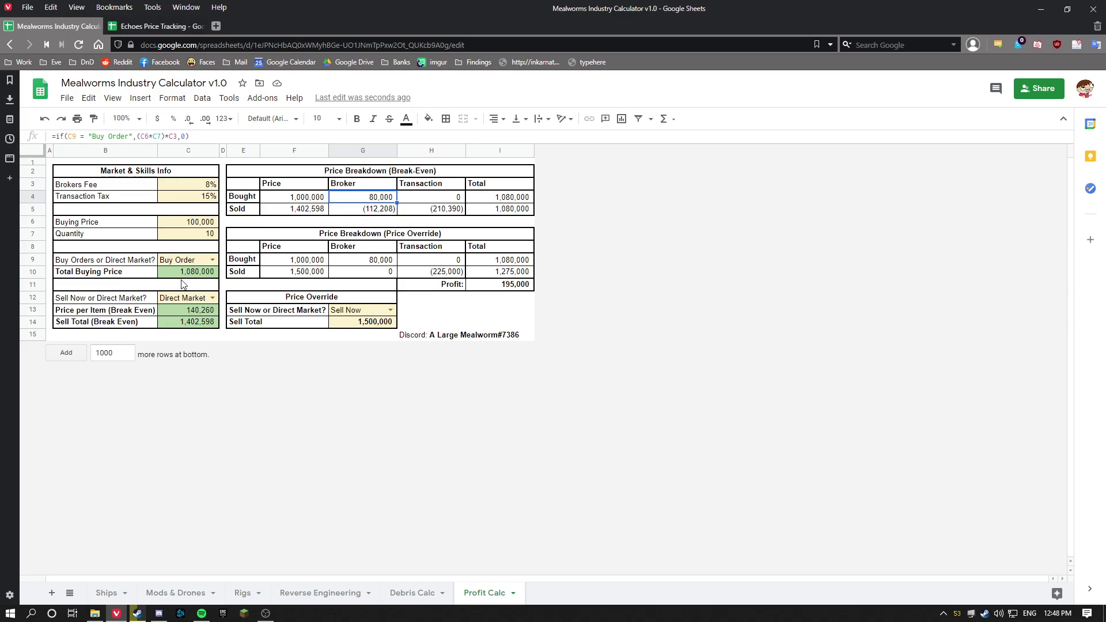
pyautogui.click(510, 200)
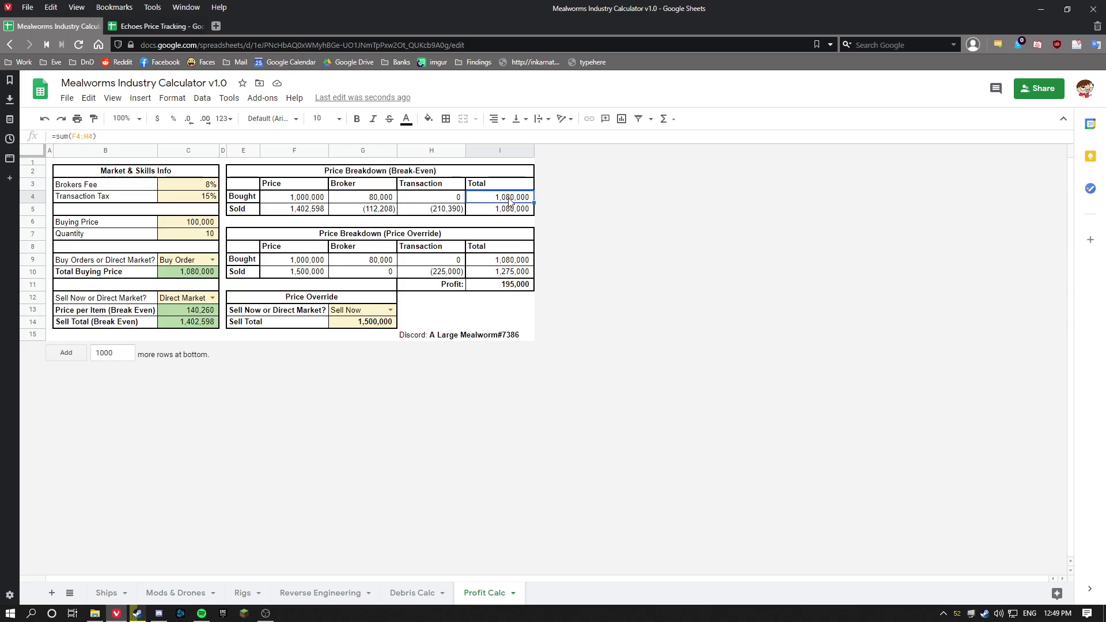
pyautogui.click(213, 259)
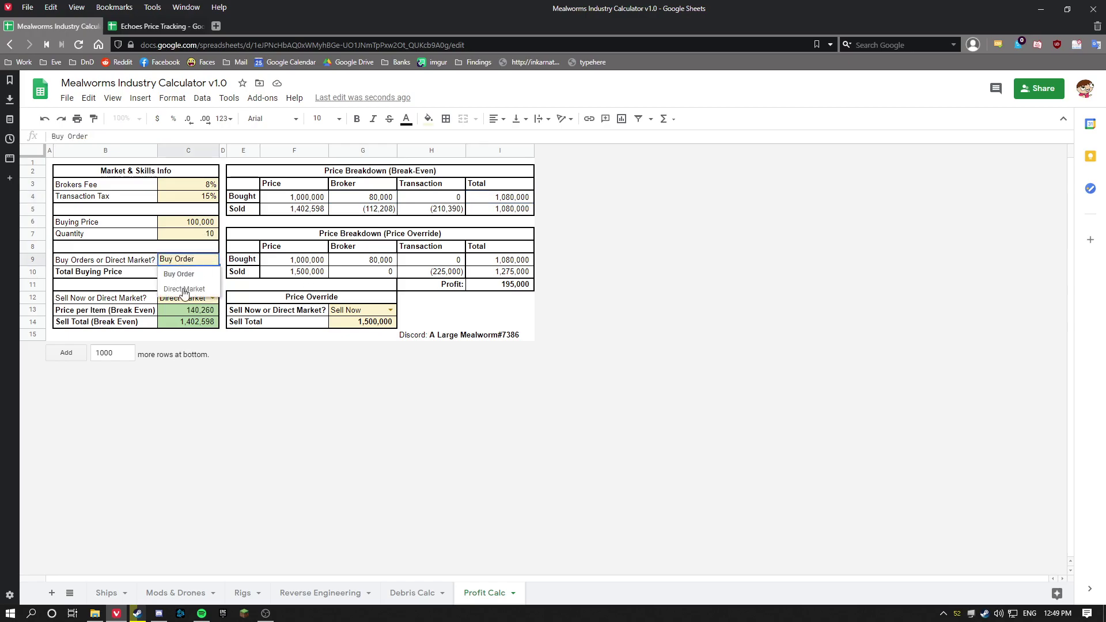
pyautogui.click(185, 288)
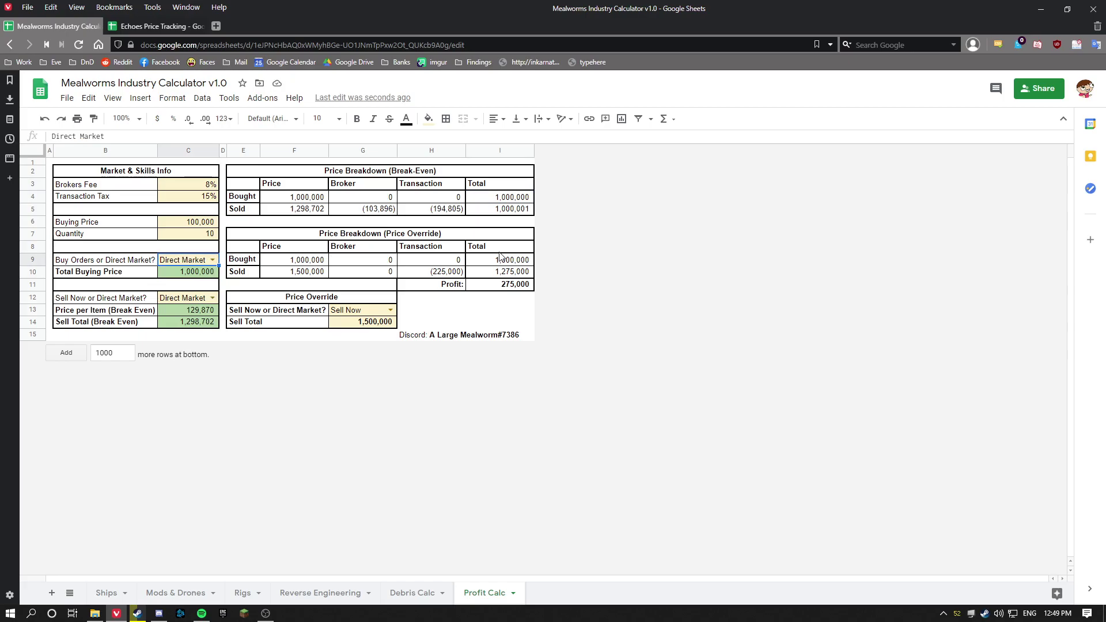
pyautogui.moveTo(294, 199); pyautogui.dragTo(507, 205)
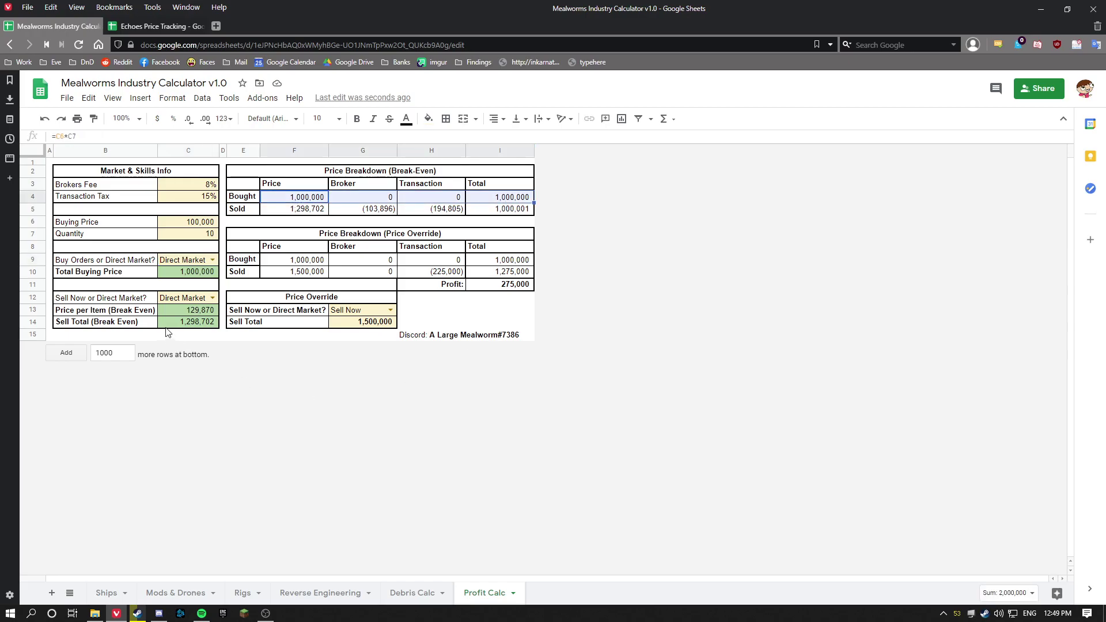
# Compare the break-even selling method with the sold row's broker fee, keeping Direct Market as the selling method
pyautogui.click(171, 288)
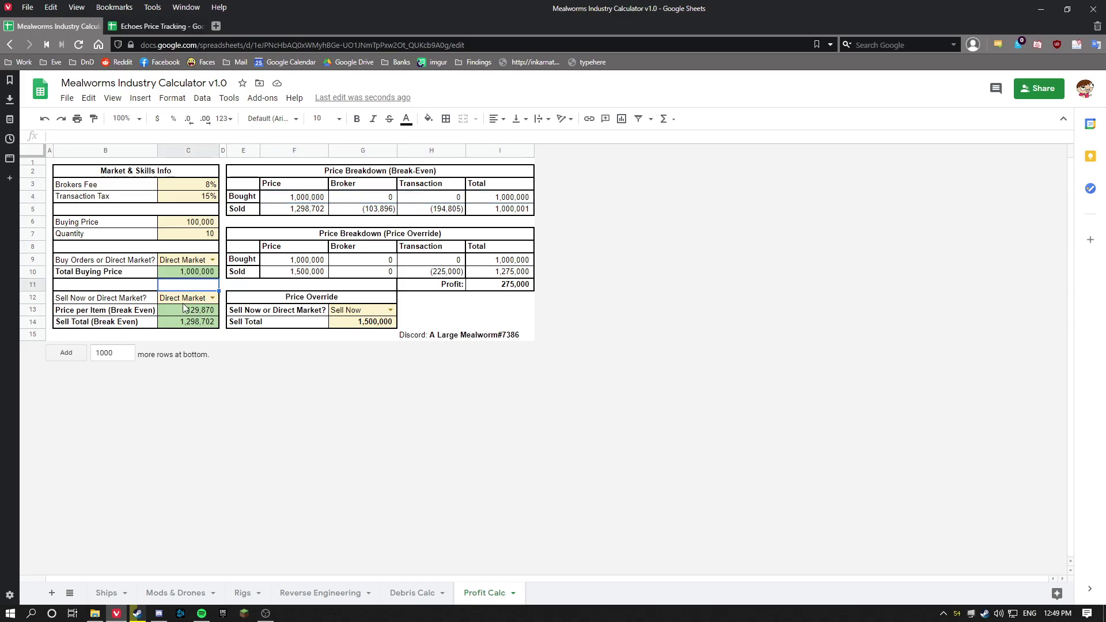
pyautogui.press('Down')
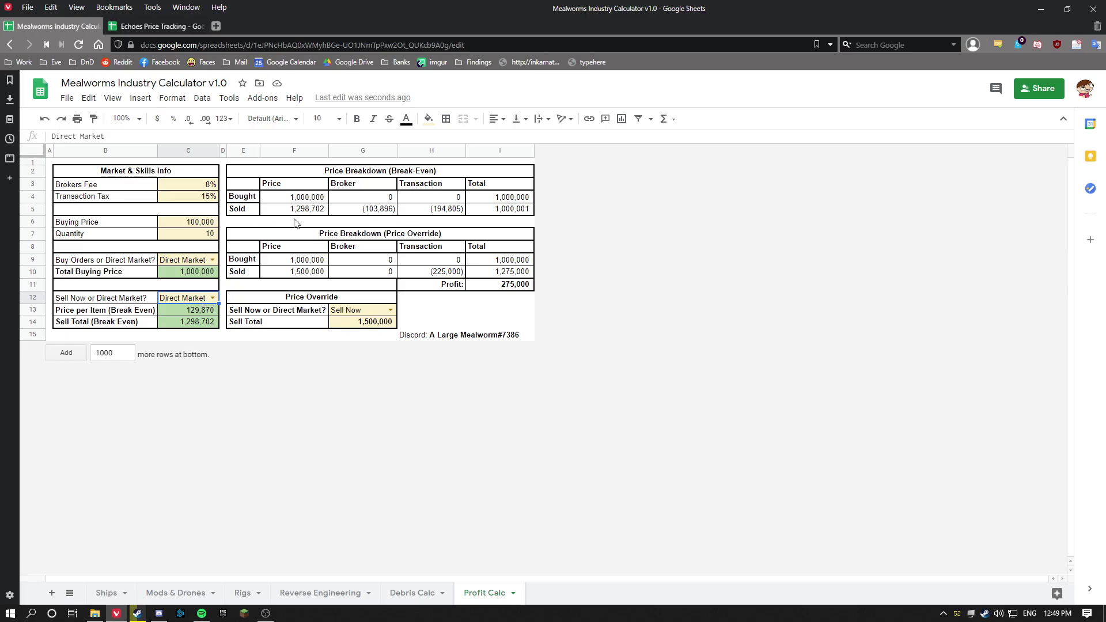
pyautogui.click(371, 213)
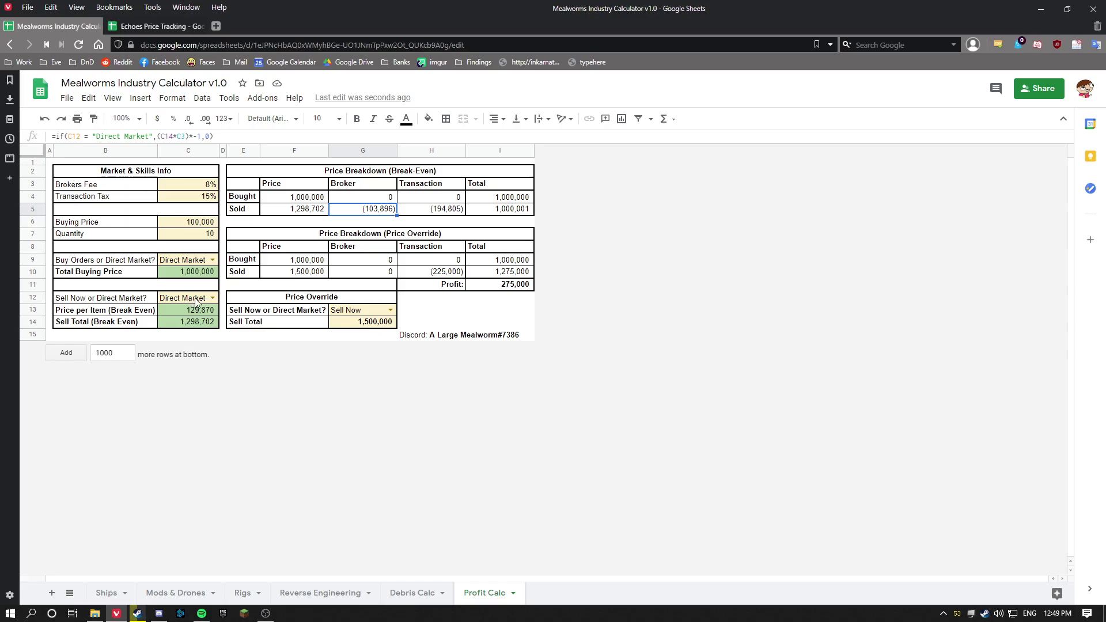
pyautogui.click(214, 298)
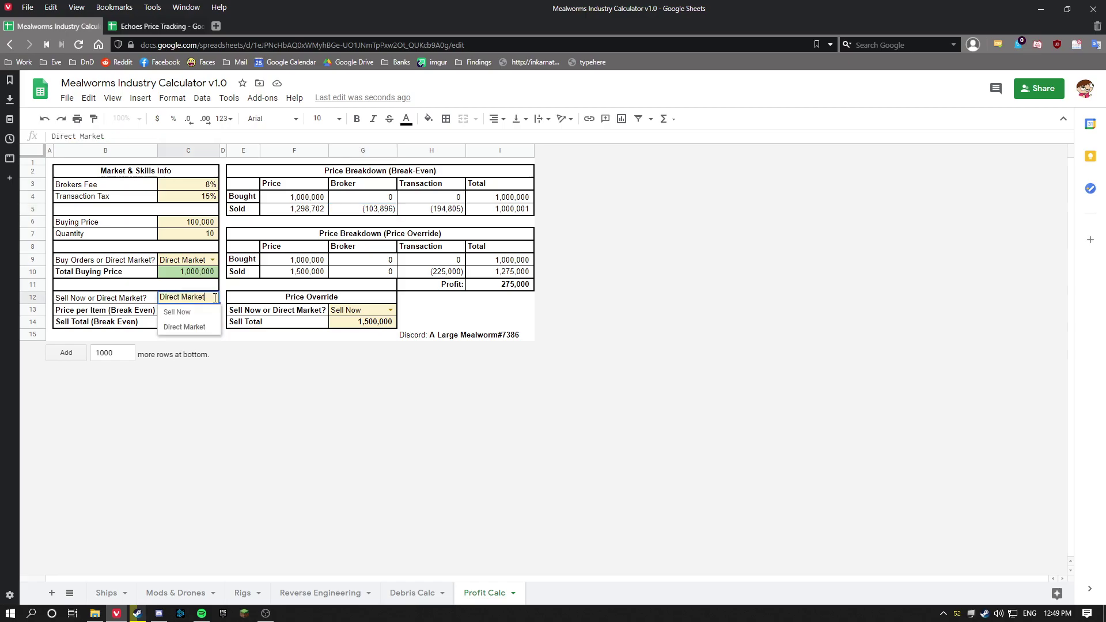
pyautogui.click(185, 331)
pyautogui.click(269, 385)
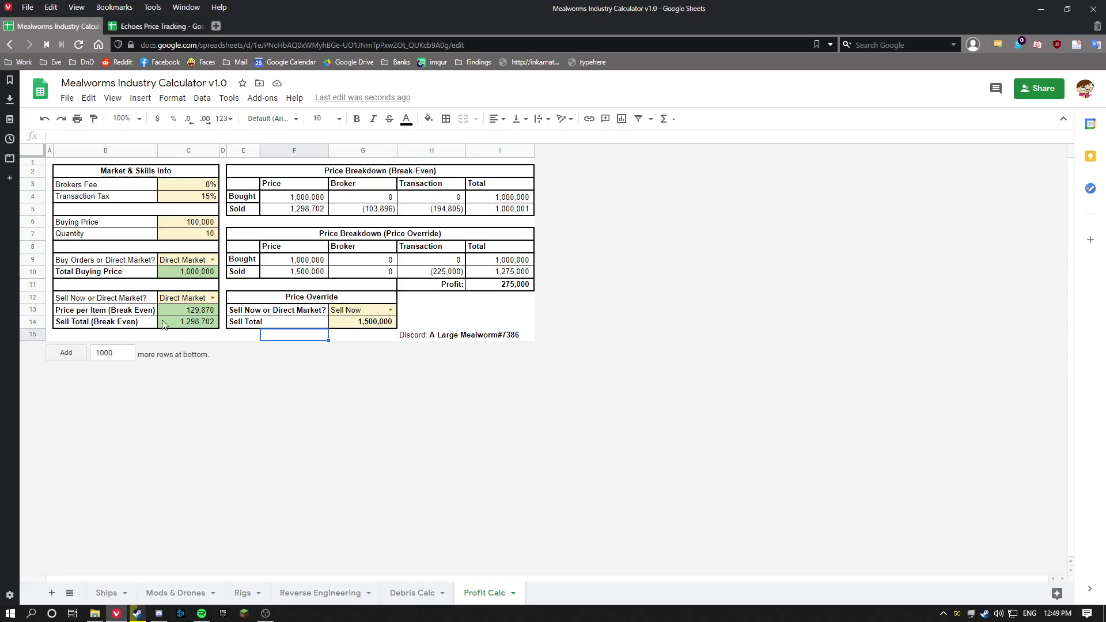
# Set the break-even selling method to Sell Now and compare the sold row's broker fee and the bought and sold totals
pyautogui.click(212, 298)
pyautogui.click(180, 312)
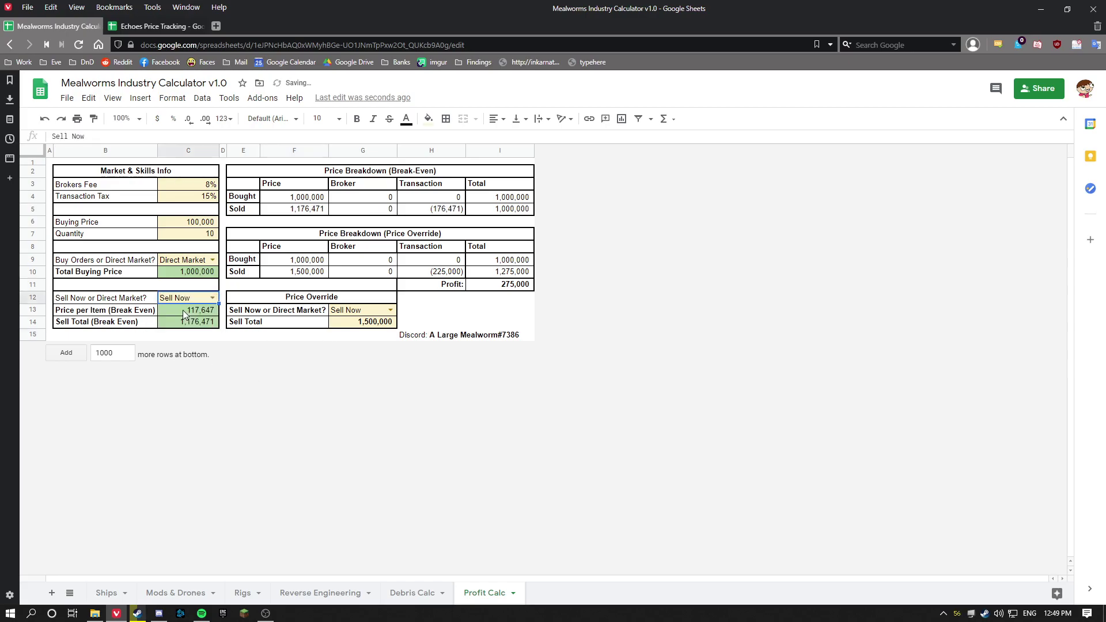
pyautogui.click(354, 212)
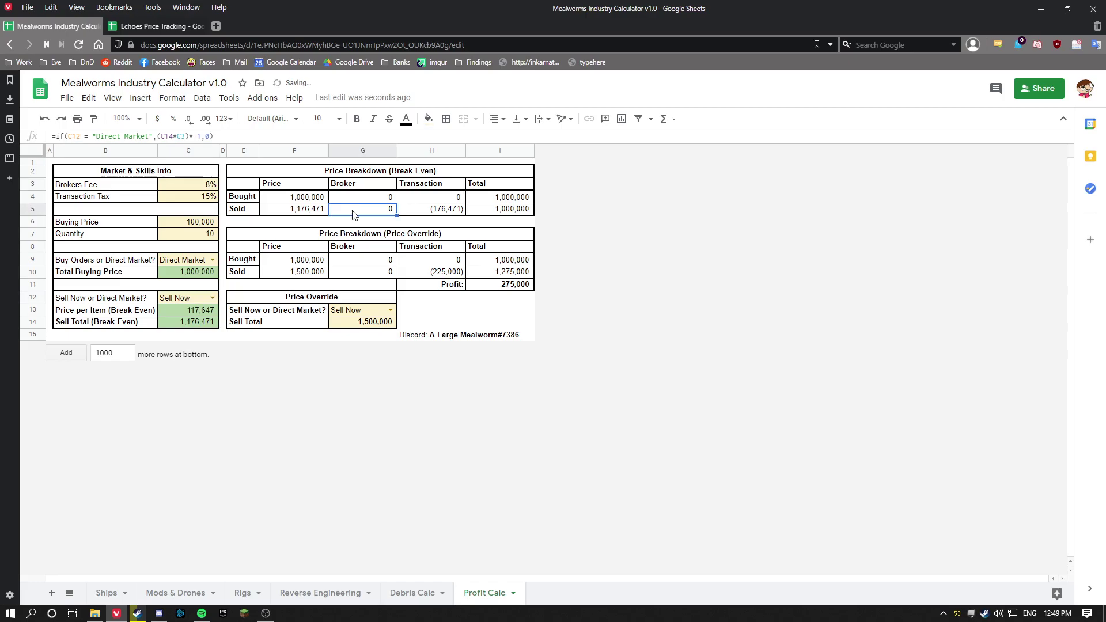
pyautogui.moveTo(484, 199); pyautogui.dragTo(487, 207)
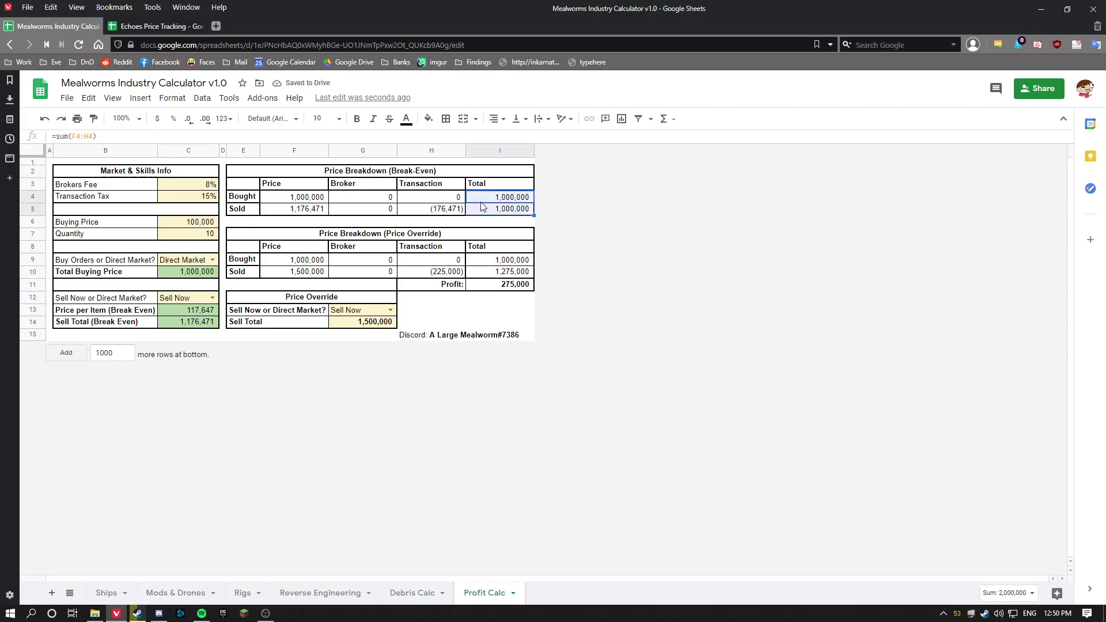
# Examine the break-even price per item and sell total against the quantity, buying price and breakdown totals
pyautogui.click(176, 310)
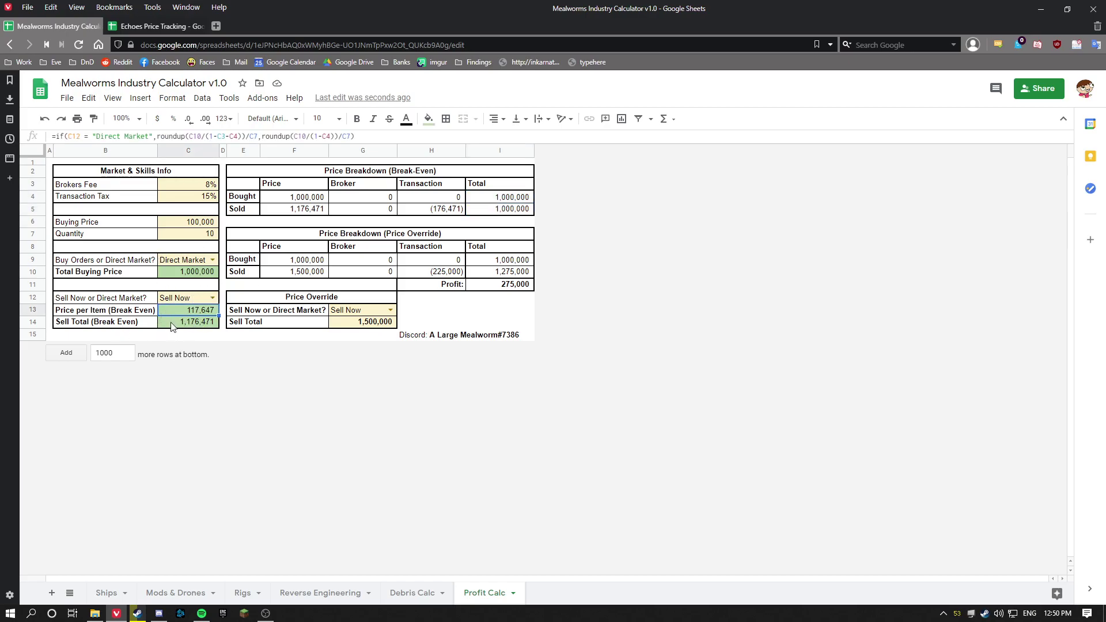
pyautogui.click(179, 325)
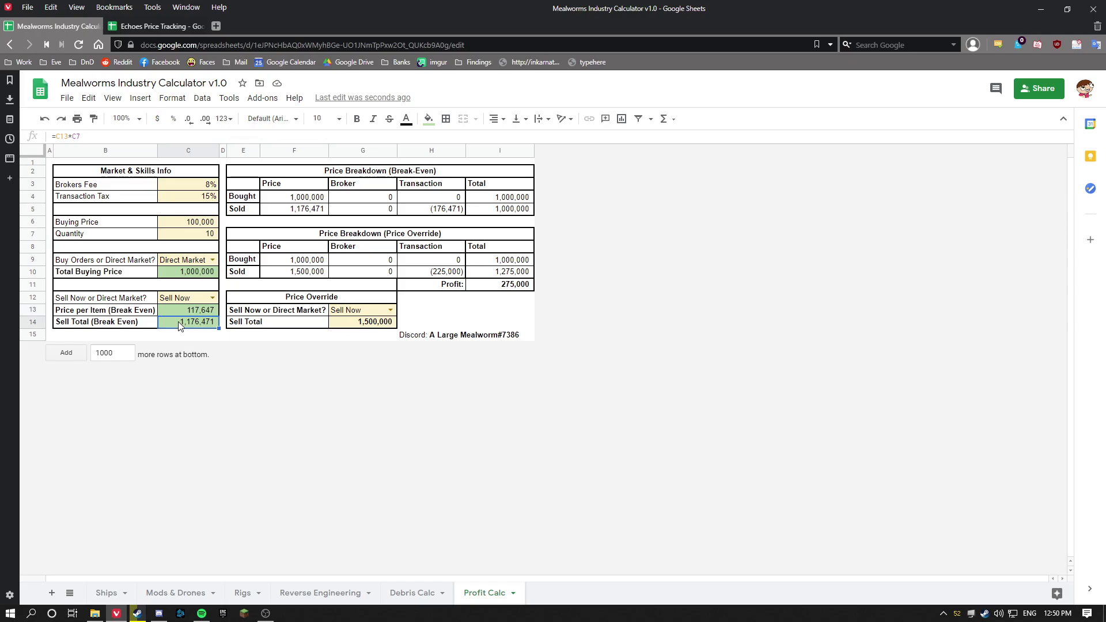
pyautogui.click(196, 236)
pyautogui.click(190, 224)
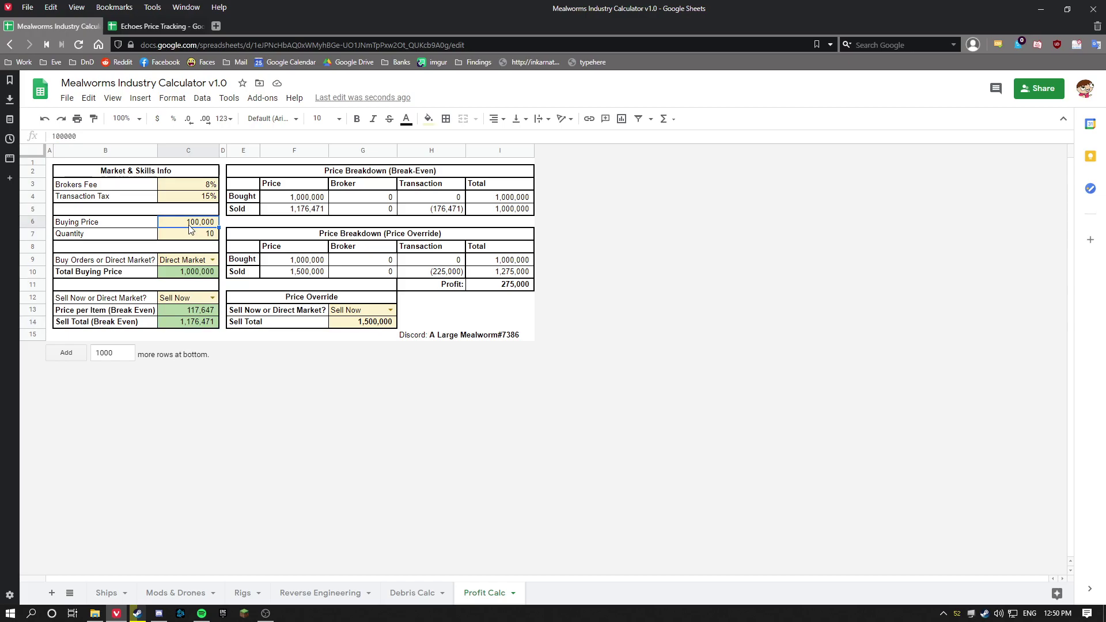
pyautogui.click(190, 312)
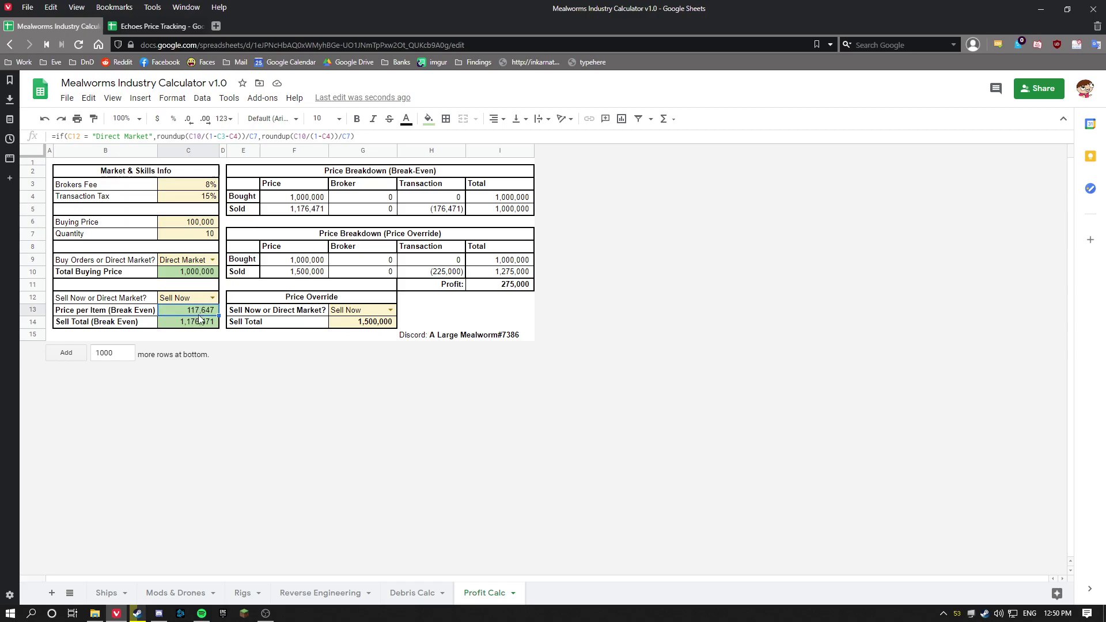
pyautogui.click(192, 327)
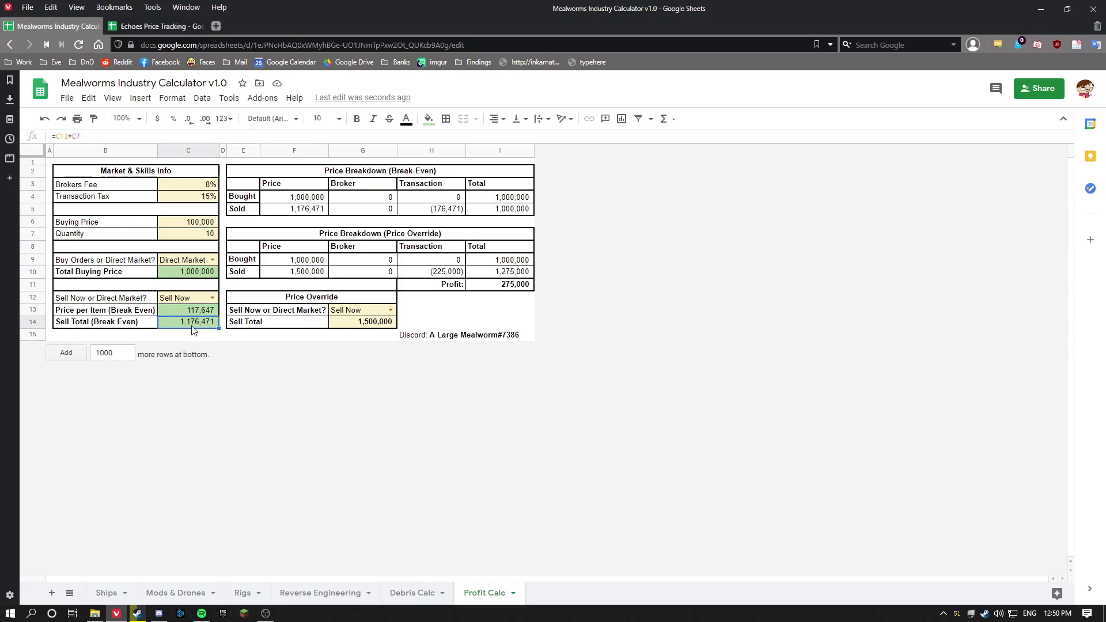
pyautogui.moveTo(503, 198); pyautogui.dragTo(505, 213)
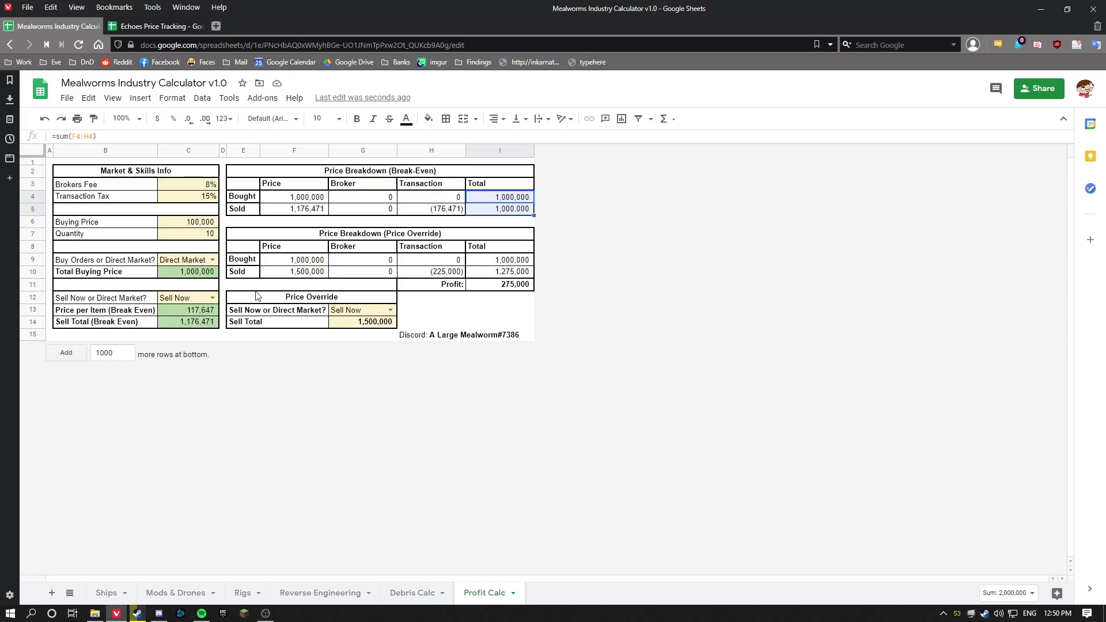
# Review the Price Override section, comparing its sell total with the market inputs, the sold row's transaction tax and the profit
pyautogui.click(332, 301)
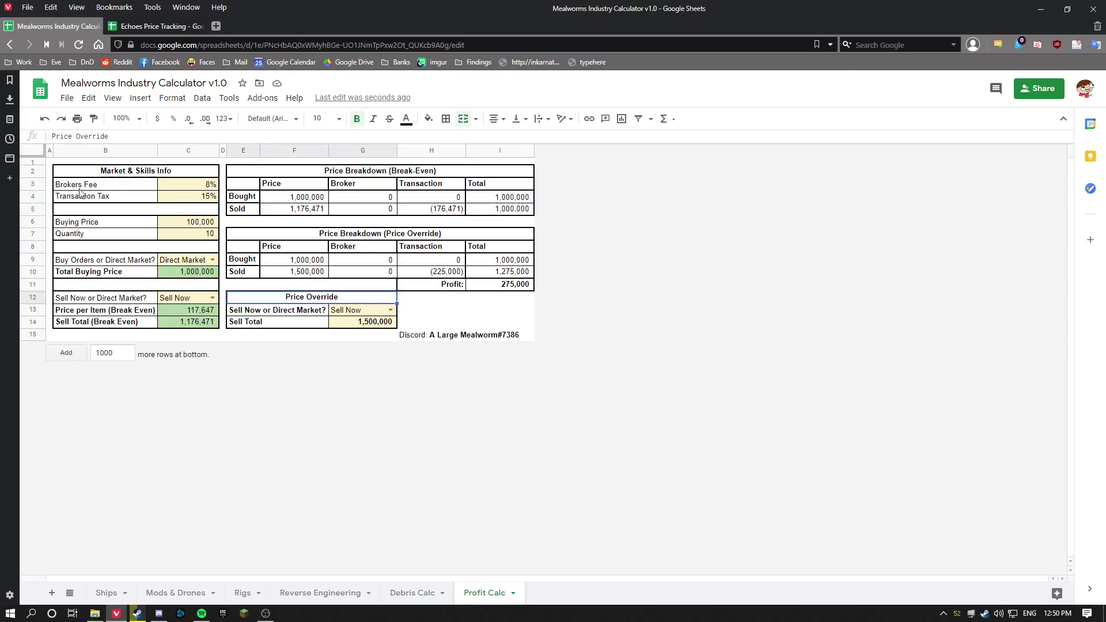
pyautogui.moveTo(80, 185); pyautogui.dragTo(199, 276)
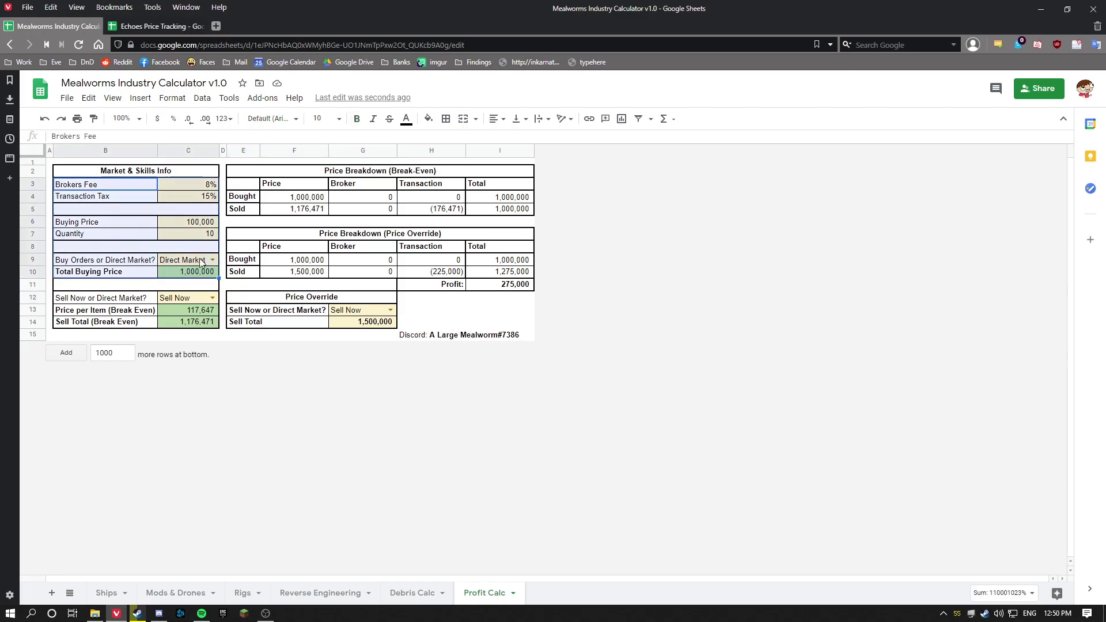
pyautogui.moveTo(77, 298); pyautogui.dragTo(197, 327)
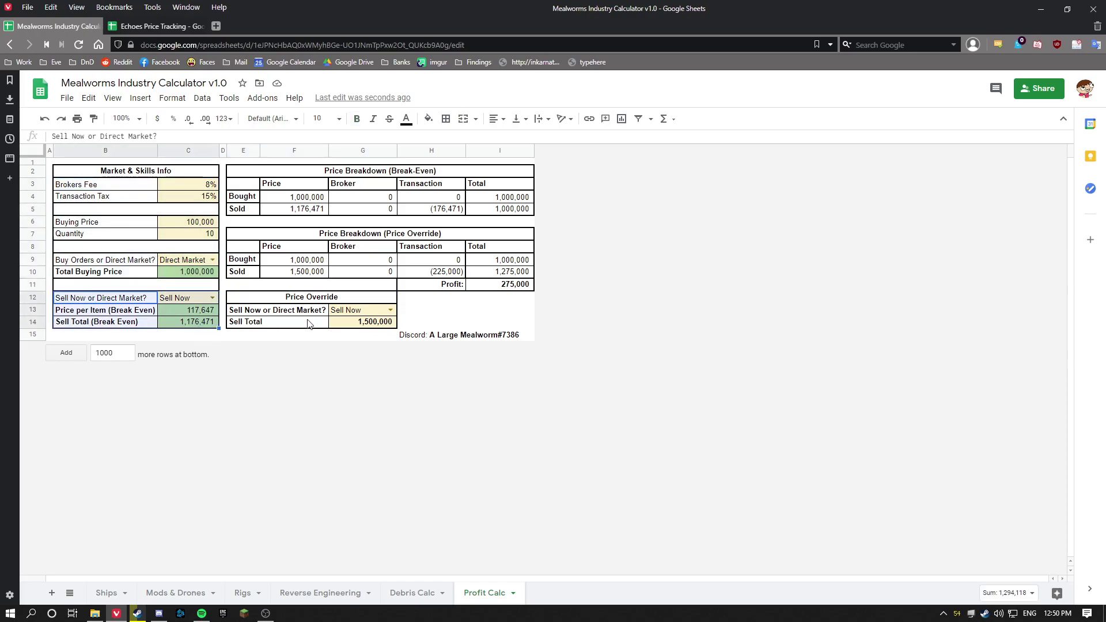
pyautogui.click(354, 326)
pyautogui.press('Up')
pyautogui.click(365, 328)
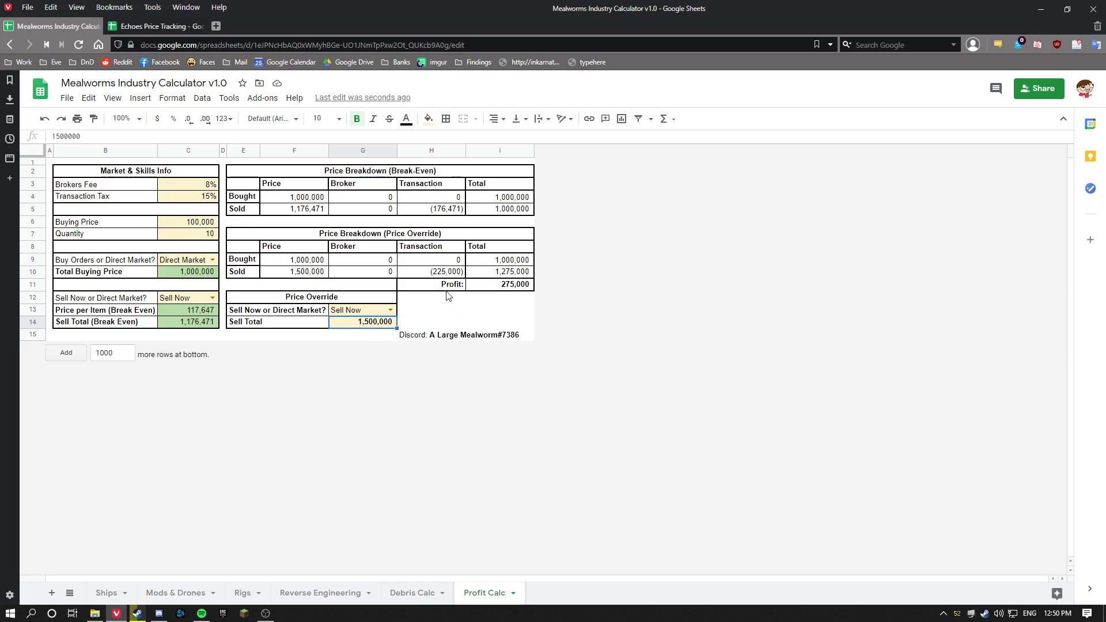
pyautogui.click(444, 275)
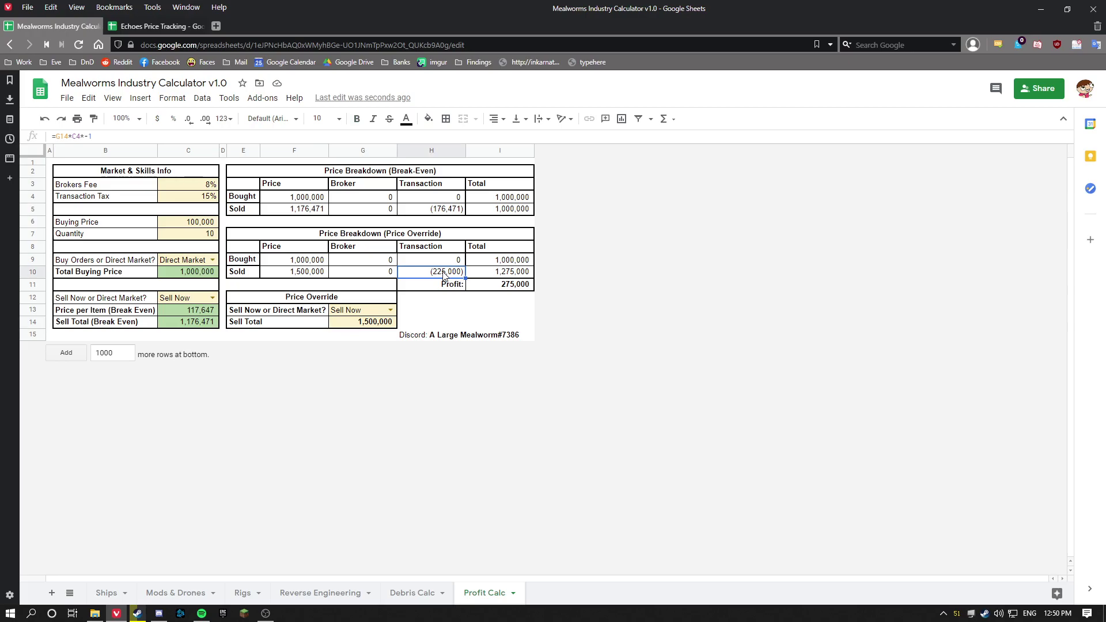
pyautogui.click(499, 286)
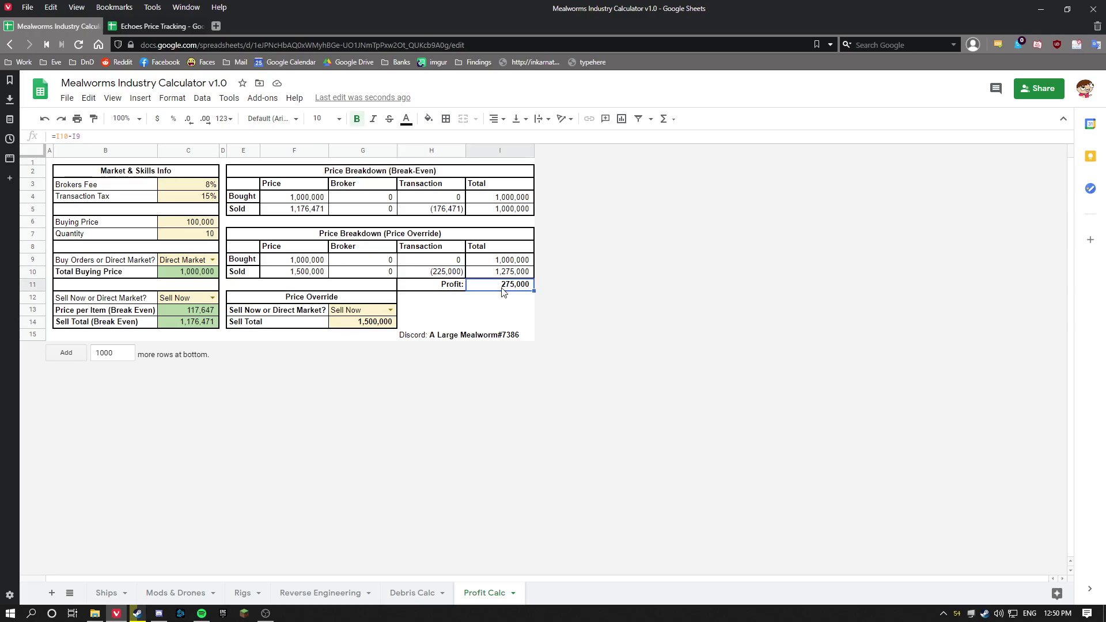
# Set the Price Override selling method to Direct Market and review the sold row's broker, transaction, total and profit
pyautogui.click(390, 310)
pyautogui.click(346, 343)
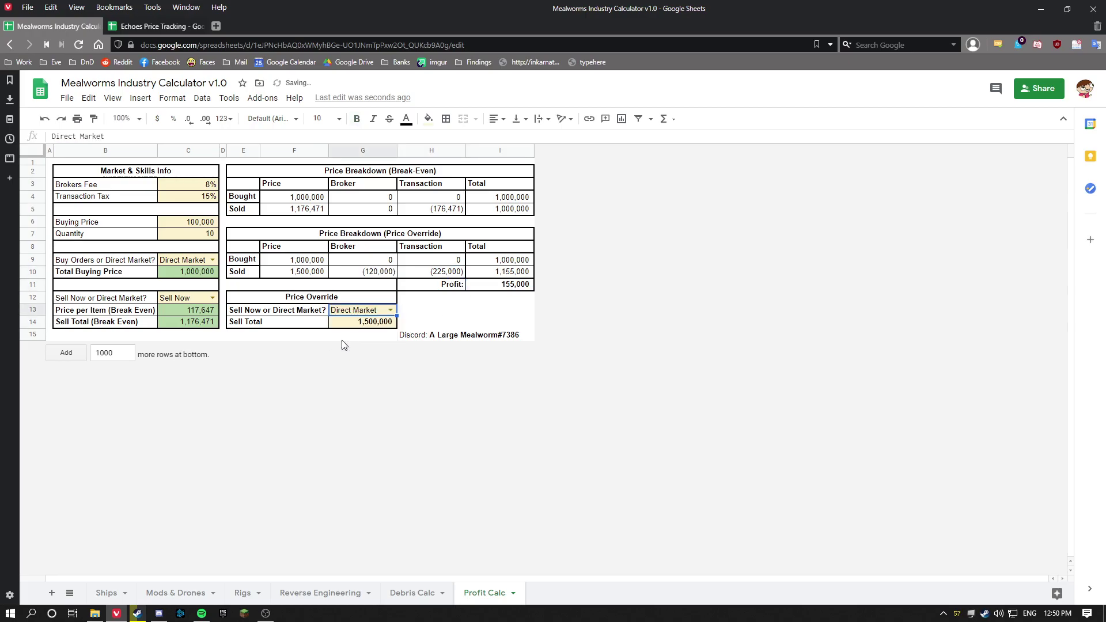
pyautogui.click(505, 284)
pyautogui.click(368, 276)
pyautogui.click(427, 273)
pyautogui.click(515, 277)
pyautogui.click(503, 290)
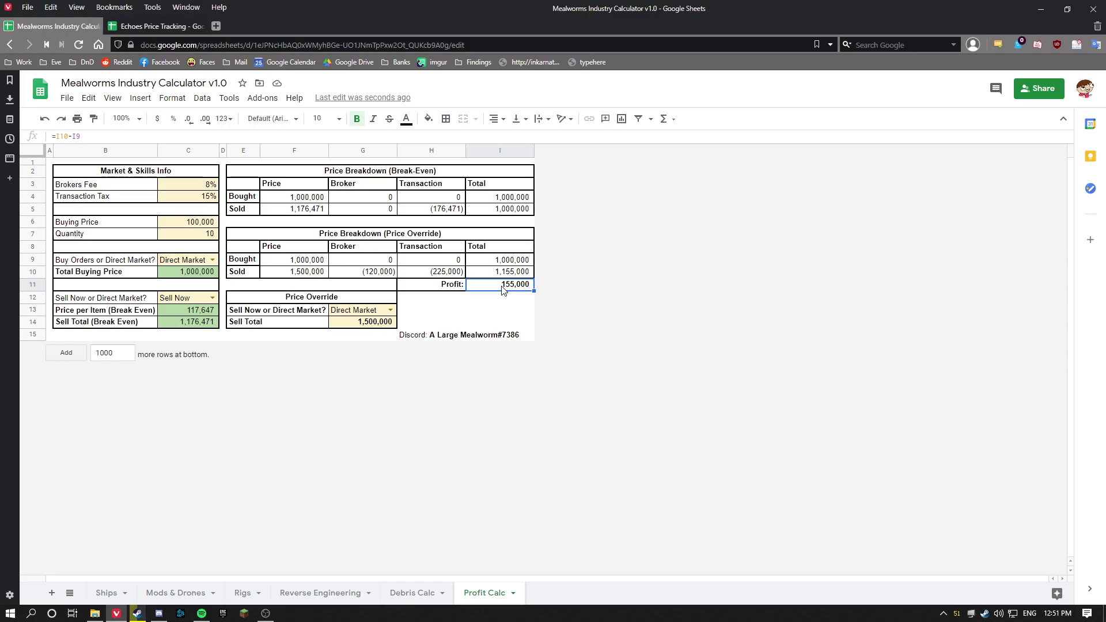
# Locate the author's Discord contact on the Profit Calc, Debris Calc, Reverse Engineering and Ships sheets
pyautogui.click(451, 336)
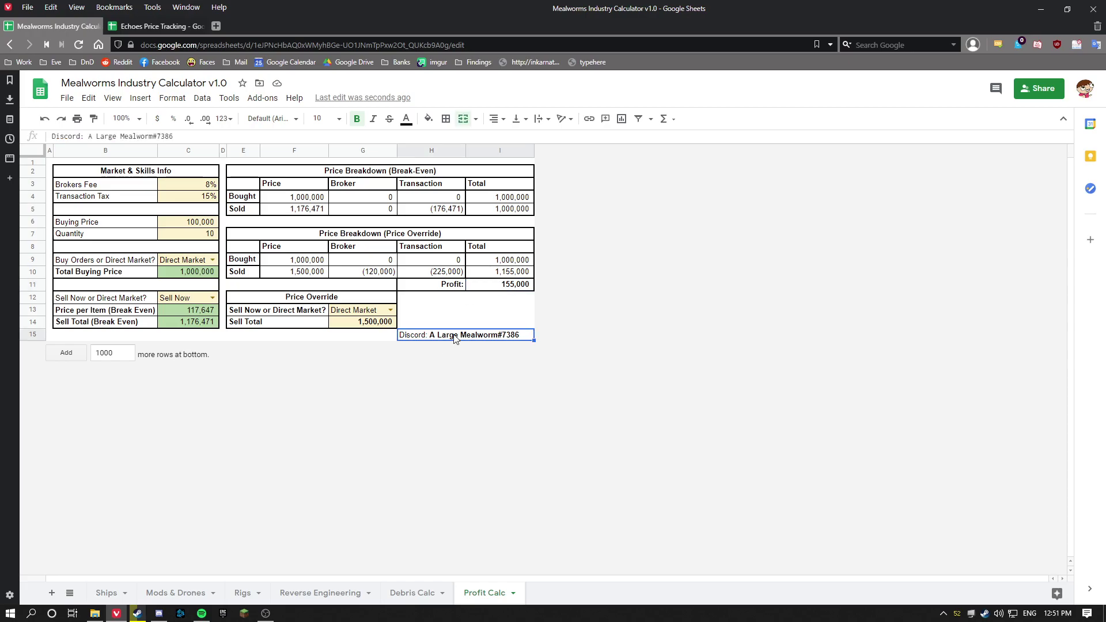
pyautogui.click(417, 592)
pyautogui.click(717, 282)
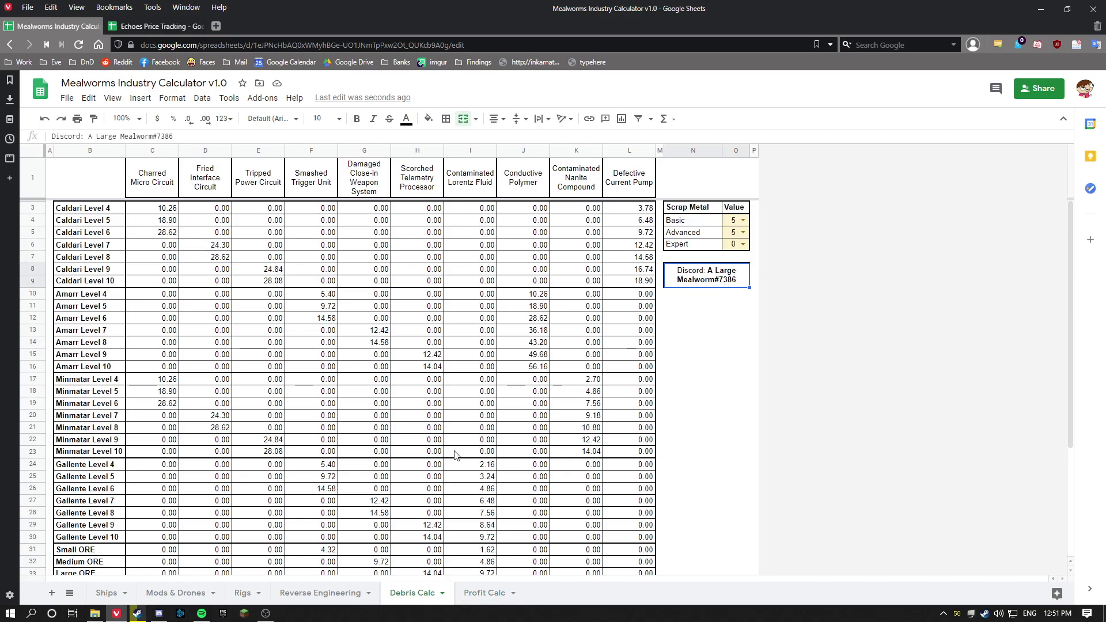
pyautogui.click(320, 594)
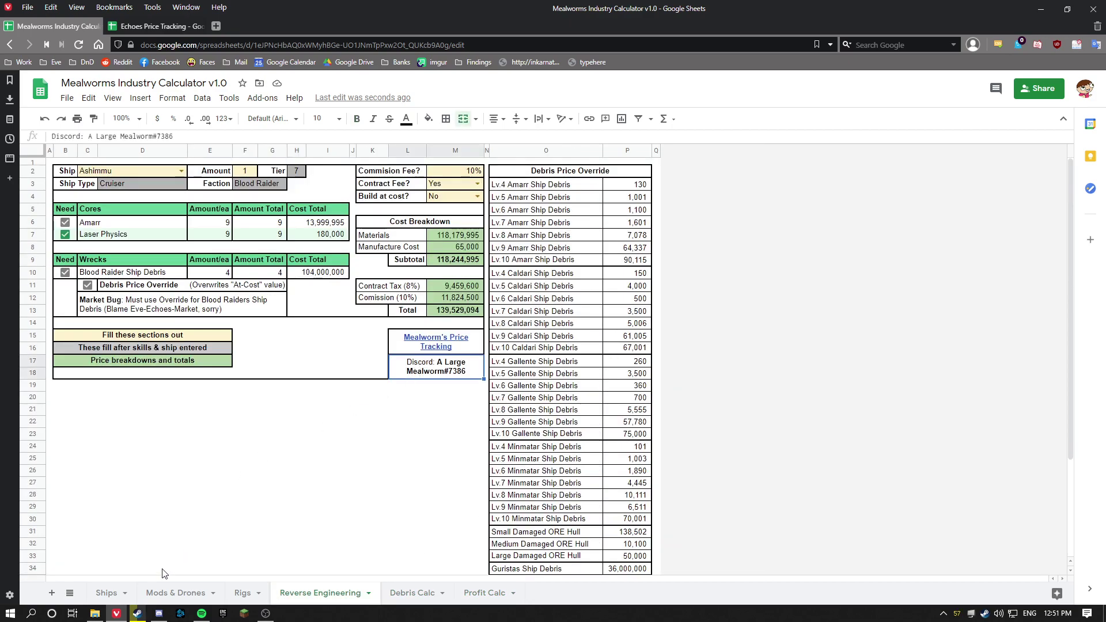
pyautogui.click(115, 596)
pyautogui.click(506, 516)
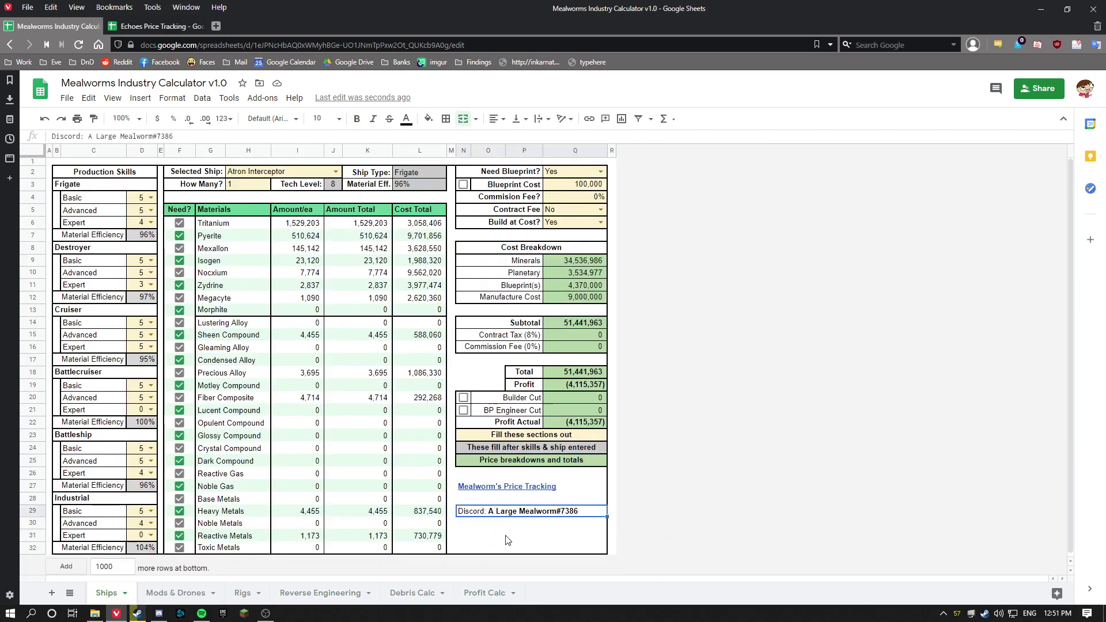
pyautogui.click(505, 537)
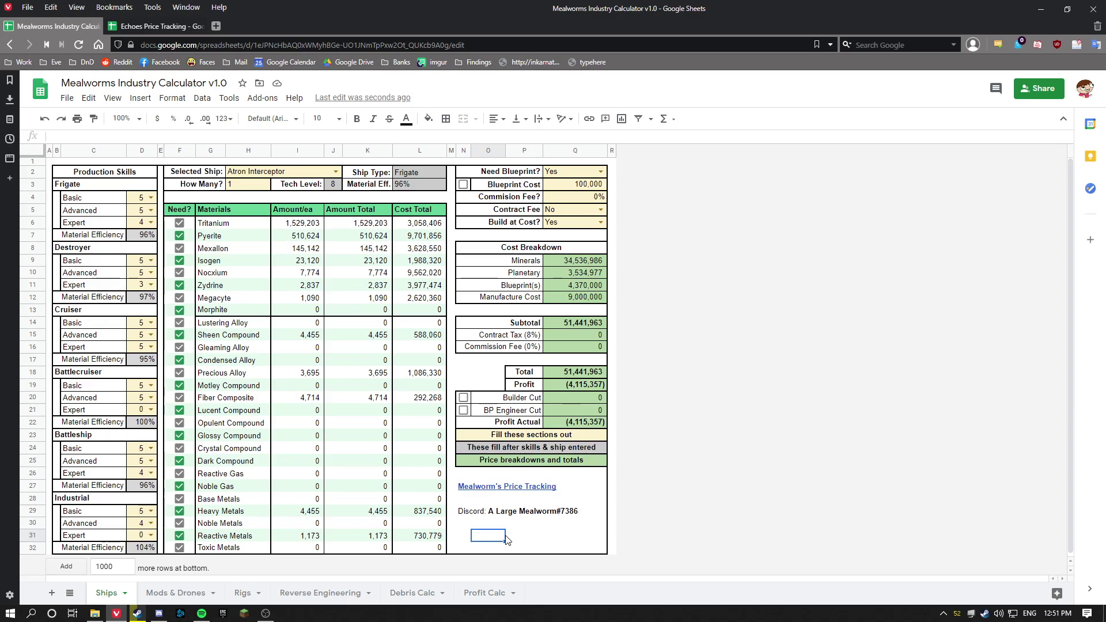